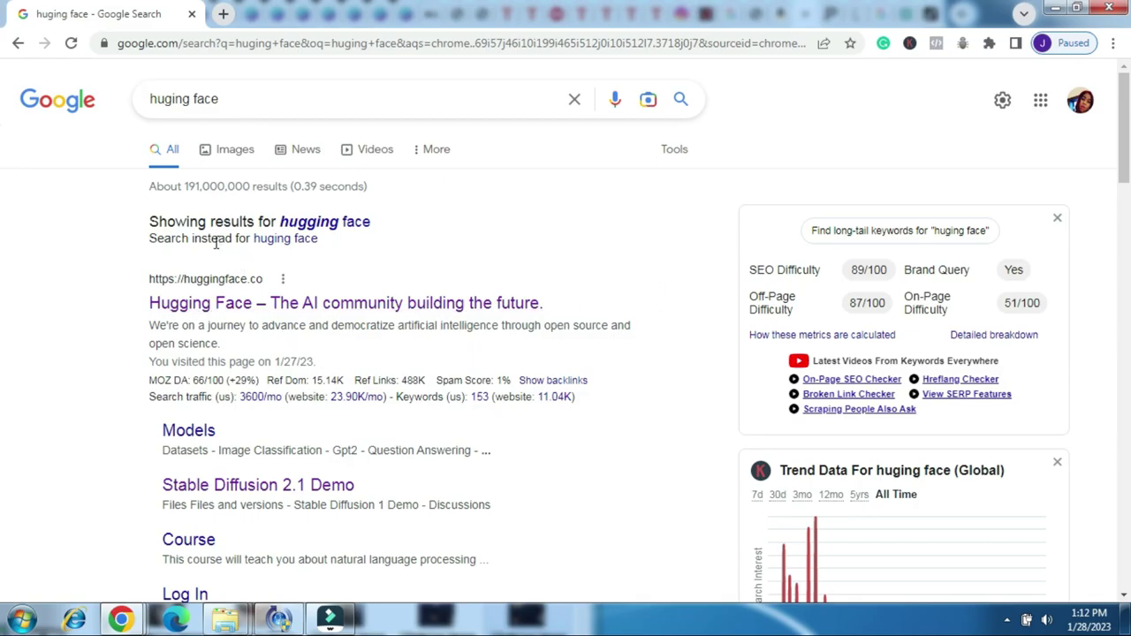
Step: Open the huggingface.co homepage from the Google results for Hugging Face
scroll(200, 274, down, 1)
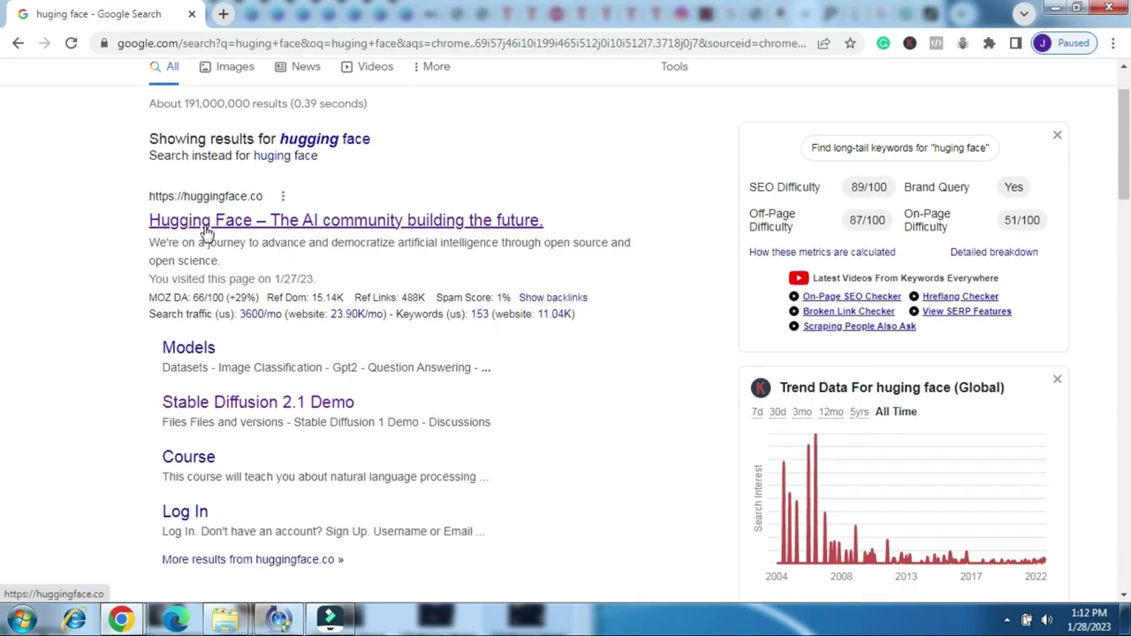
click(203, 230)
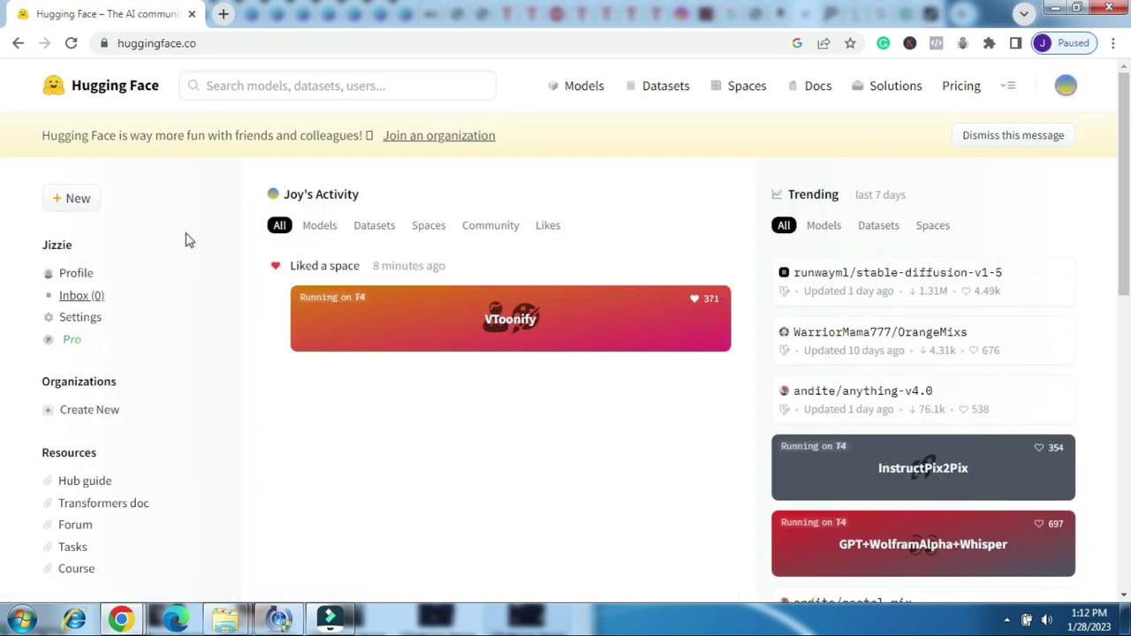
scroll(1103, 290, down, 3)
scroll(1102, 289, down, 1)
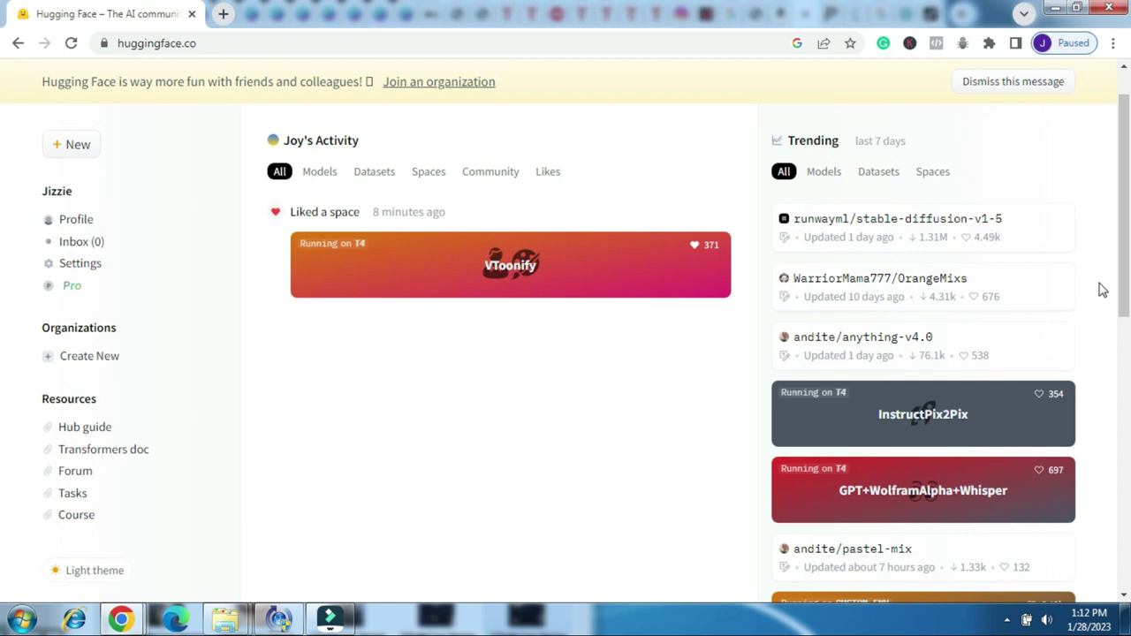
scroll(1096, 193, up, 1)
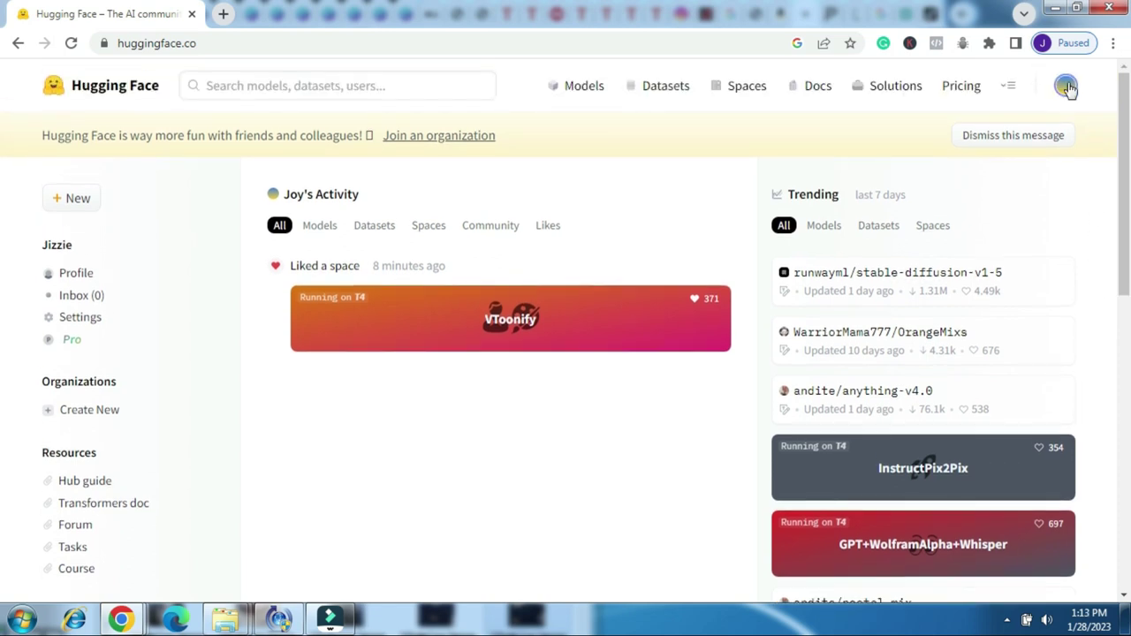
click(1066, 86)
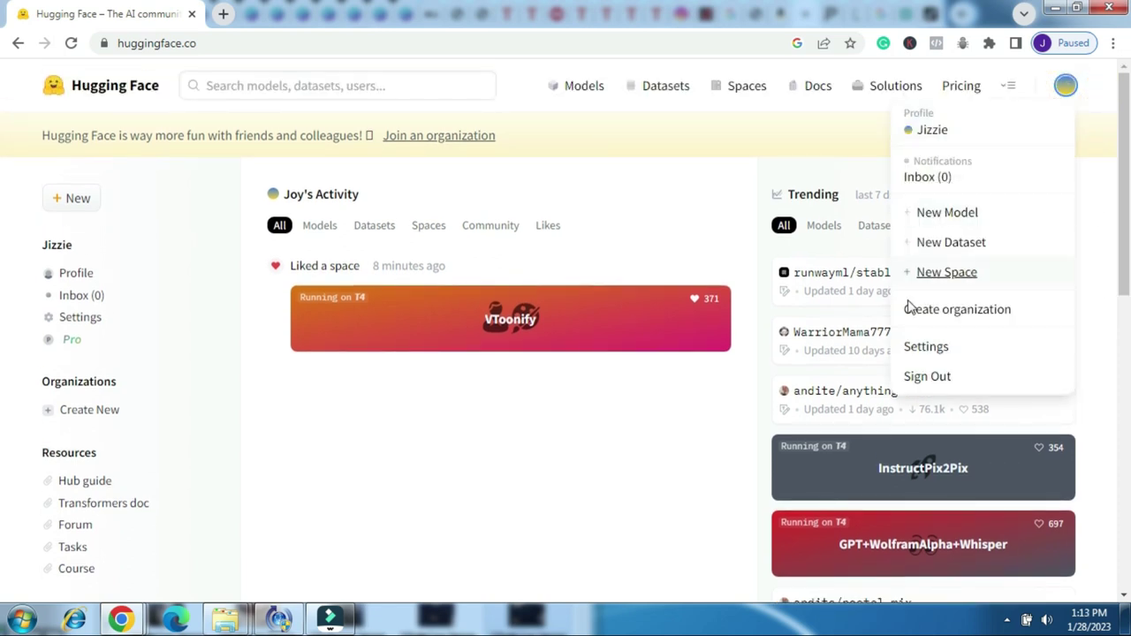
click(642, 447)
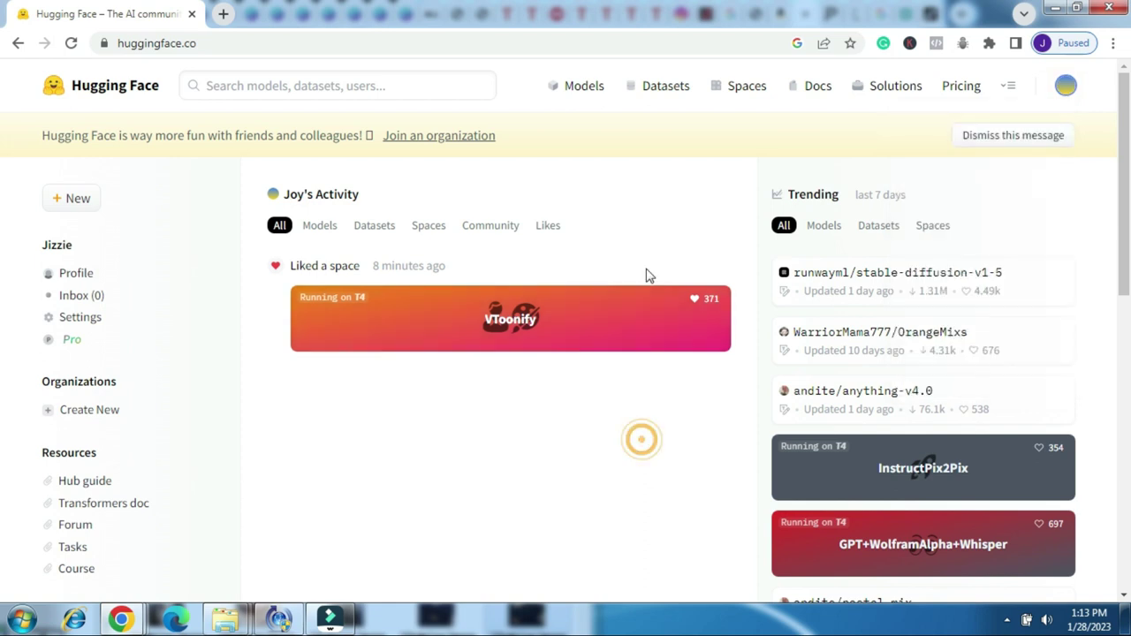
Step: Go to the Hugging Face Spaces directory and browse the listing
click(743, 92)
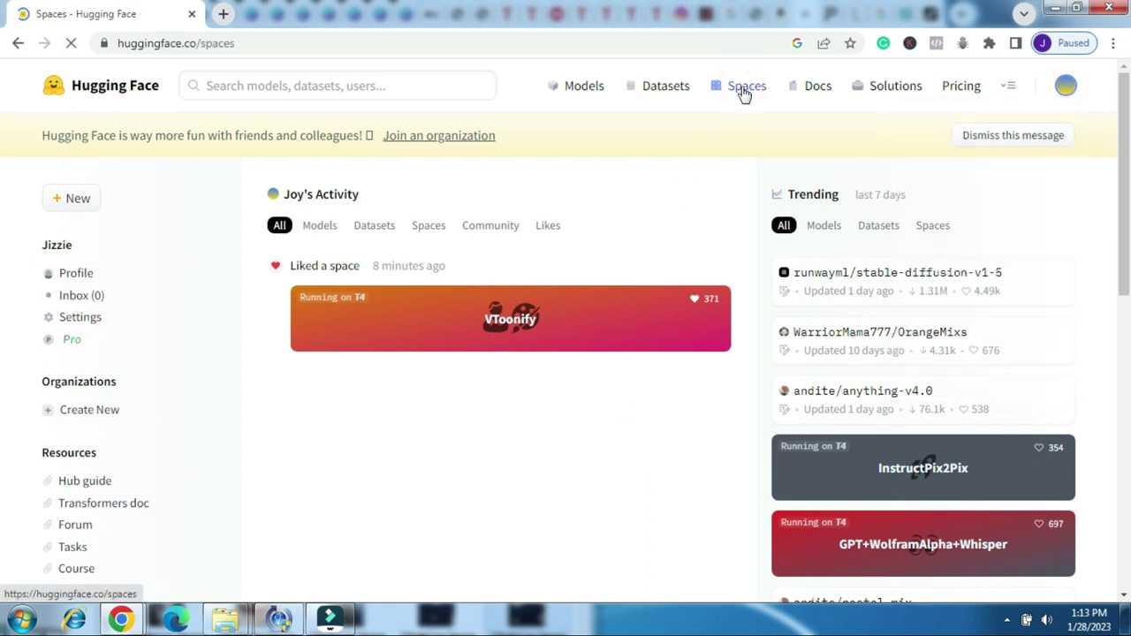
scroll(745, 94, down, 1)
scroll(955, 433, down, 1)
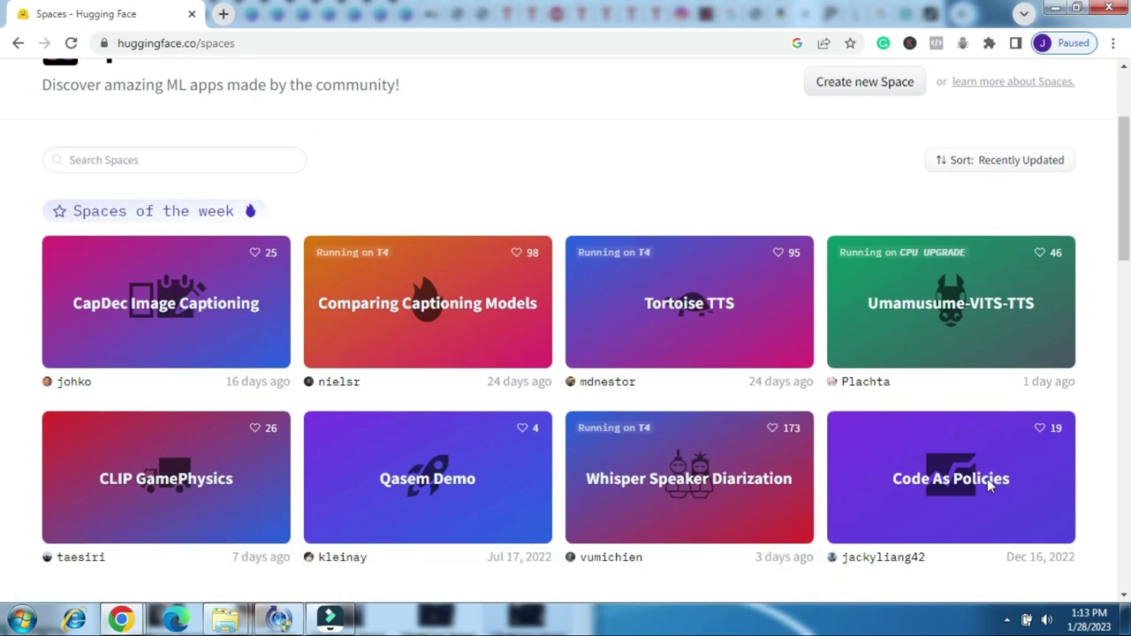
scroll(1002, 346, down, 3)
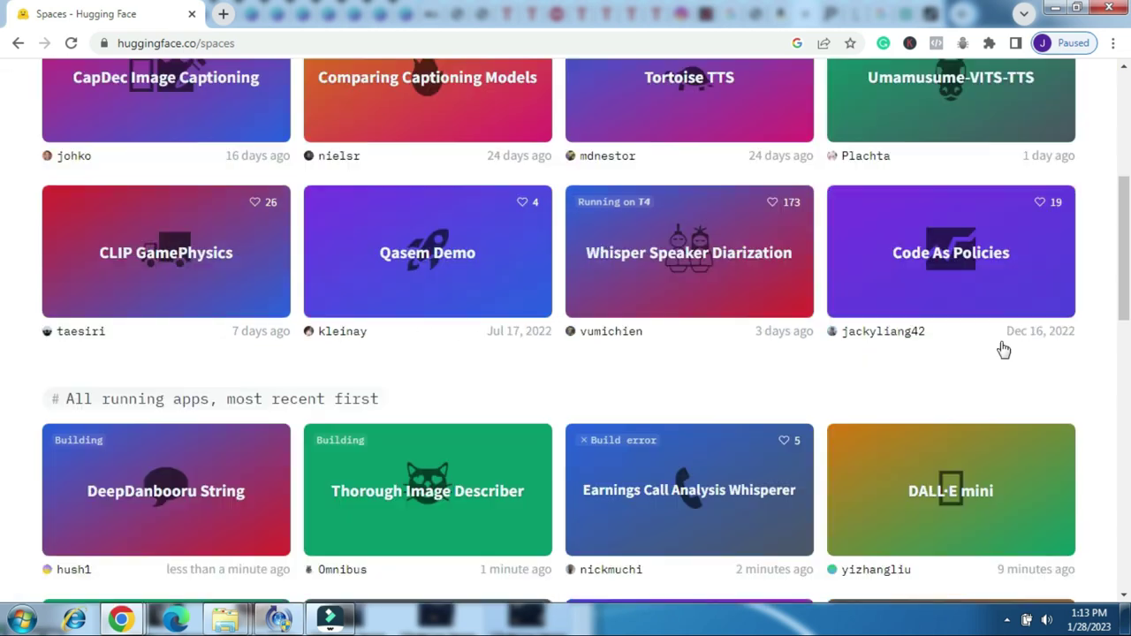
scroll(1003, 345, down, 5)
scroll(1003, 350, down, 3)
scroll(1003, 350, up, 5)
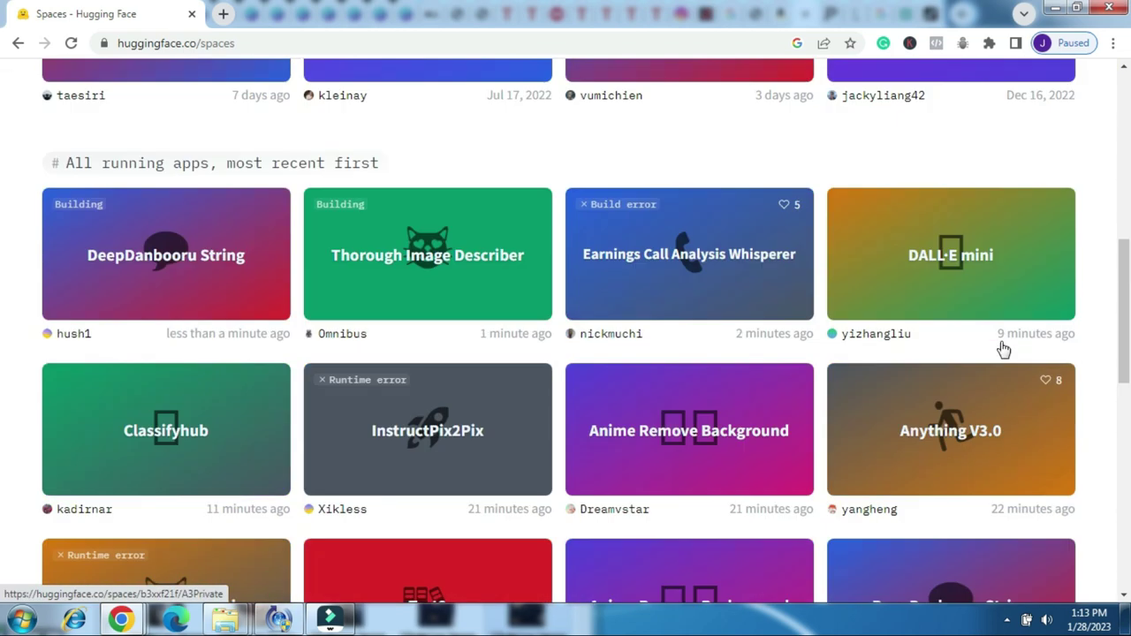
scroll(1004, 350, up, 3)
scroll(1003, 350, up, 5)
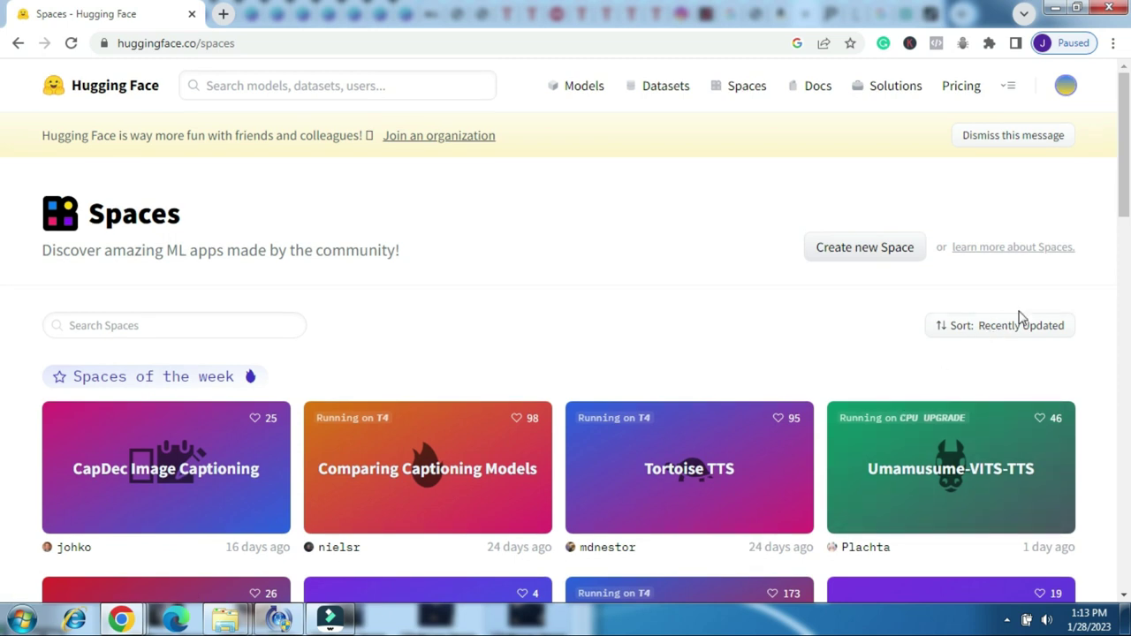
Step: Sort the Spaces by Most Likes and scroll through the ranked list
click(1034, 329)
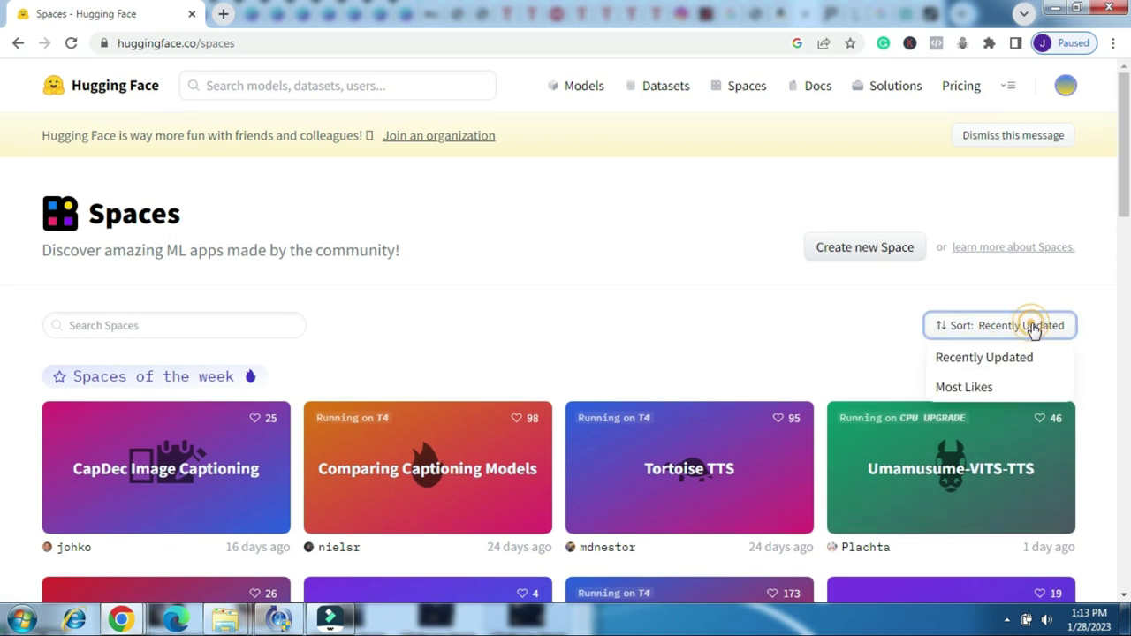
click(968, 392)
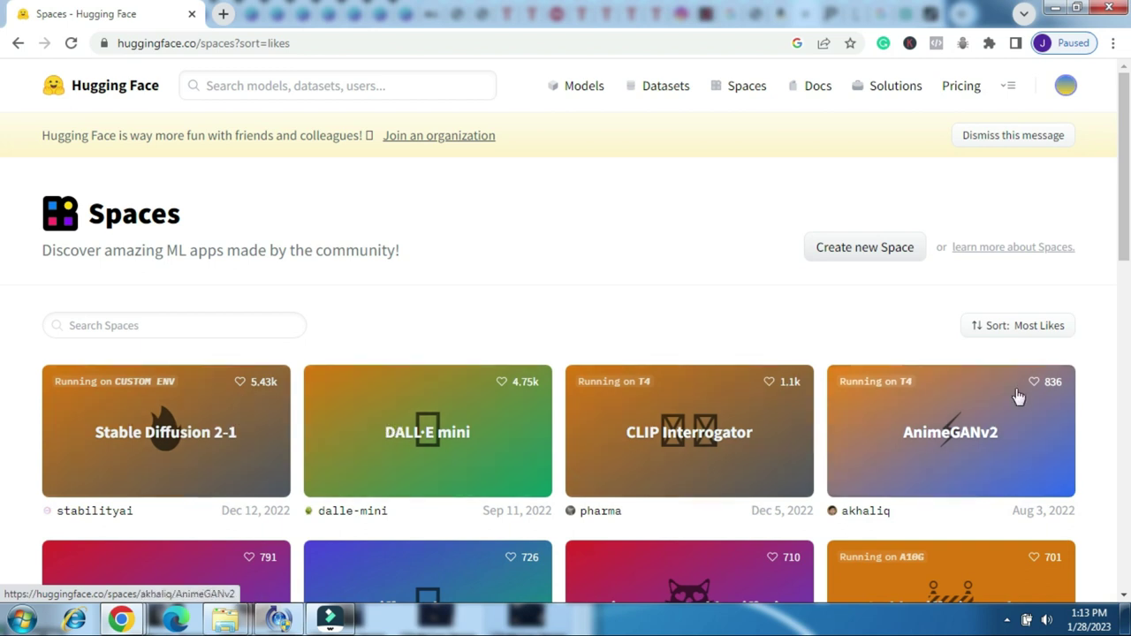
scroll(1007, 480, down, 2)
scroll(1007, 480, down, 2)
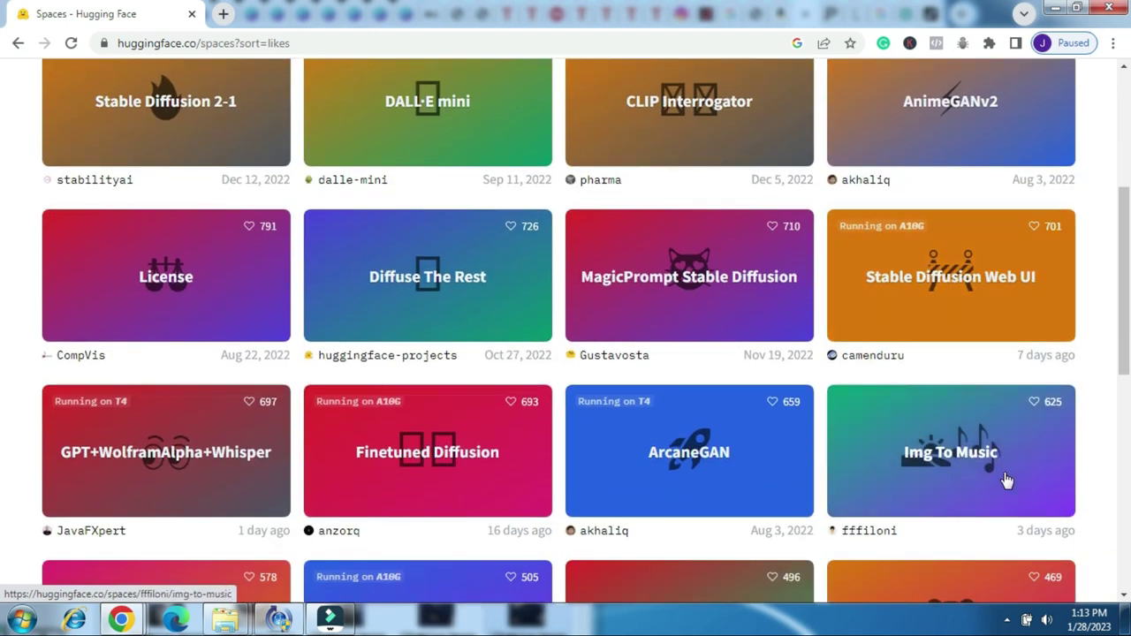
scroll(1007, 480, down, 3)
scroll(1007, 480, down, 2)
scroll(937, 473, down, 2)
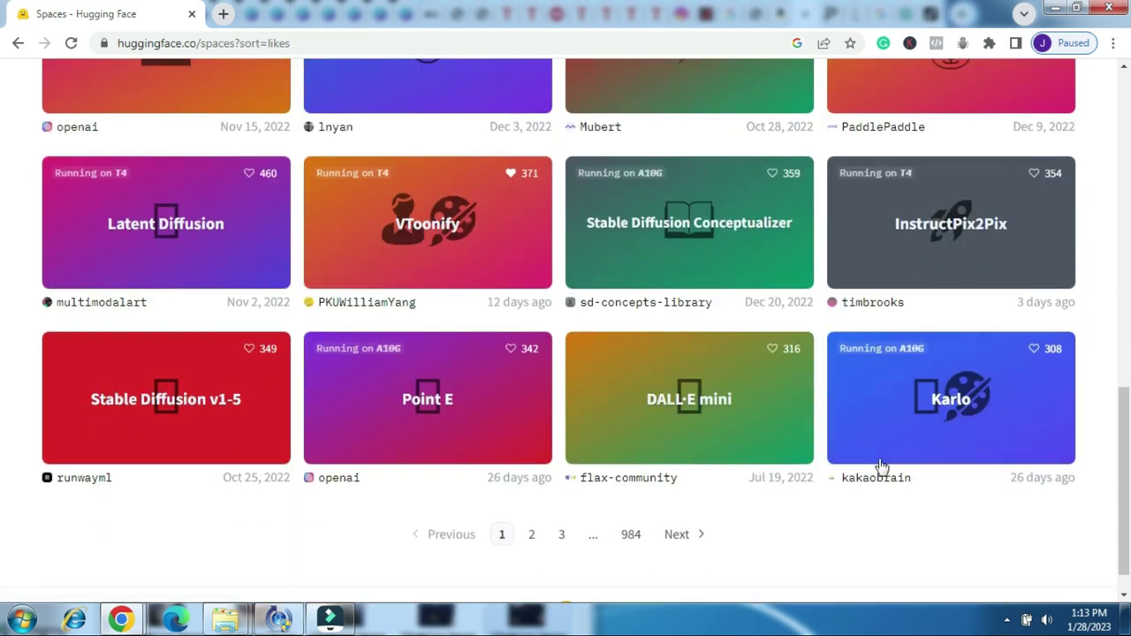
Step: Open the VToonify Space and scroll to the Step 1 Style Type options and Reference Styles
click(442, 229)
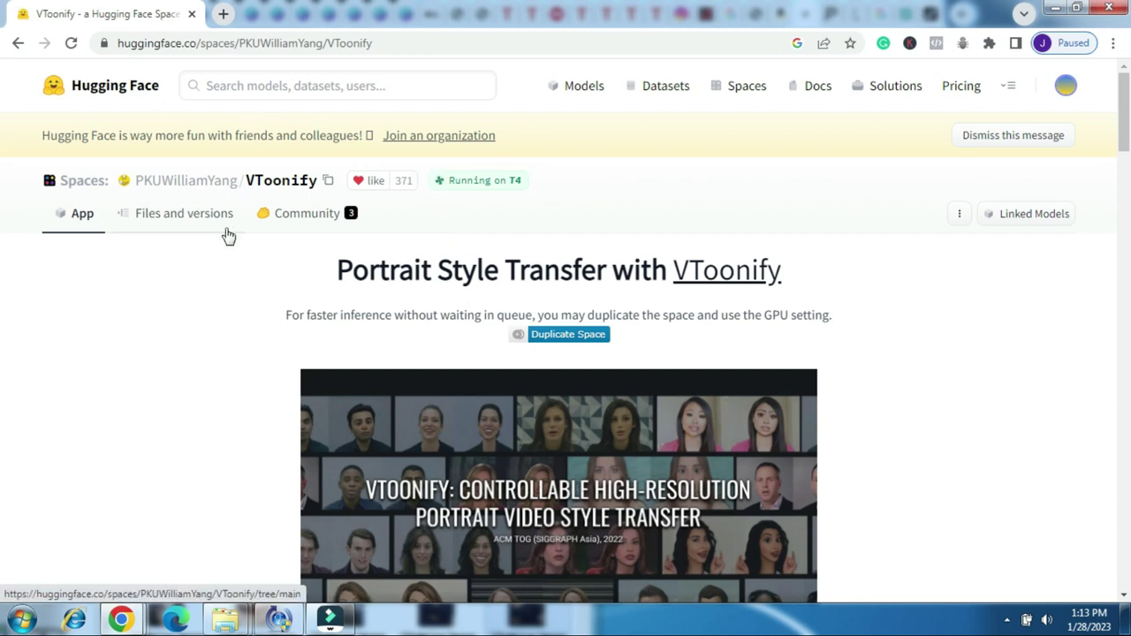
scroll(579, 303, down, 3)
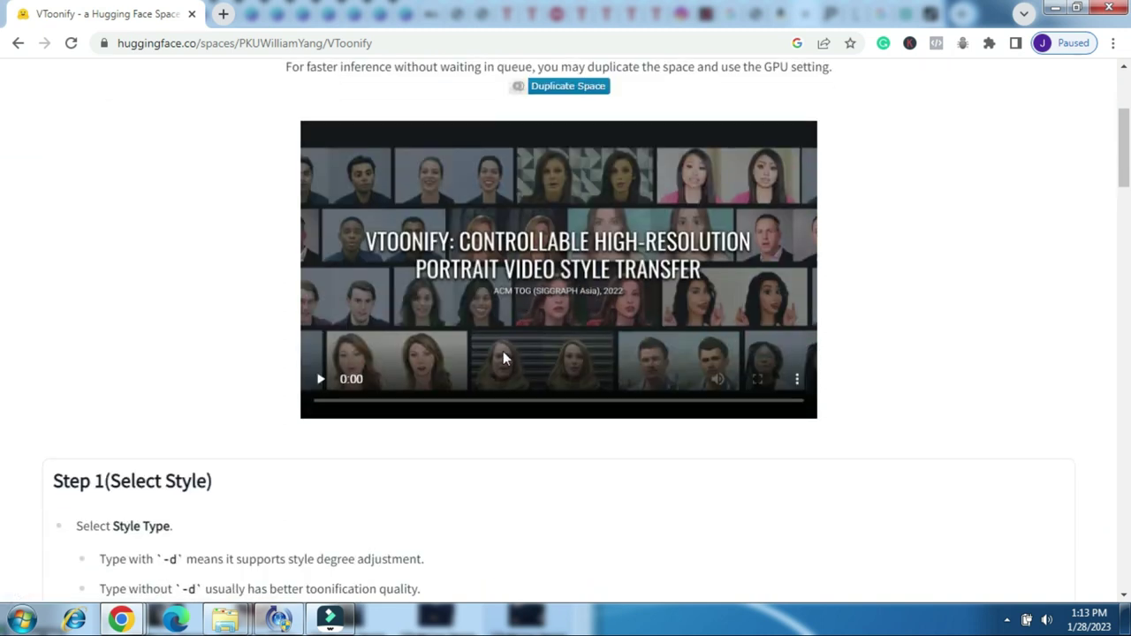
scroll(503, 358, down, 2)
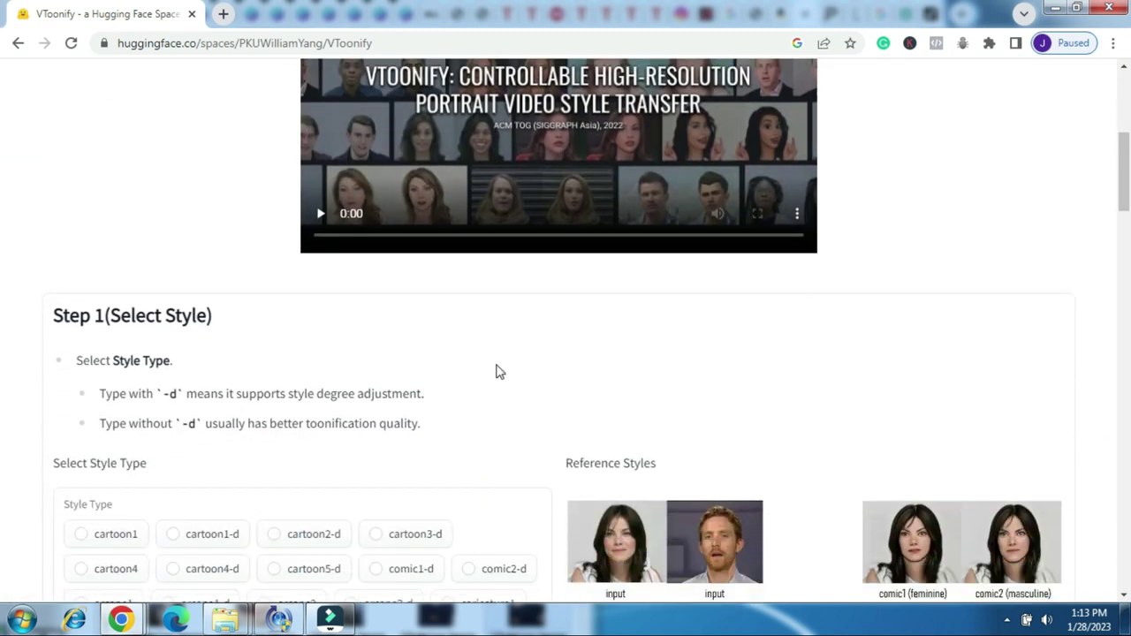
scroll(496, 372, down, 1)
scroll(496, 372, down, 1)
scroll(494, 372, down, 1)
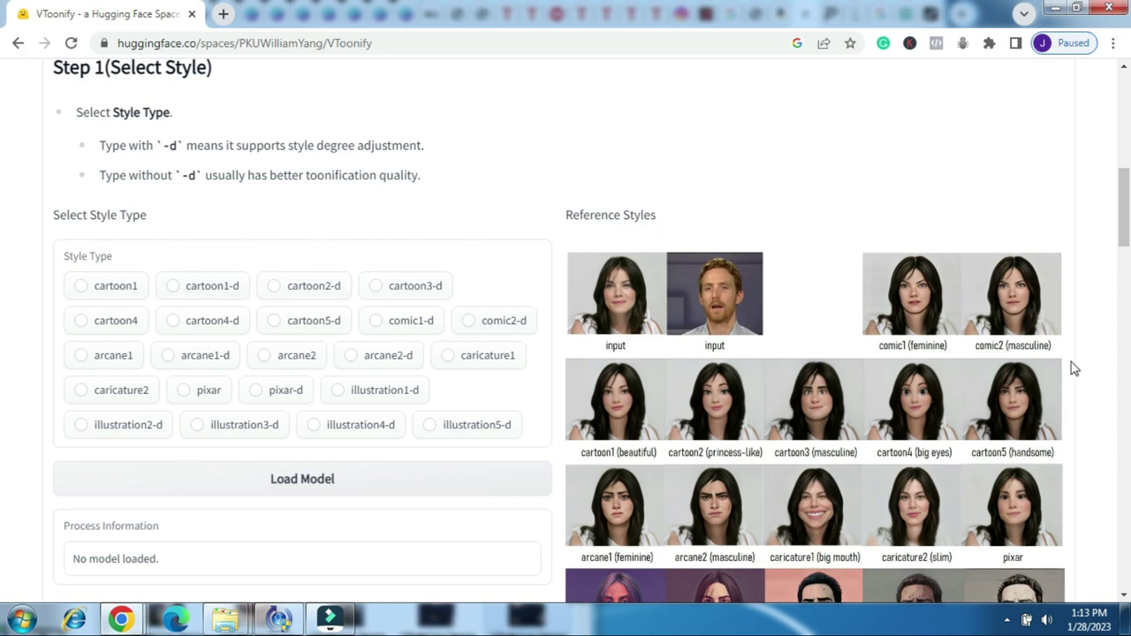
scroll(1074, 368, down, 1)
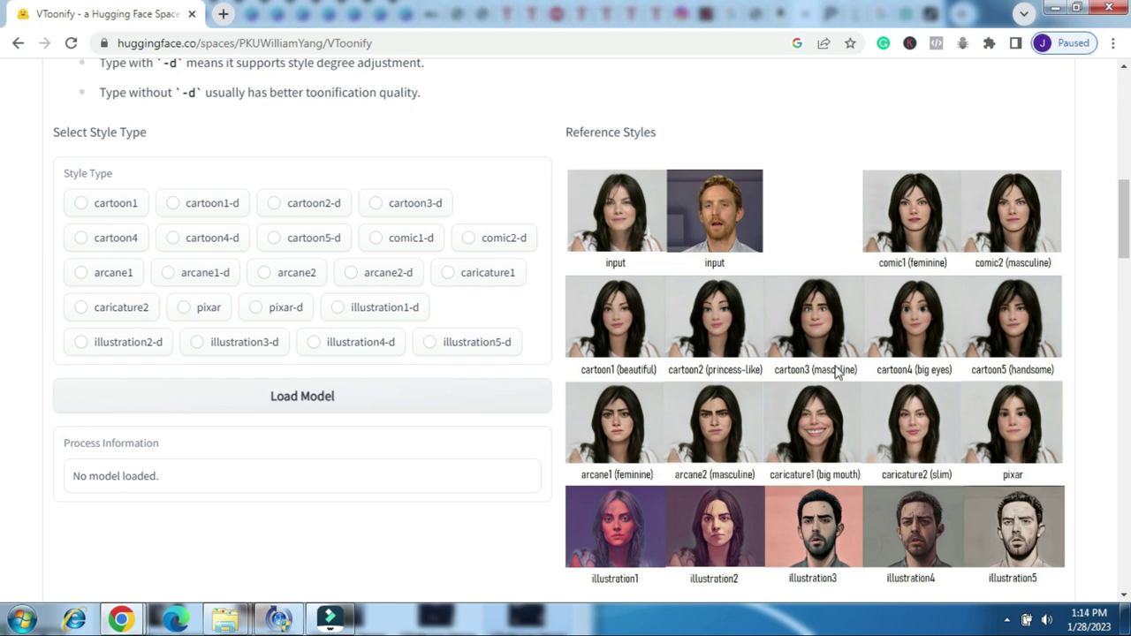
scroll(1040, 459, down, 2)
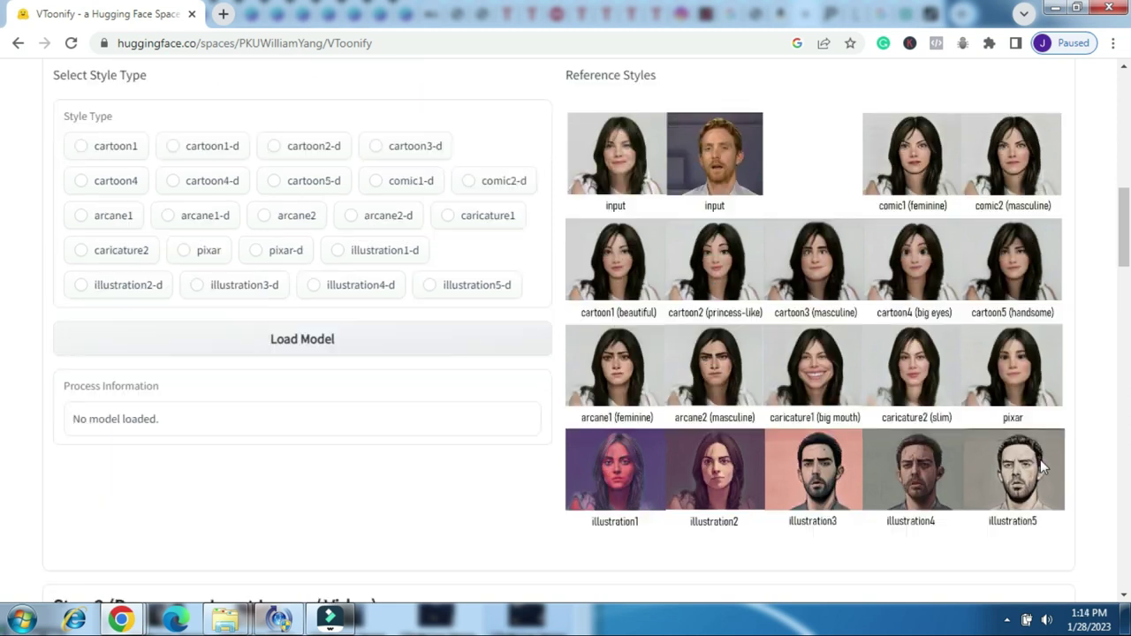
scroll(386, 434, up, 1)
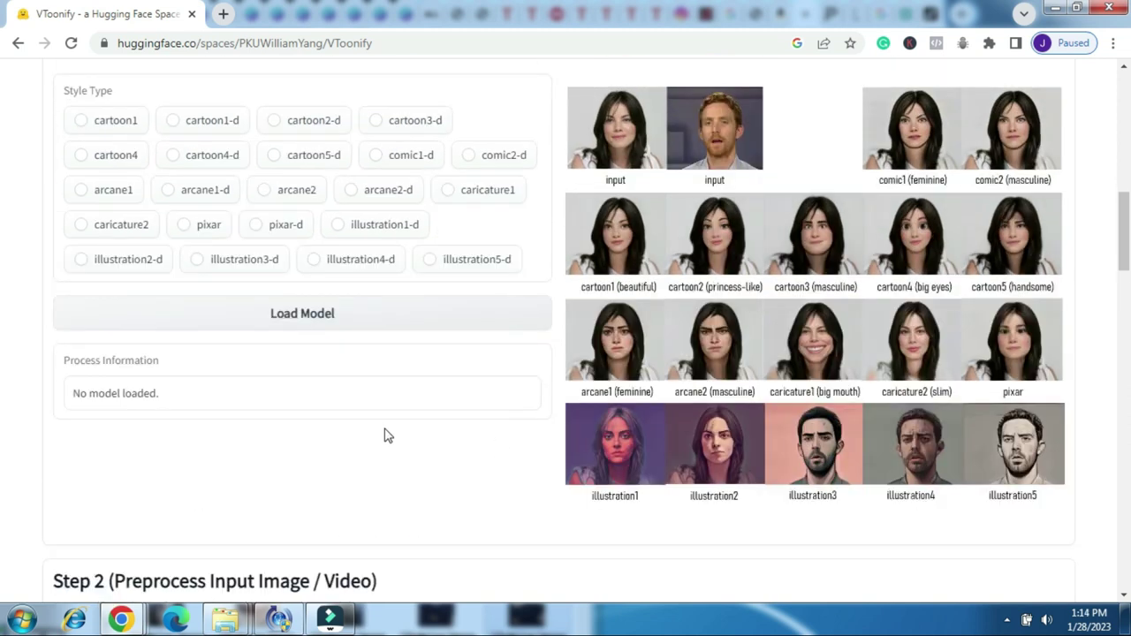
Step: Select the cartoon1 style type and load its model
click(79, 122)
click(302, 315)
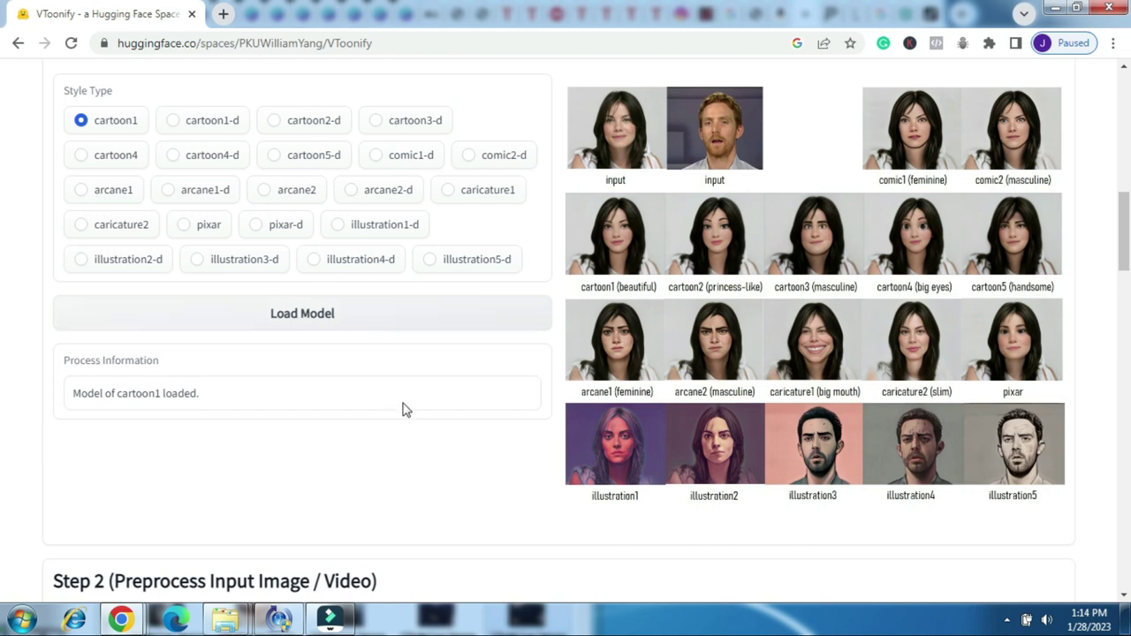
scroll(275, 434, down, 6)
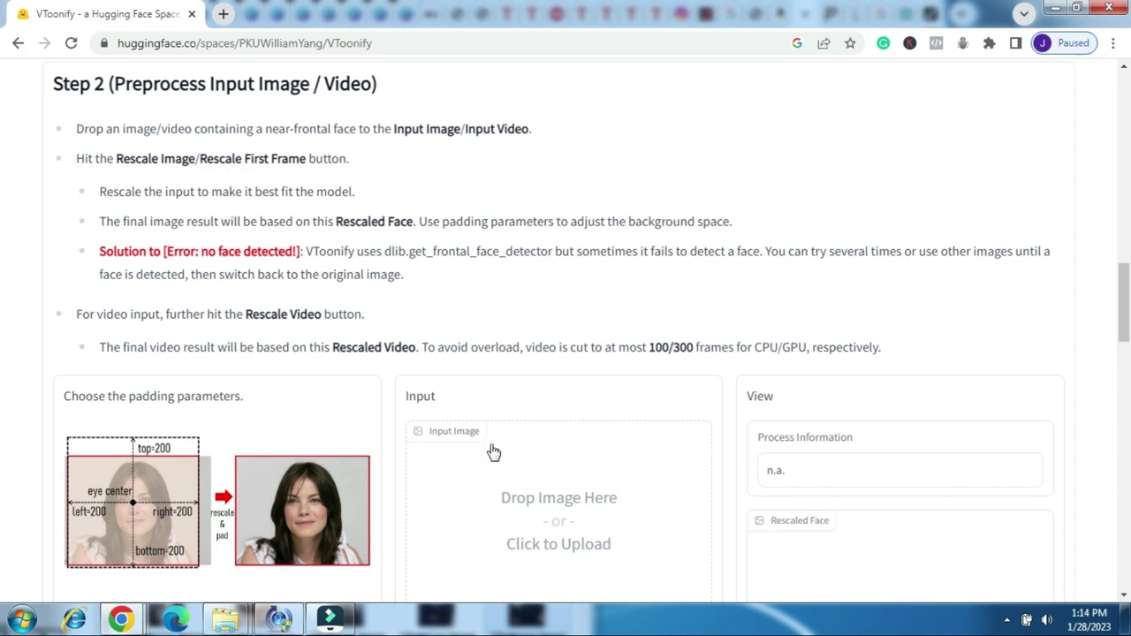
Step: Upload the green-dress selfie from Explorer as Input Image and rescale it to 400×336
scroll(491, 449, down, 2)
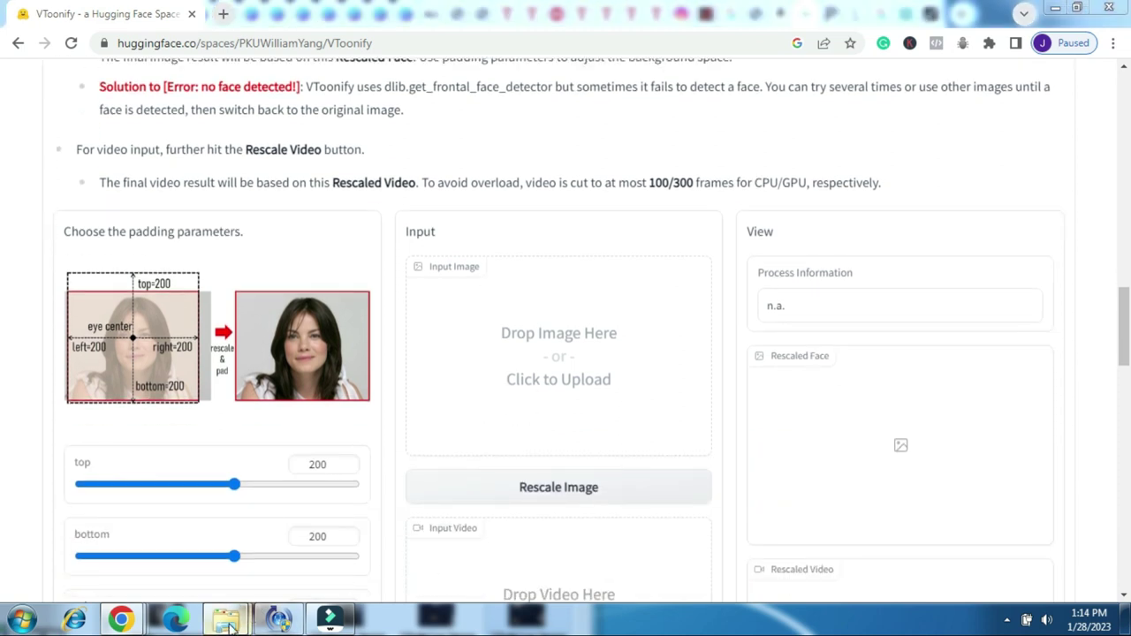
mouse_move(225, 619)
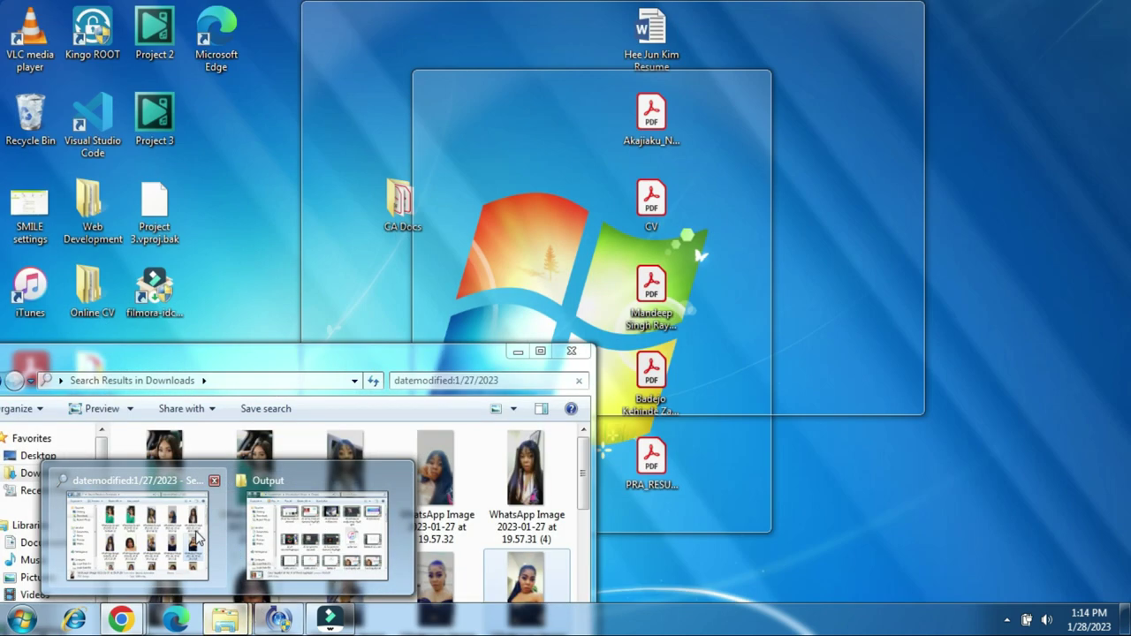
click(198, 537)
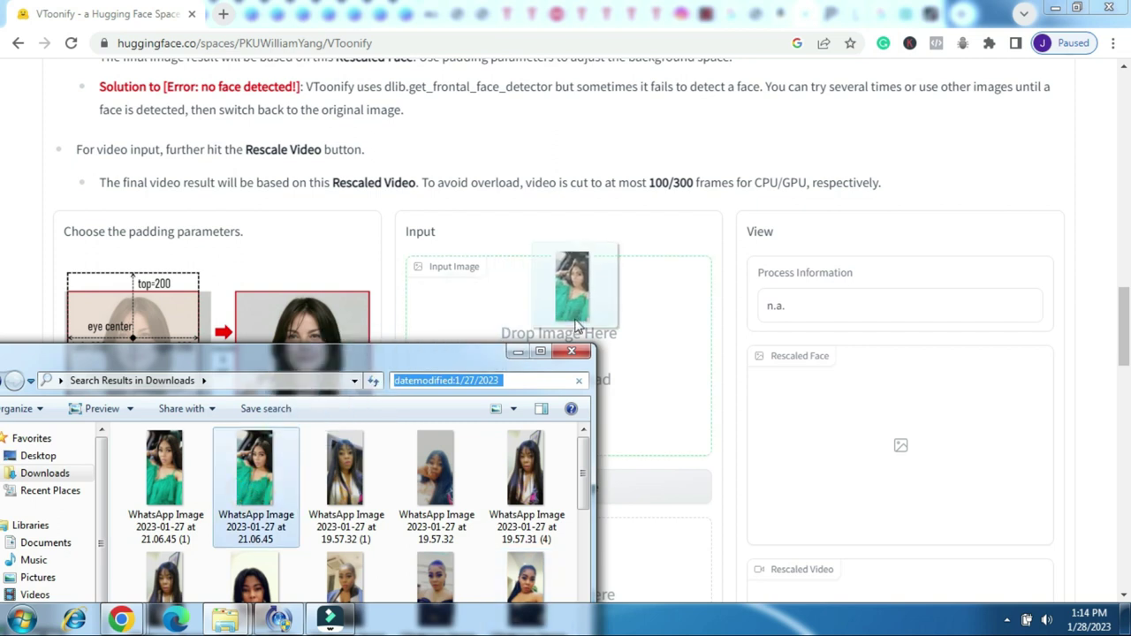
drag(253, 497, 576, 334)
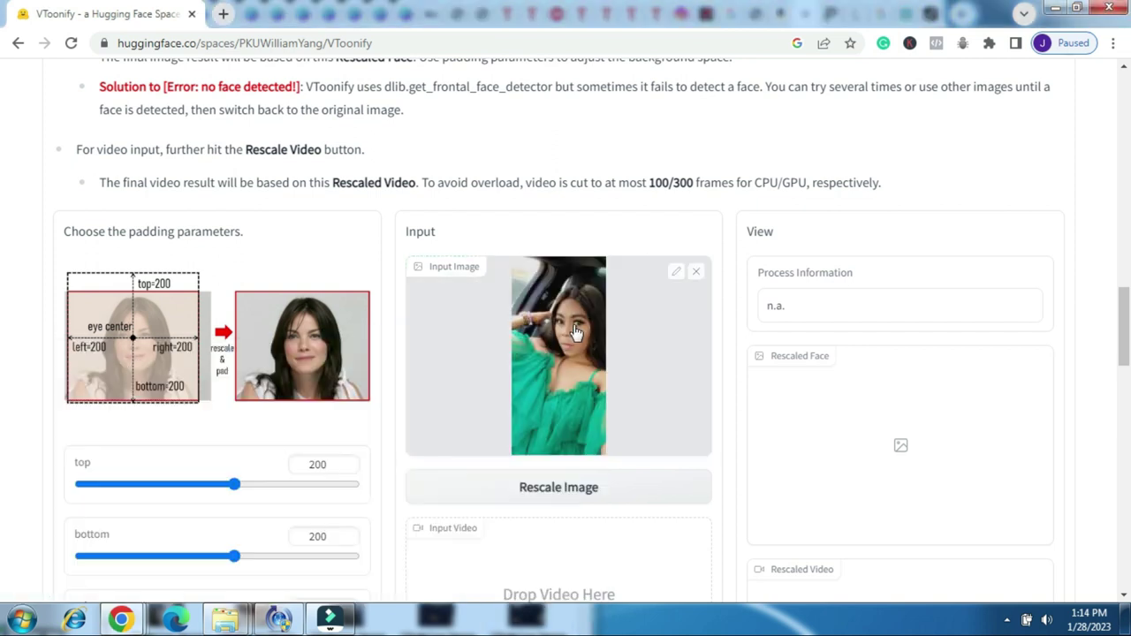
click(552, 492)
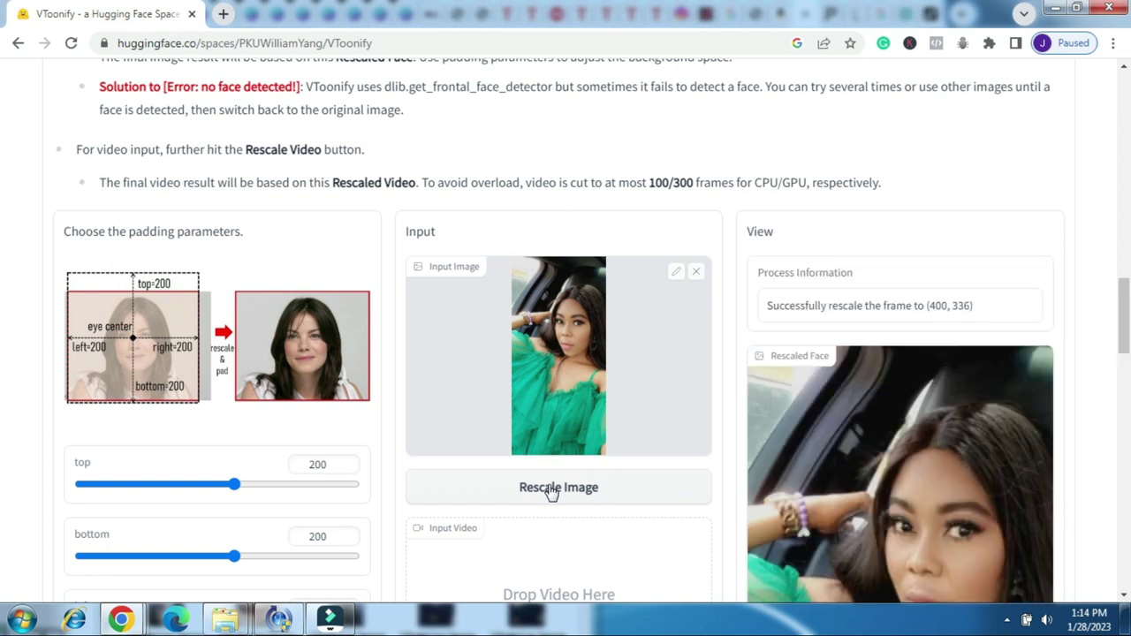
Step: Toonify the rescaled selfie in the cartoon1 style
scroll(1001, 505, down, 2)
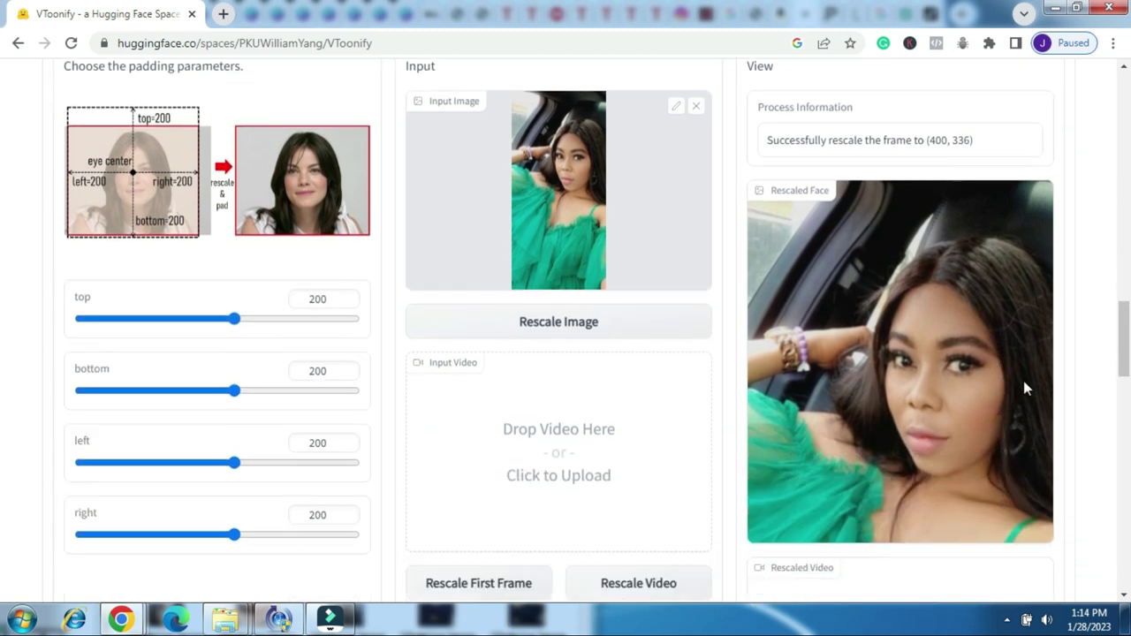
scroll(981, 477, down, 1)
scroll(981, 478, down, 1)
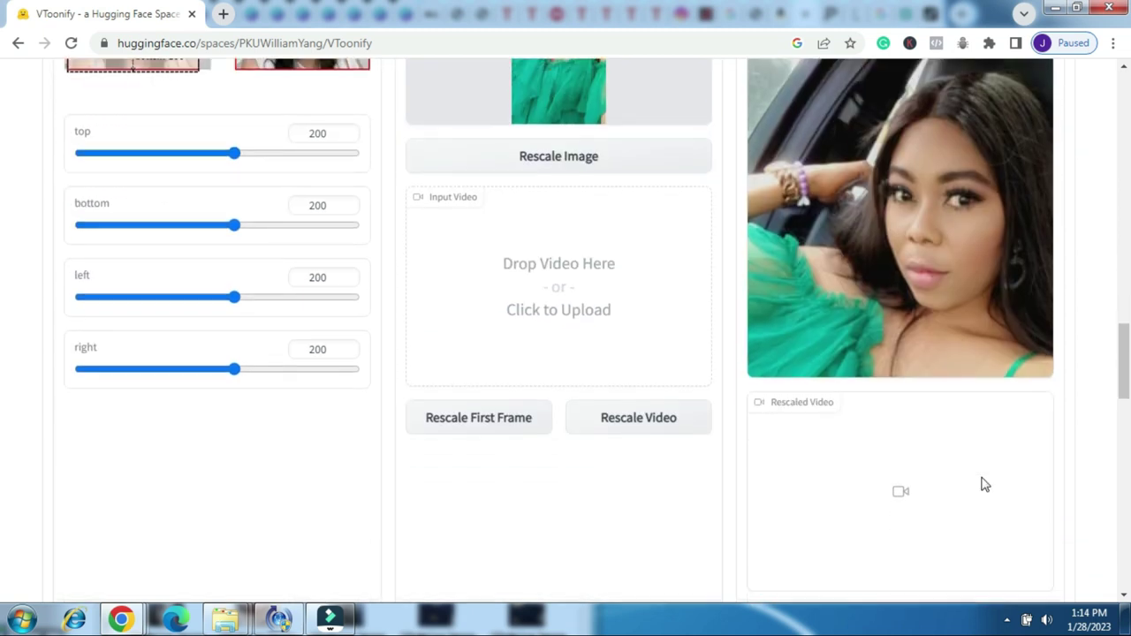
scroll(981, 478, down, 2)
scroll(981, 485, down, 2)
scroll(981, 485, down, 2)
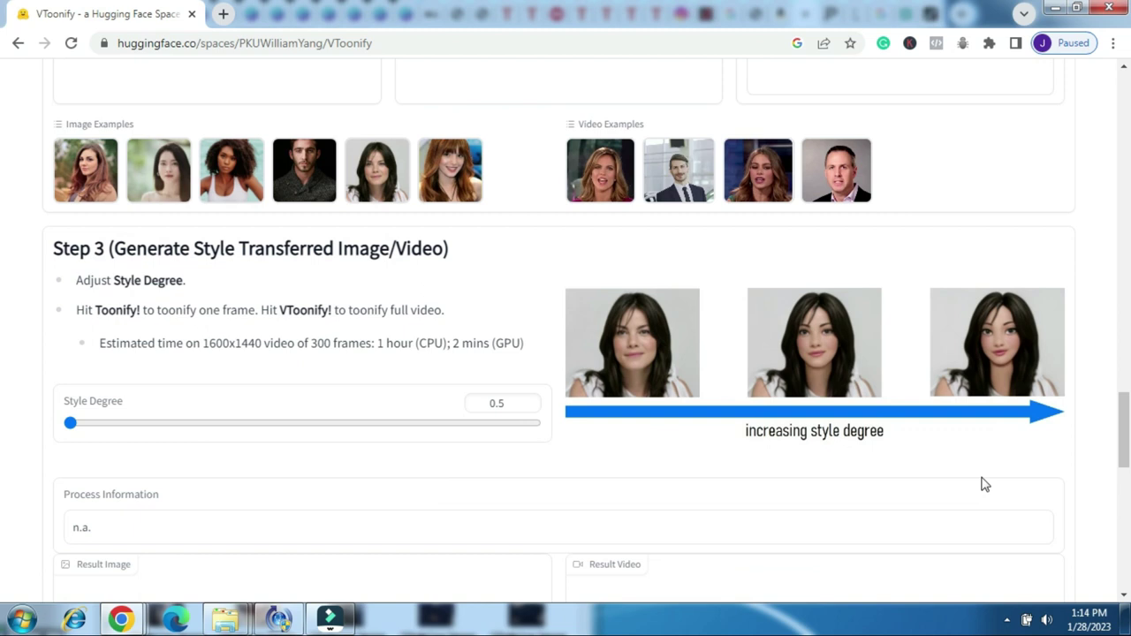
scroll(981, 484, down, 2)
scroll(484, 511, down, 3)
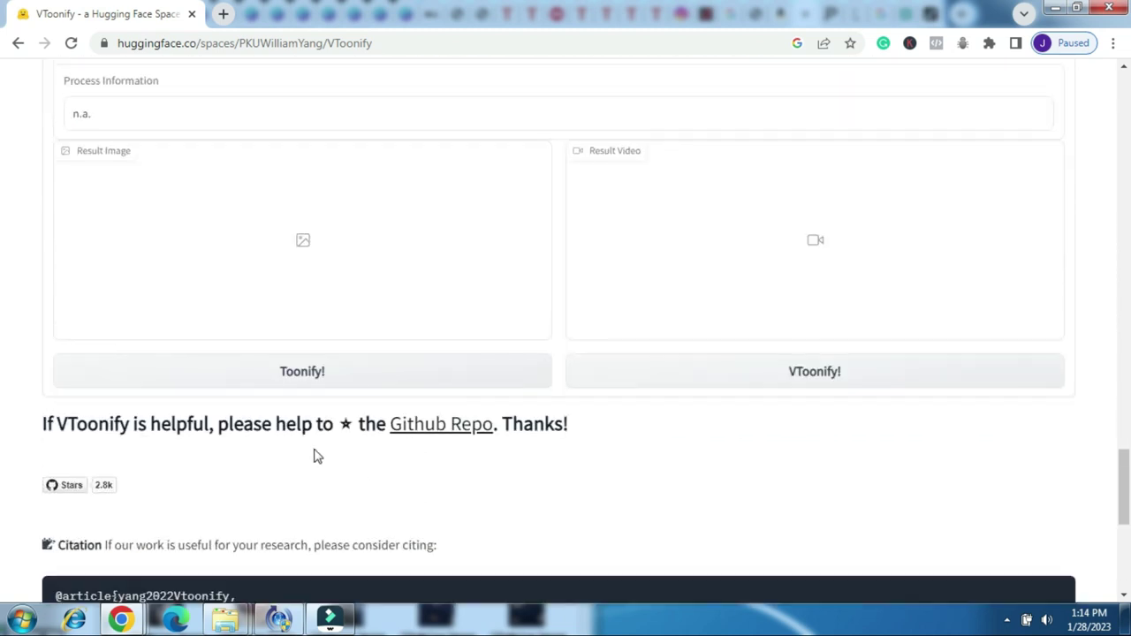
click(311, 373)
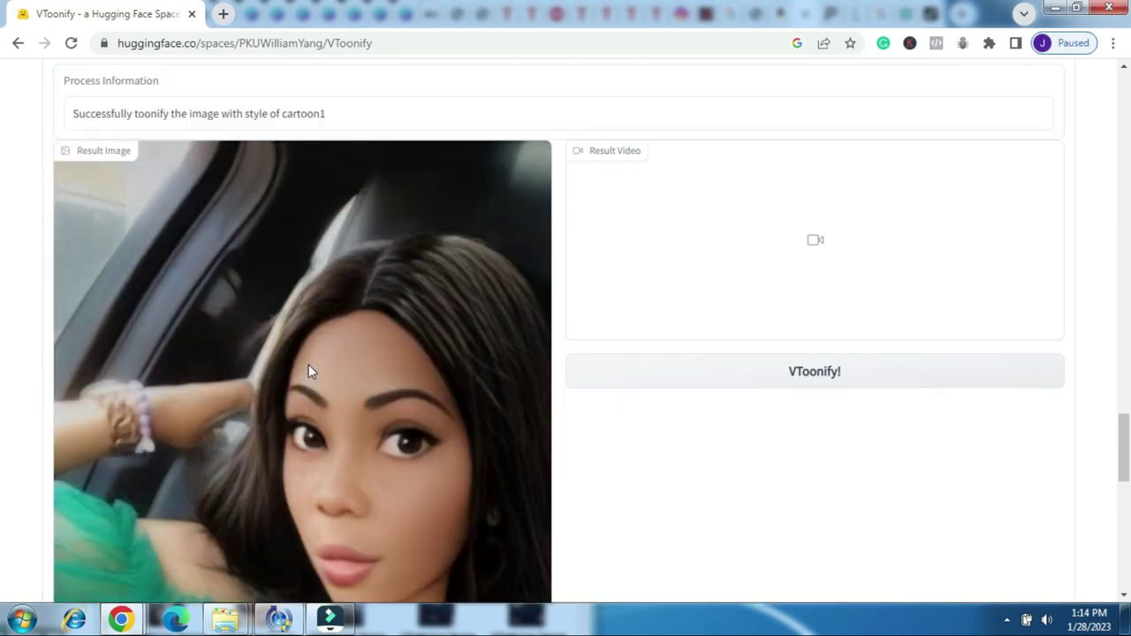
Step: Save the cartoon1 result image as a PNG in Pictures
scroll(424, 434, down, 1)
scroll(420, 441, down, 2)
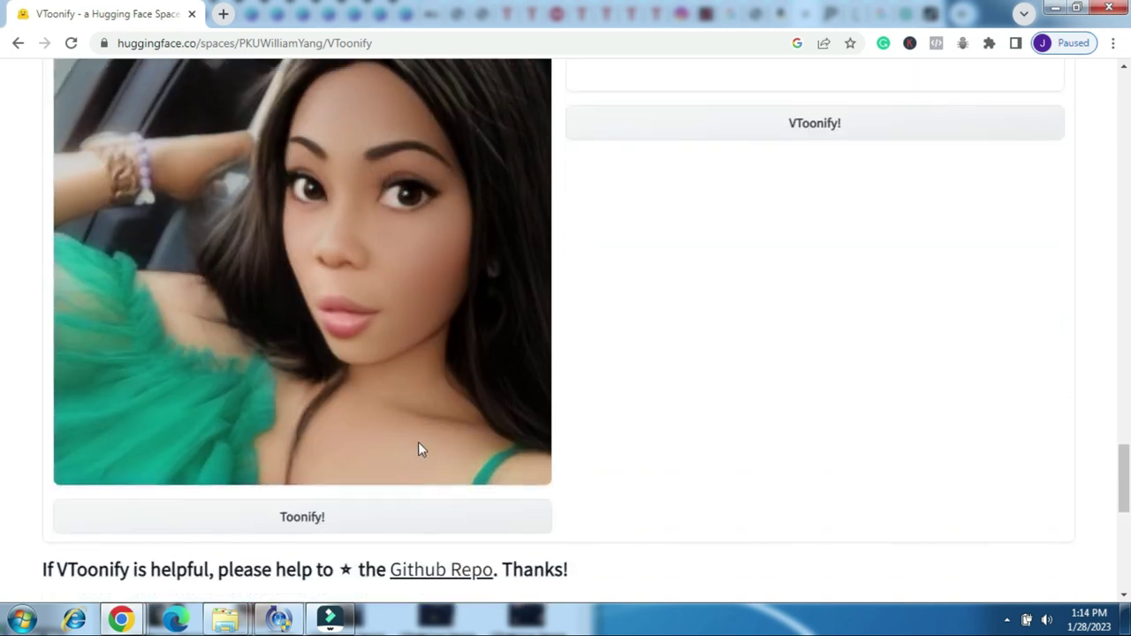
scroll(412, 452, up, 1)
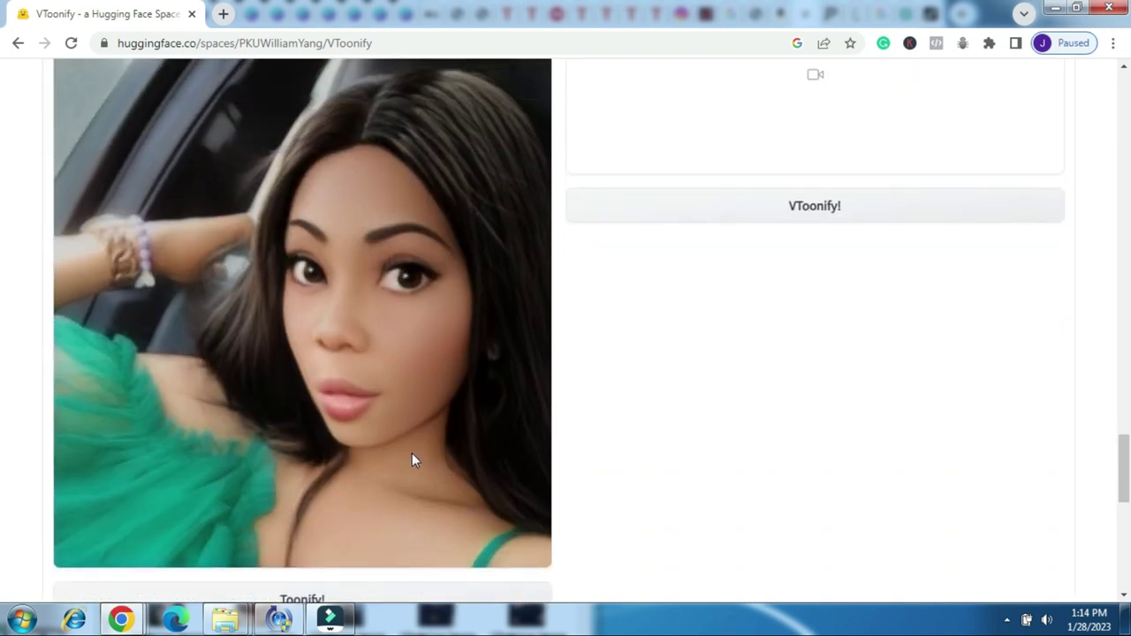
right_click(394, 307)
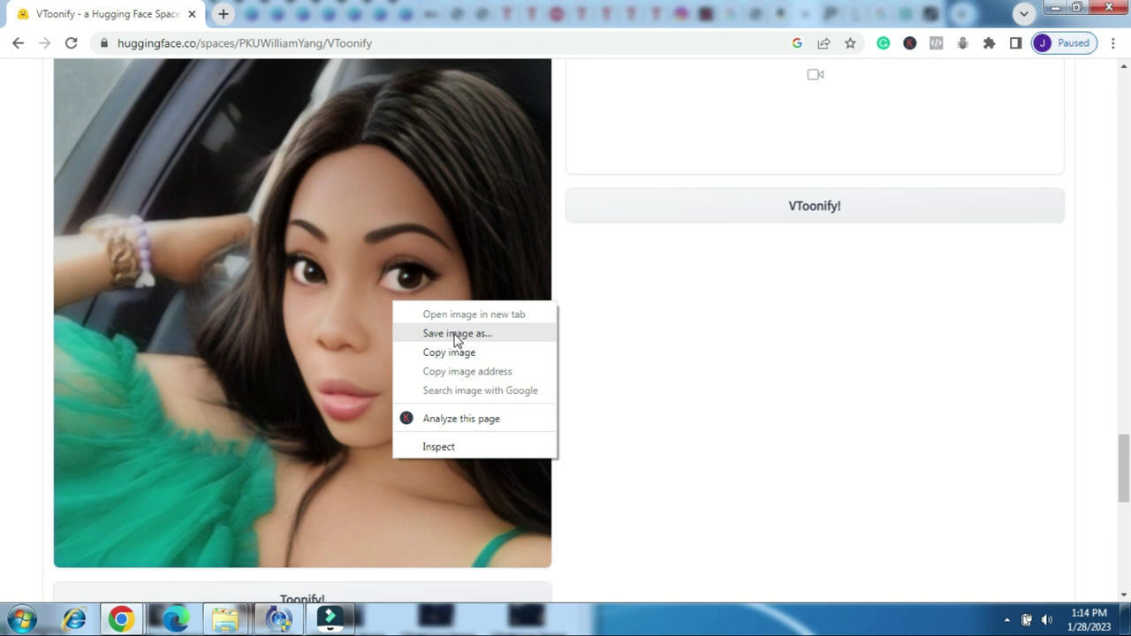
click(456, 335)
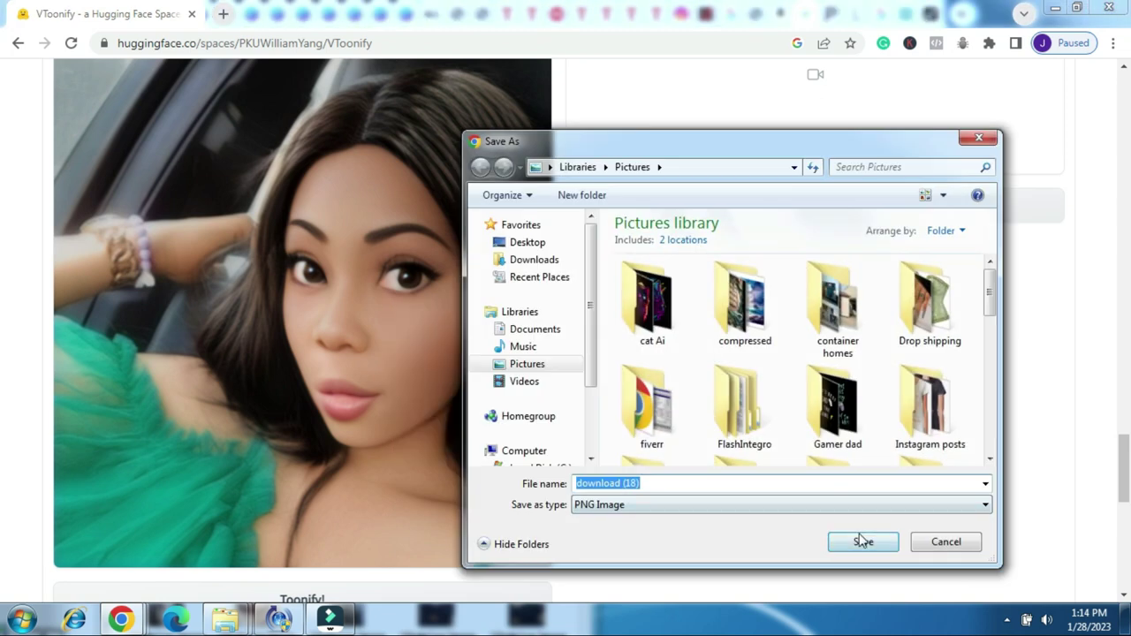
click(862, 543)
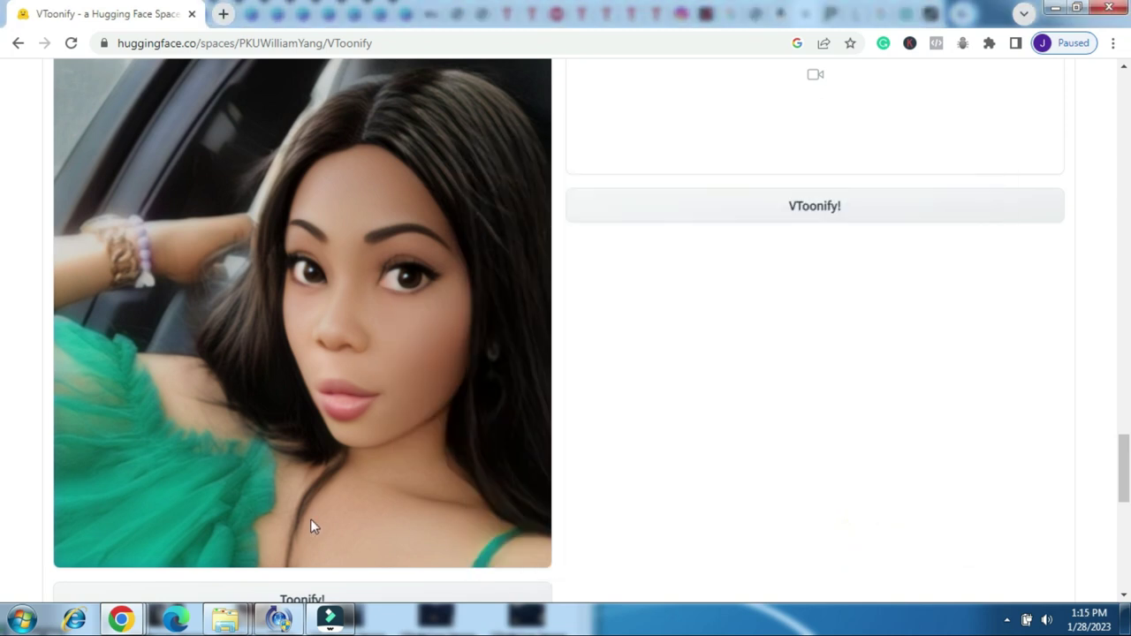
scroll(210, 473, up, 4)
scroll(210, 472, up, 5)
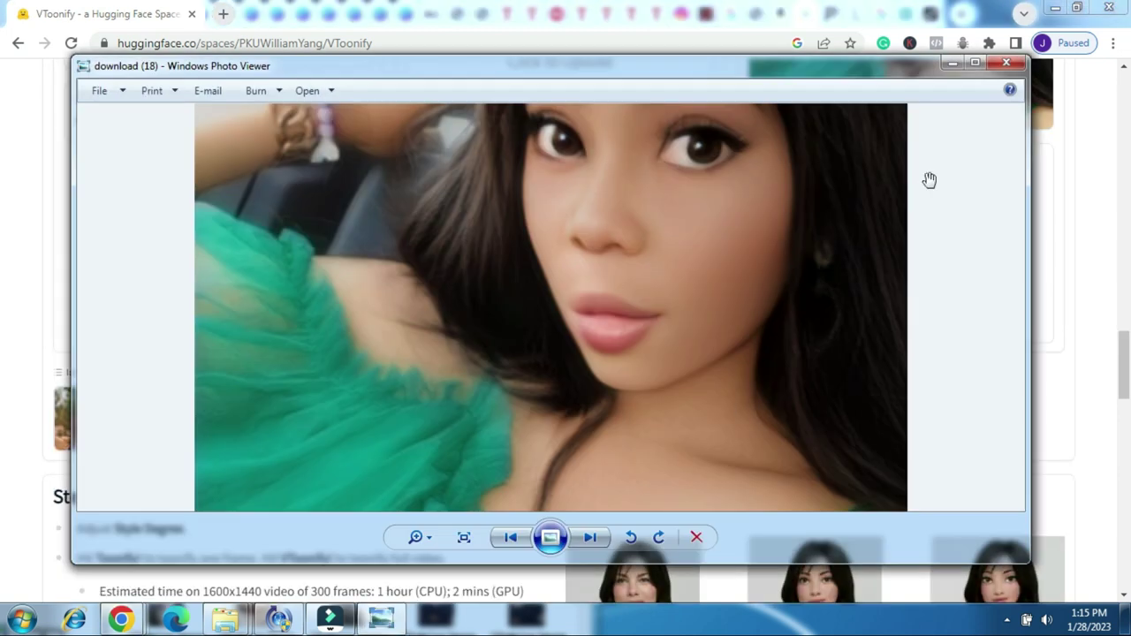
Step: Close the saved image preview, then select and load the cartoon1-d style model
click(1012, 65)
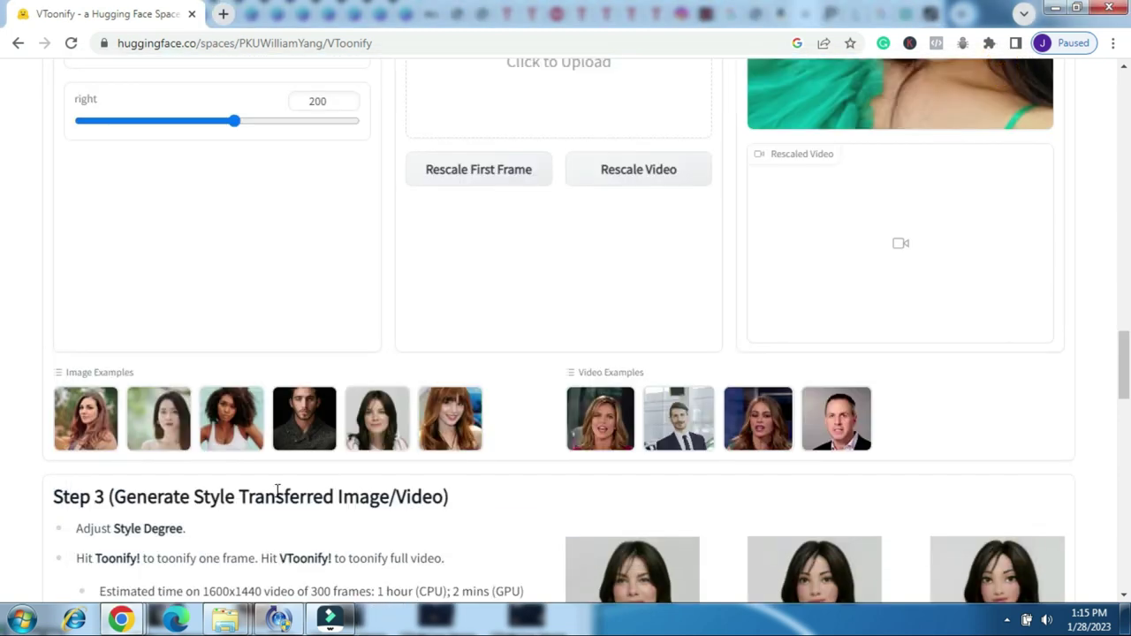
scroll(277, 491, up, 4)
scroll(277, 490, up, 1)
scroll(277, 490, up, 3)
scroll(276, 490, up, 3)
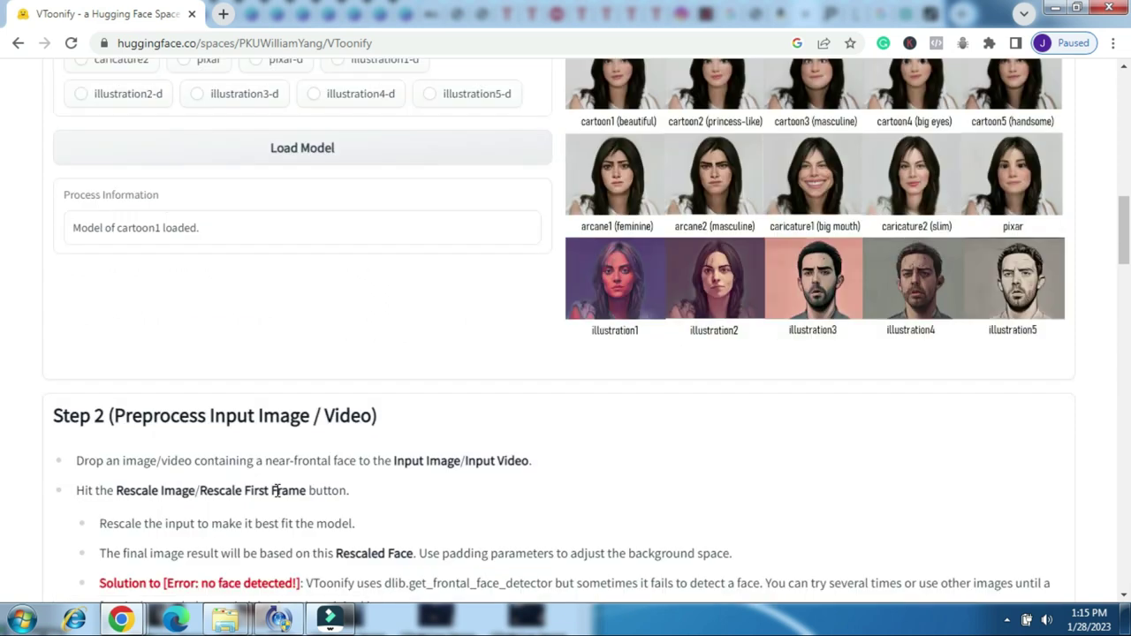
scroll(276, 491, up, 4)
scroll(276, 490, down, 1)
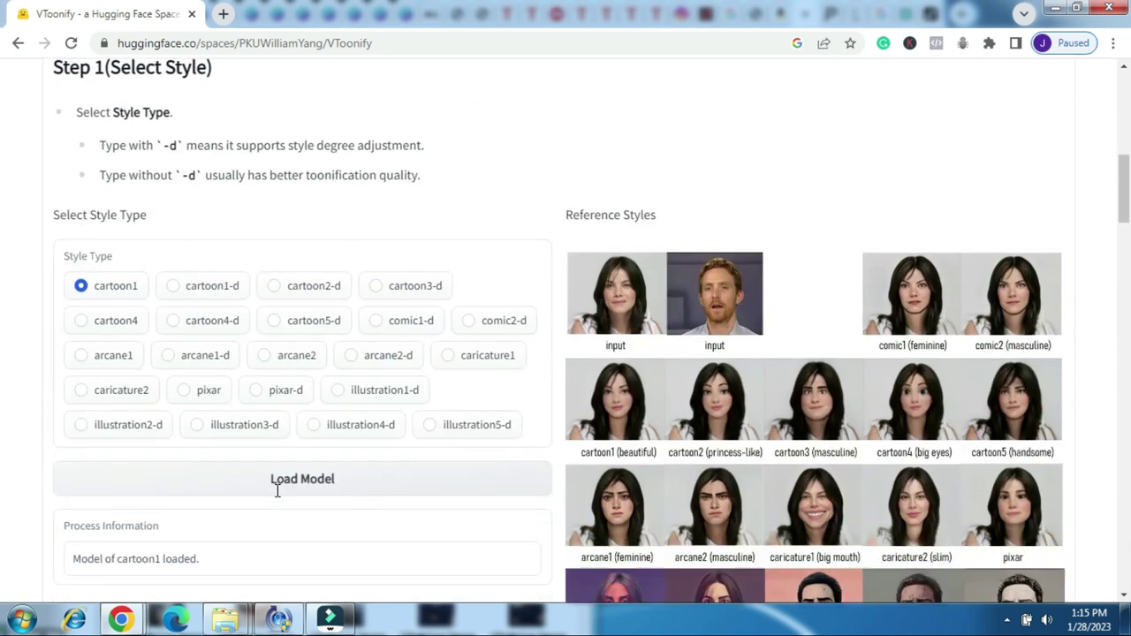
click(188, 295)
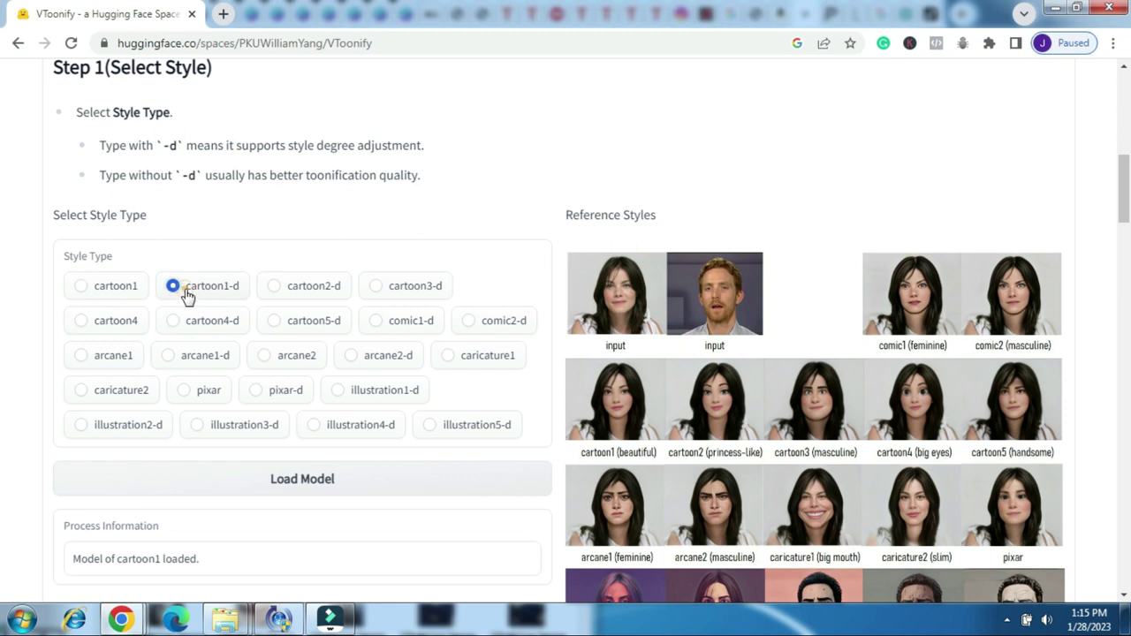
click(356, 479)
Step: Lower the Style Degree slider to its minimum and toonify the selfie in cartoon1-d
scroll(356, 479, down, 5)
scroll(356, 479, down, 4)
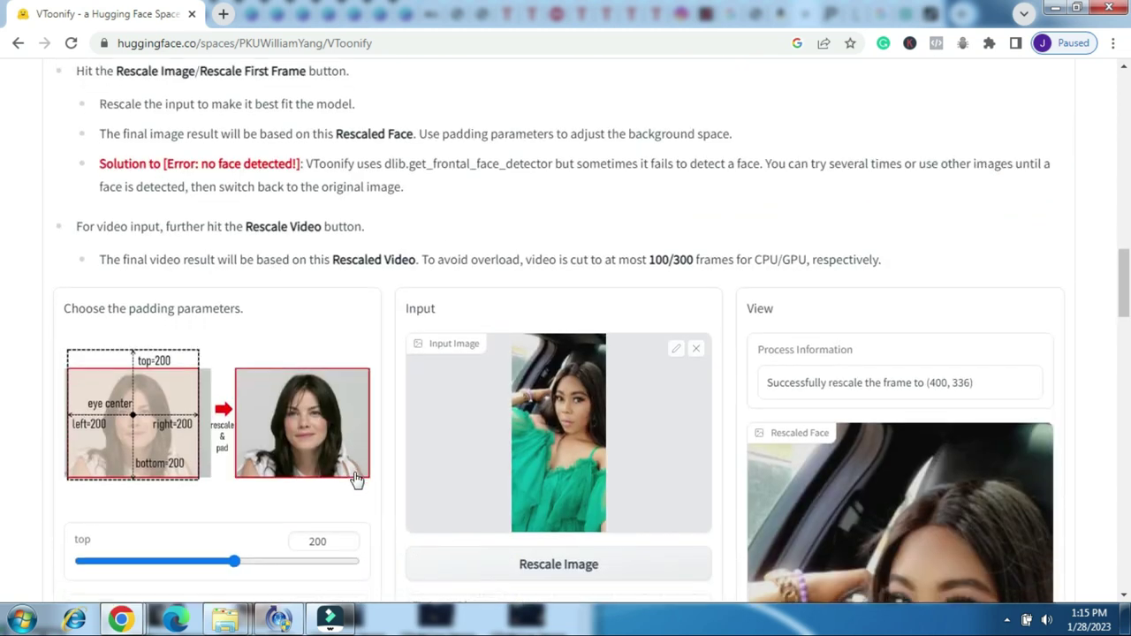
scroll(356, 479, down, 4)
scroll(356, 480, down, 4)
scroll(356, 480, down, 3)
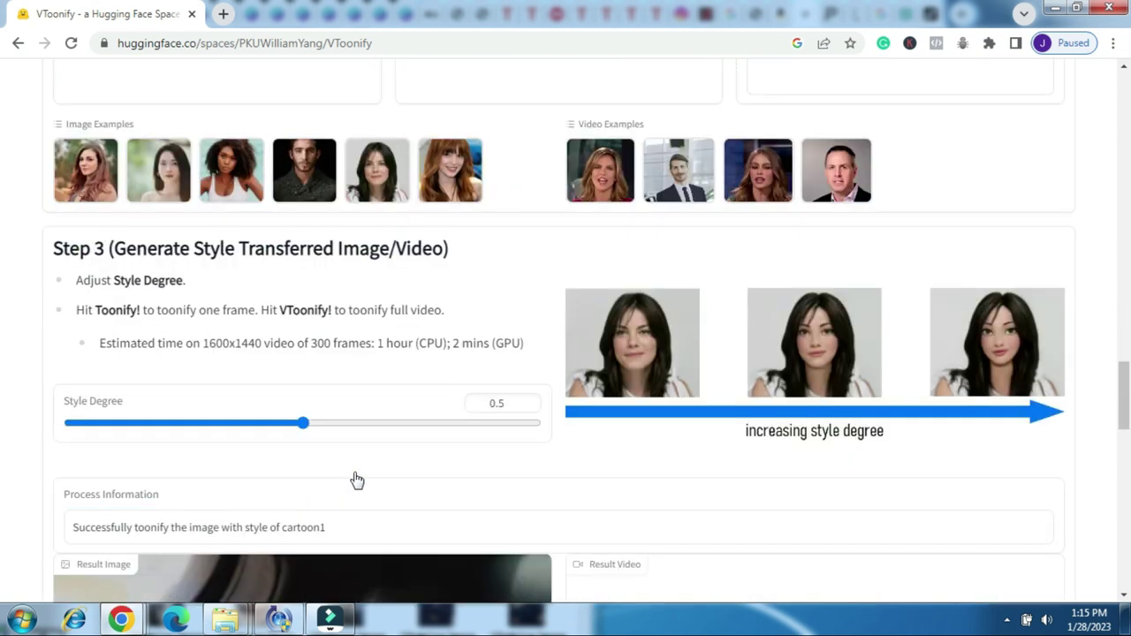
scroll(356, 480, down, 1)
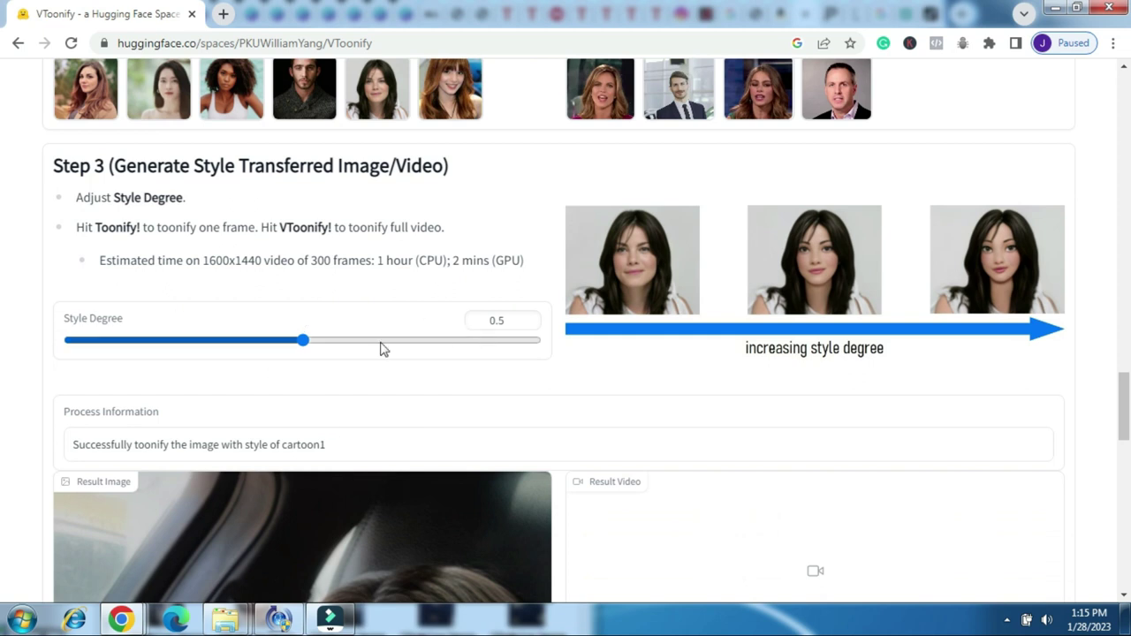
mouse_move(305, 343)
mouse_down()
mouse_move(78, 347)
mouse_move(110, 352)
mouse_up()
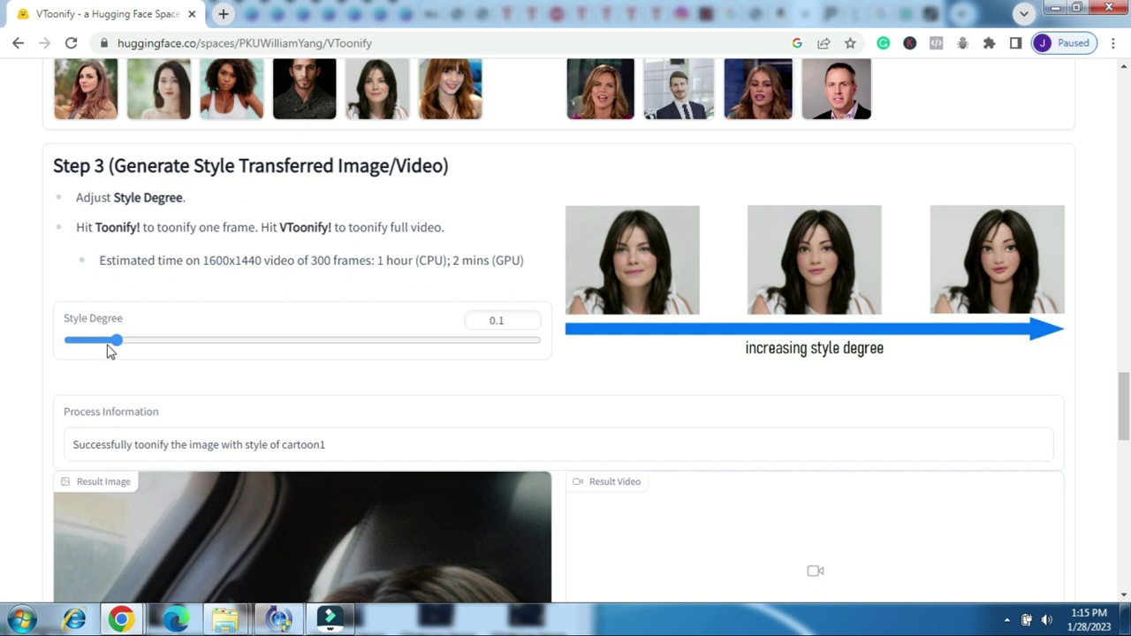
drag(110, 351, 94, 348)
scroll(366, 423, down, 4)
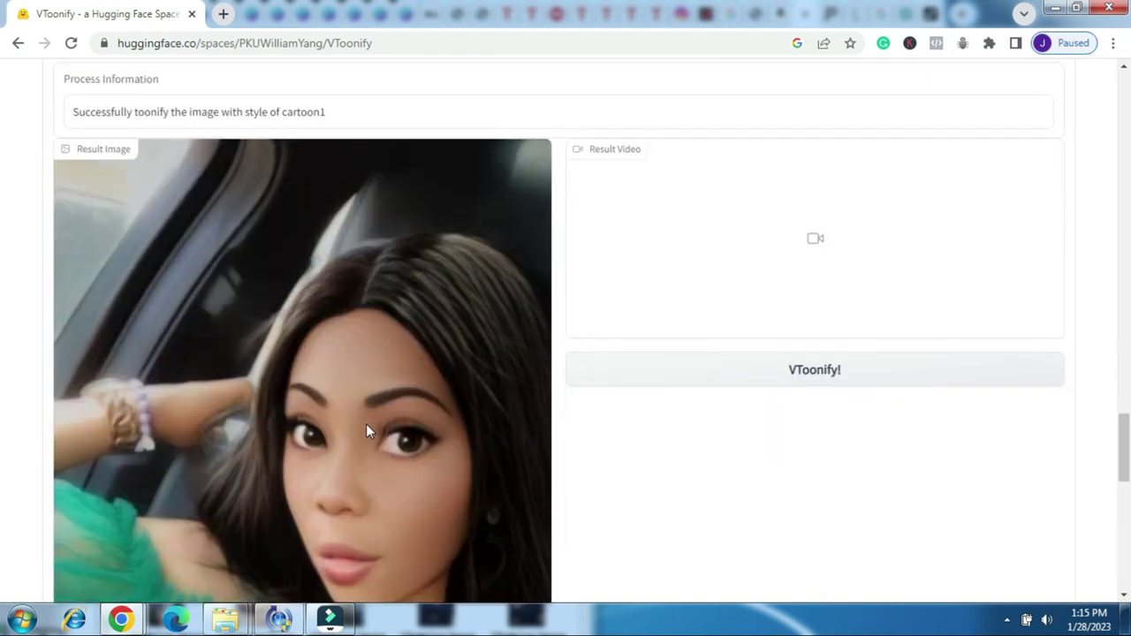
scroll(365, 433, down, 4)
scroll(362, 443, down, 1)
click(321, 352)
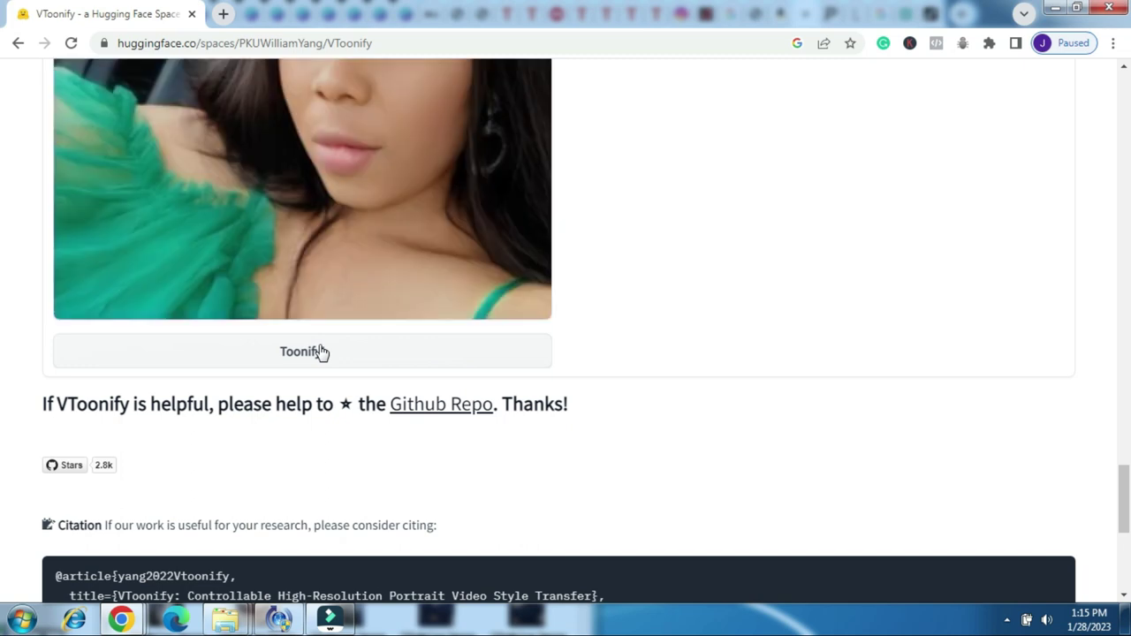
Step: Set Style Degree to 0.05 and regenerate the cartoon1-d result
scroll(318, 354, up, 2)
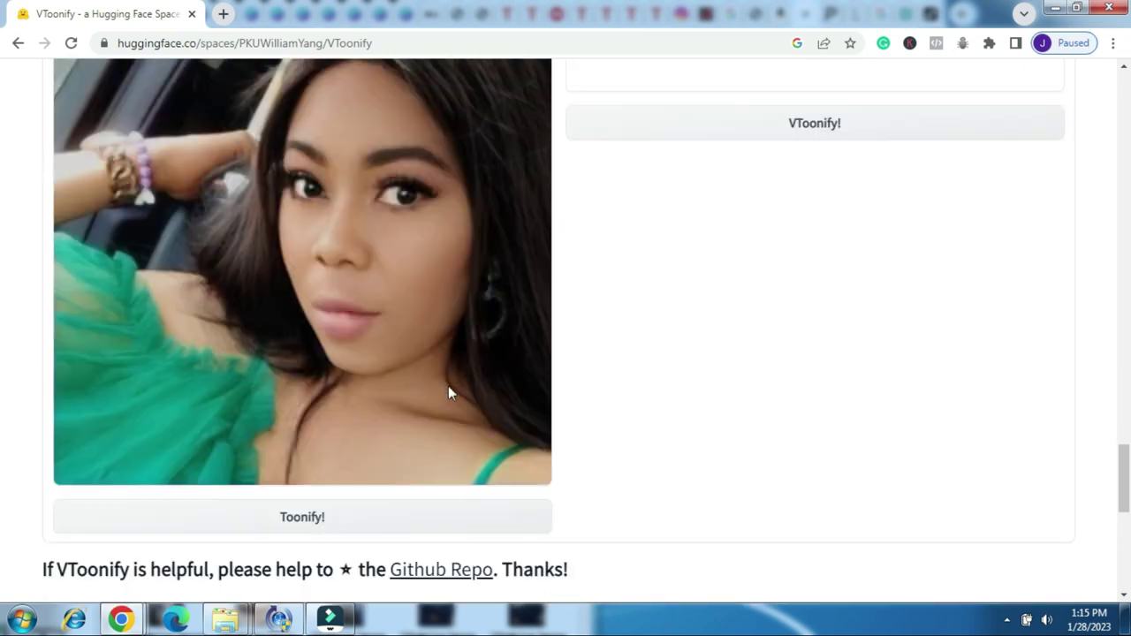
scroll(454, 426, up, 1)
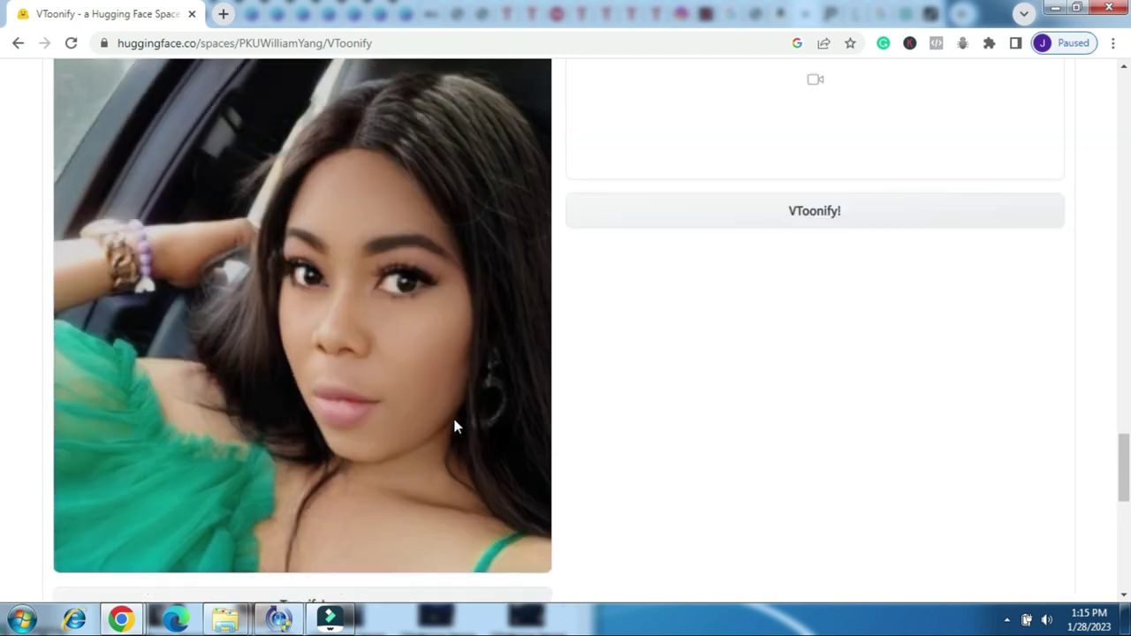
scroll(454, 426, up, 1)
scroll(454, 426, up, 4)
scroll(454, 427, up, 1)
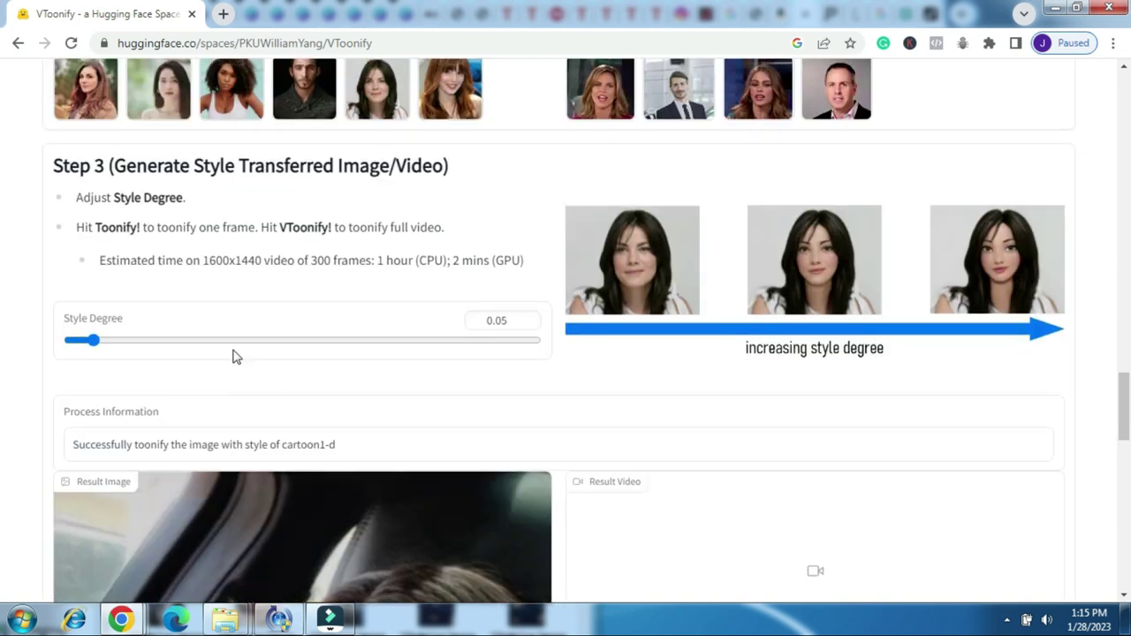
click(94, 341)
scroll(220, 437, down, 4)
scroll(221, 442, down, 4)
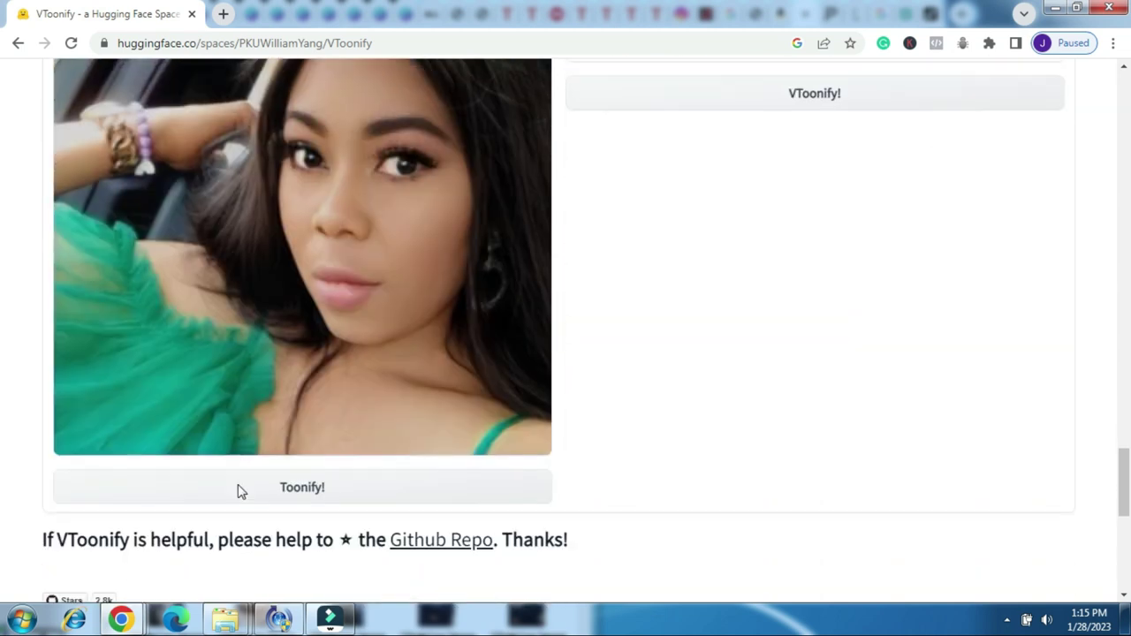
click(304, 440)
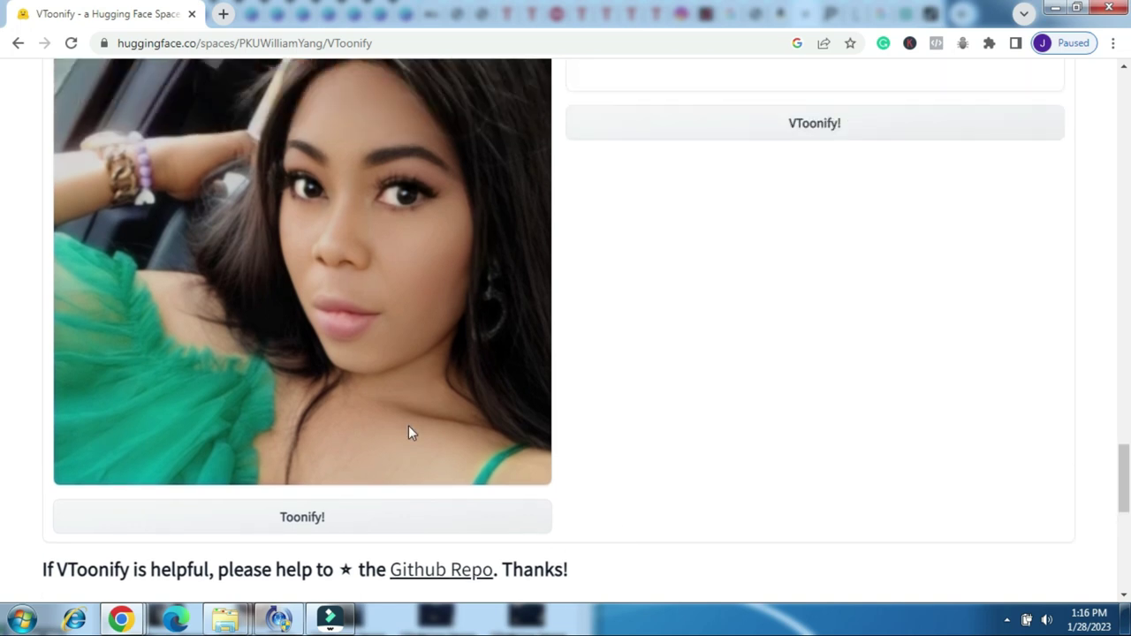
Step: Raise Style Degree to 0.3 and toonify the selfie again
scroll(409, 427, up, 4)
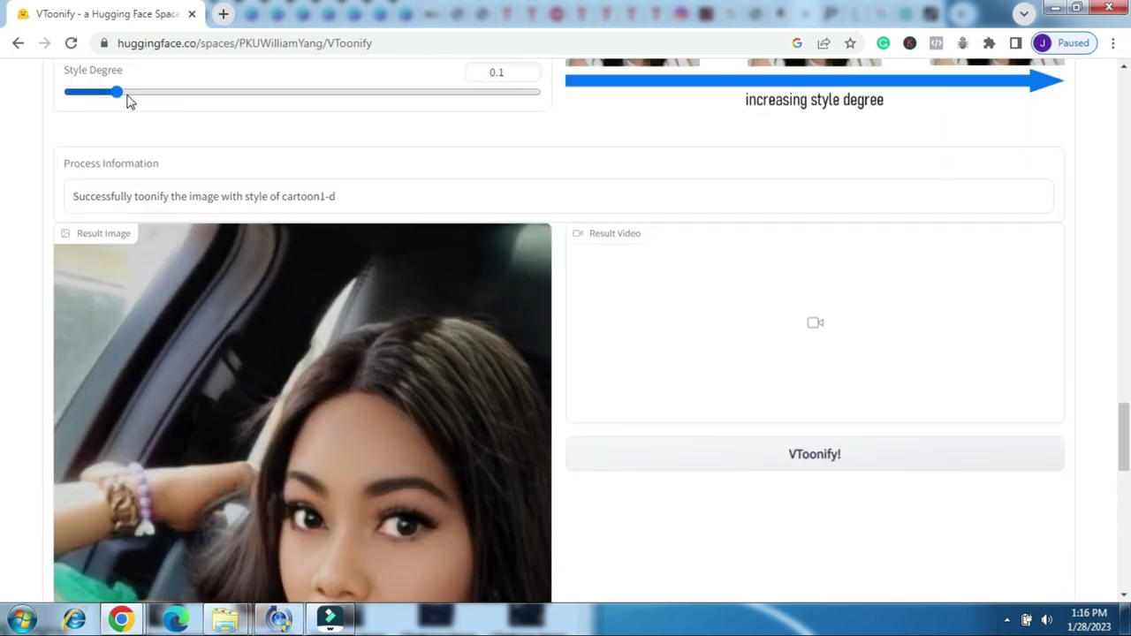
drag(115, 96, 139, 104)
drag(203, 100, 209, 97)
scroll(295, 449, down, 2)
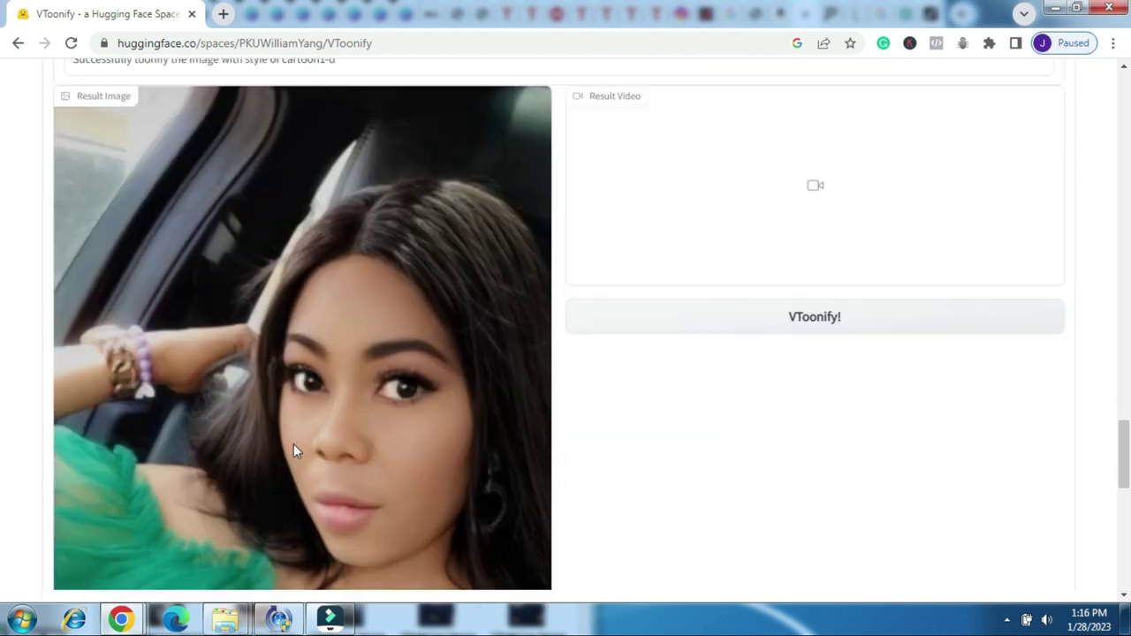
scroll(283, 477, down, 3)
scroll(285, 477, down, 1)
click(295, 433)
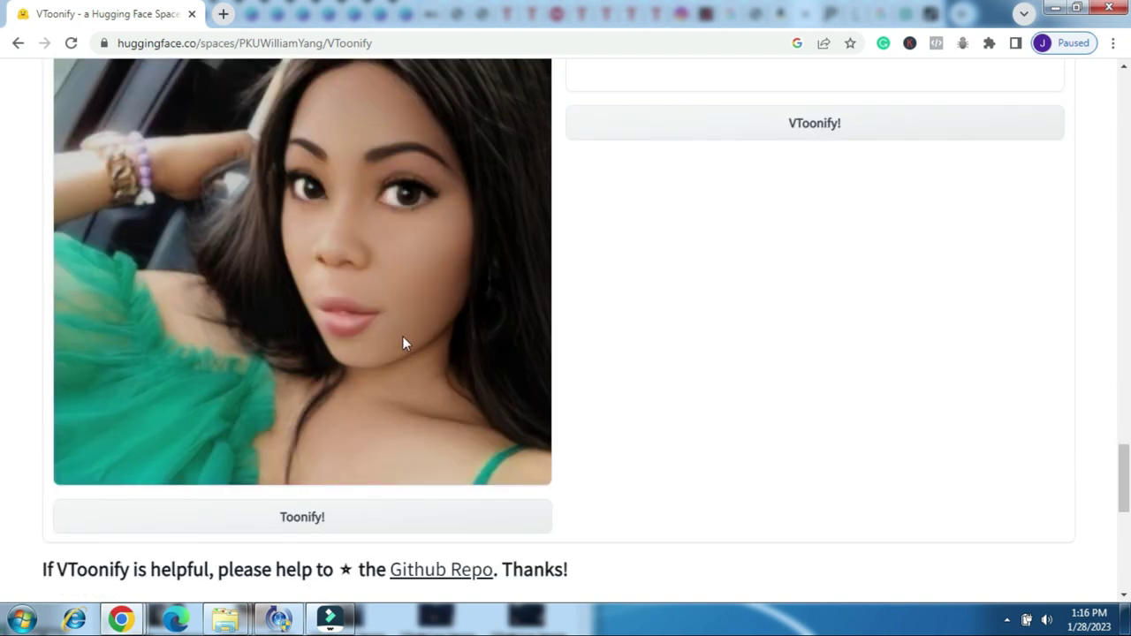
Step: Save the result as PNG download (19) and close the Photo Viewer preview
right_click(396, 263)
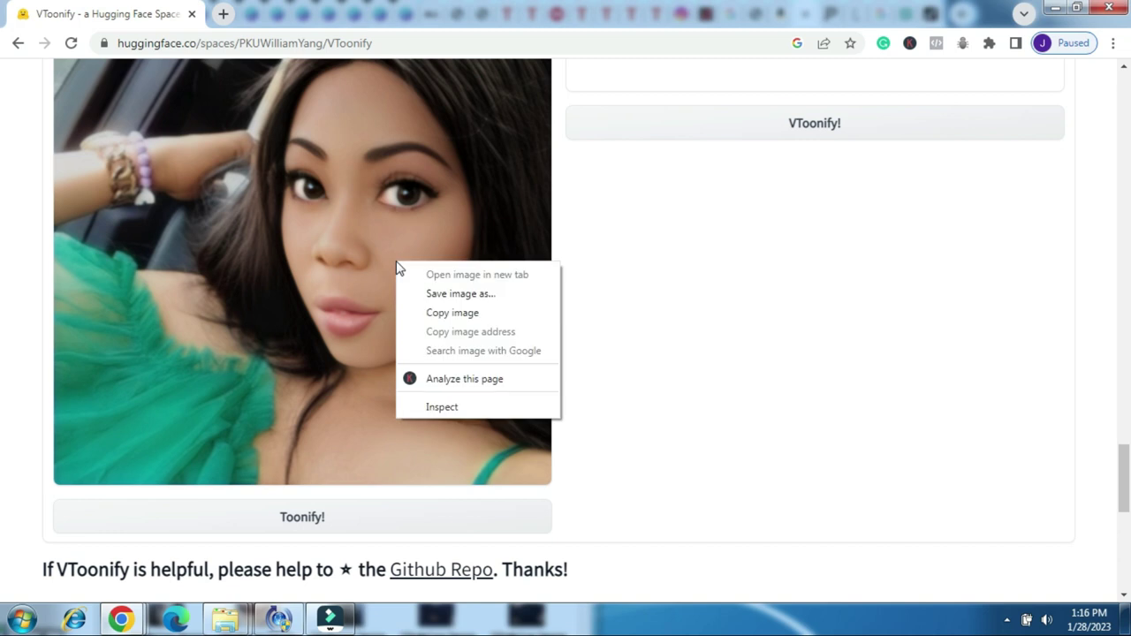
click(469, 294)
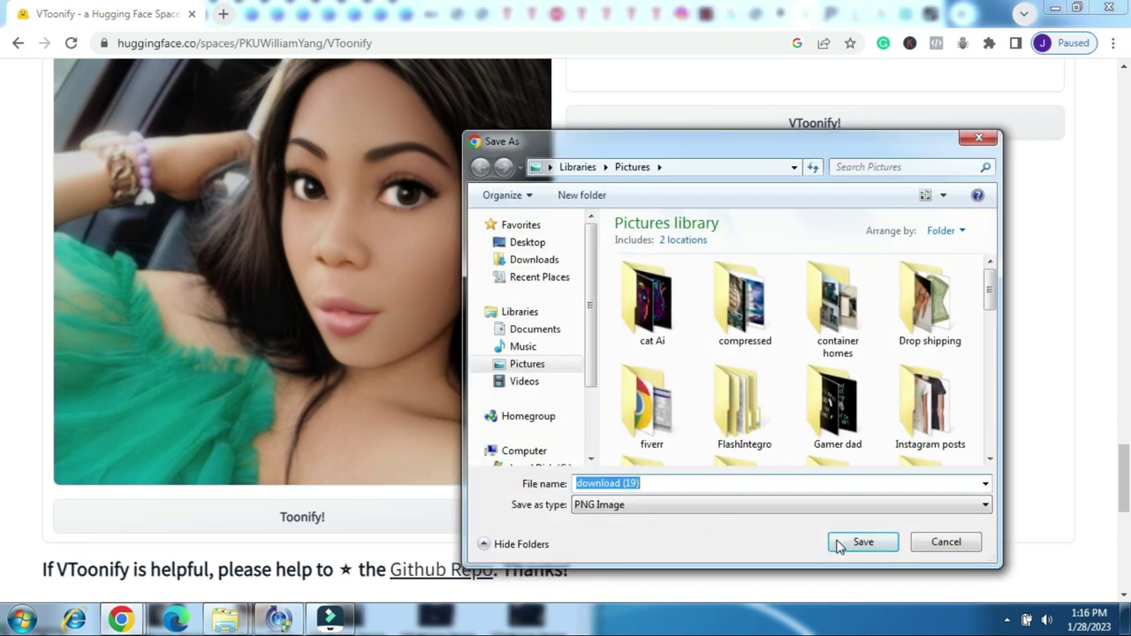
click(840, 544)
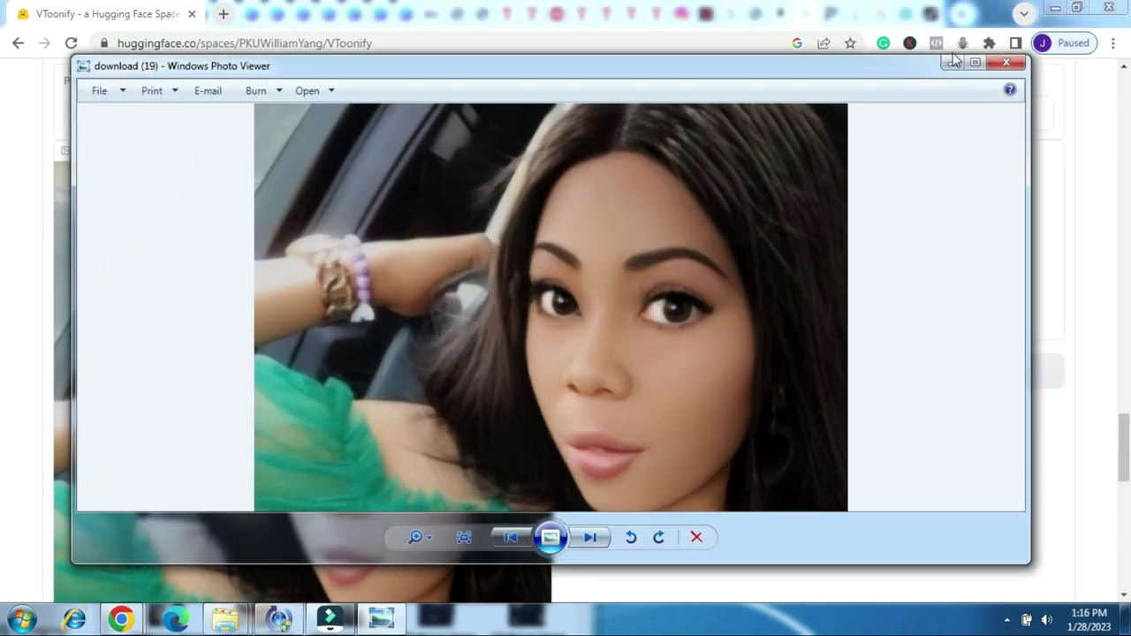
click(1012, 69)
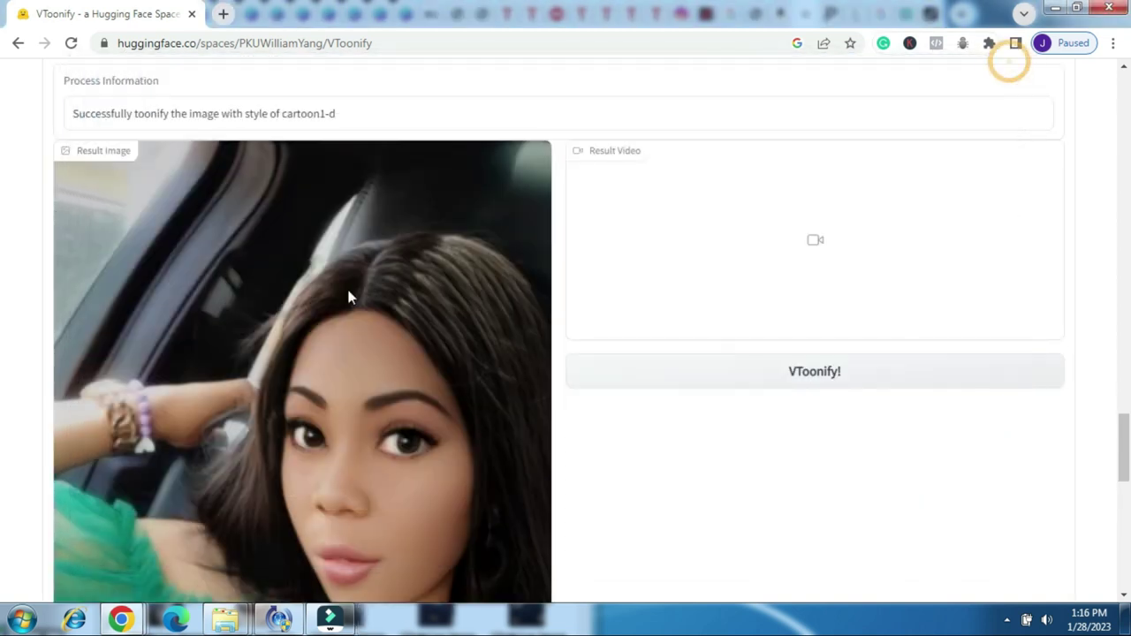
Step: Raise Style Degree to 0.45 and toonify the selfie again
scroll(348, 297, up, 4)
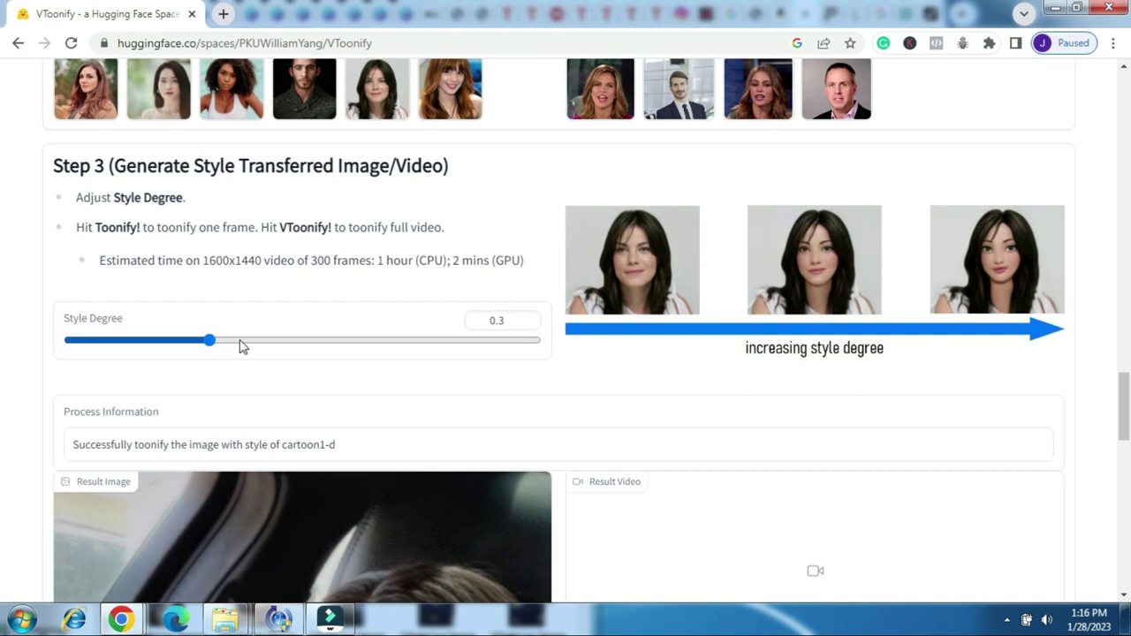
click(241, 346)
click(260, 345)
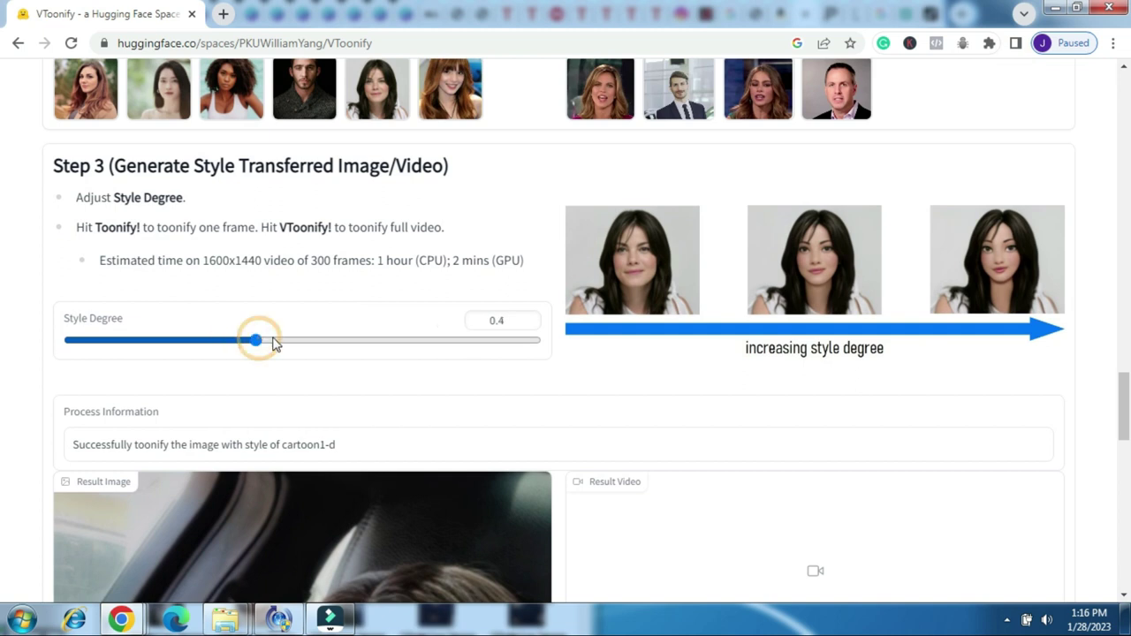
click(274, 345)
scroll(323, 371, down, 4)
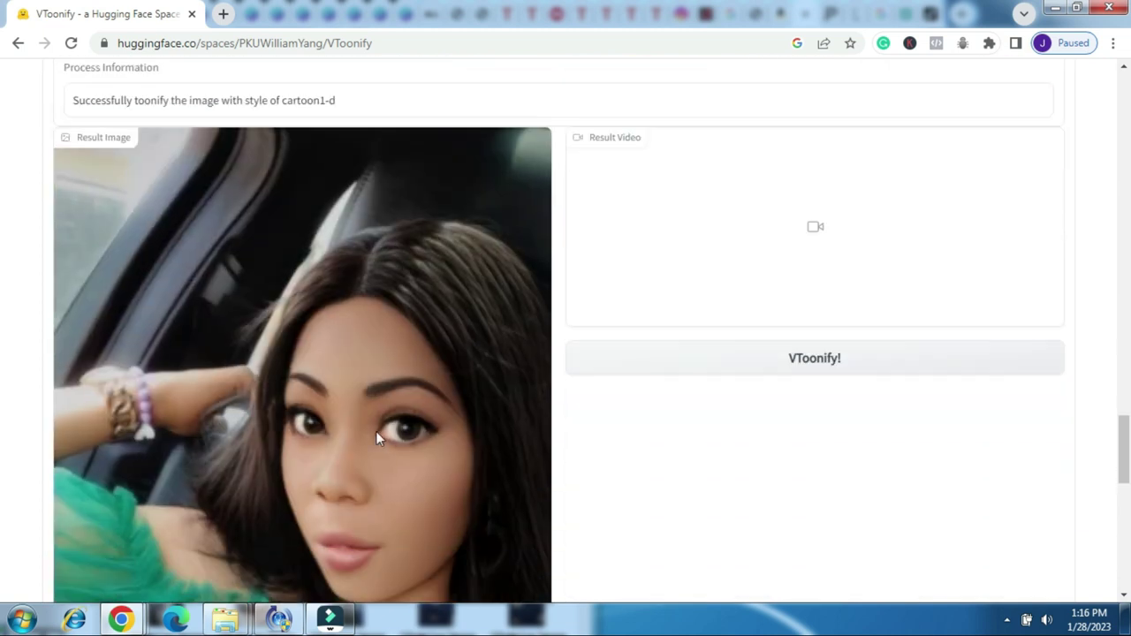
scroll(376, 438, down, 4)
click(347, 439)
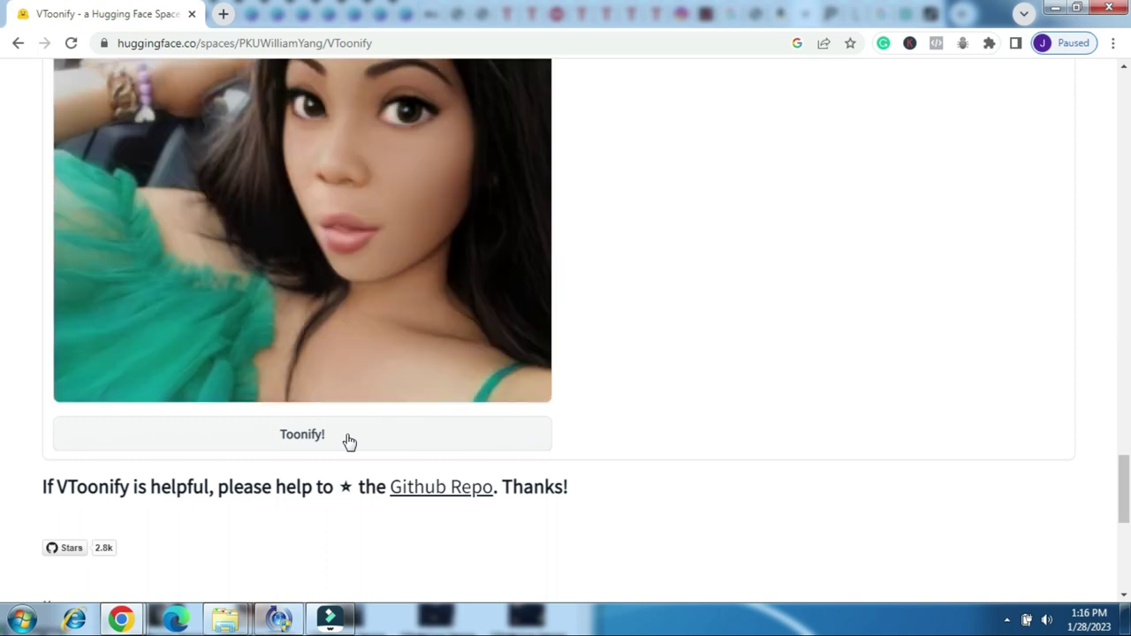
Step: Save the more cartoonish result to Pictures as PNG download (20)
scroll(349, 441, up, 1)
scroll(349, 442, up, 1)
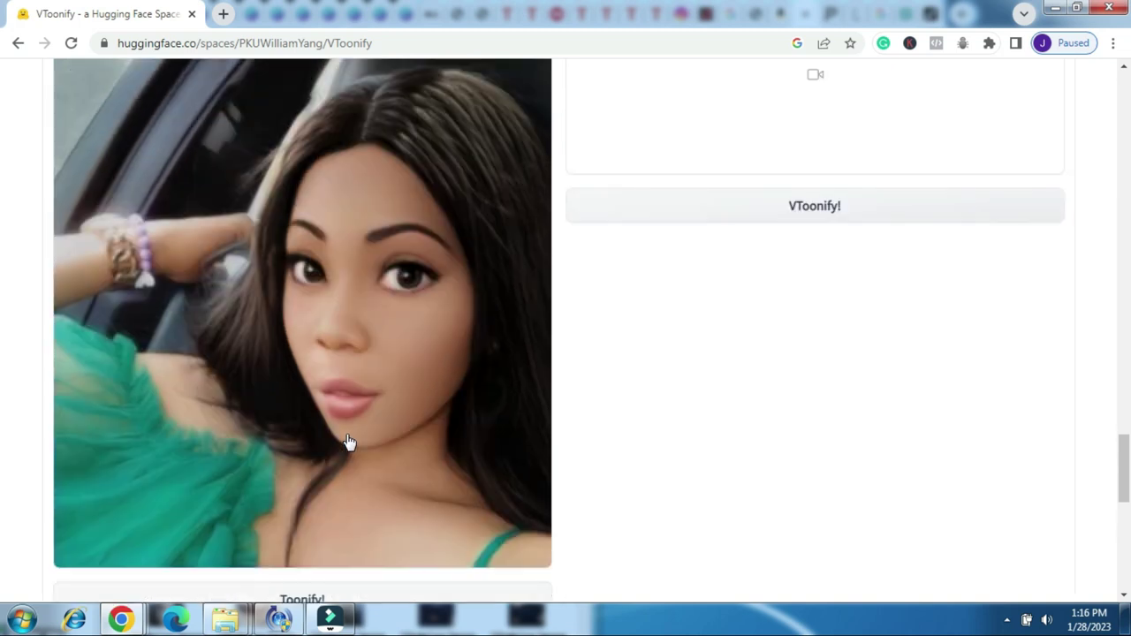
scroll(305, 533, up, 1)
scroll(300, 530, down, 1)
right_click(360, 336)
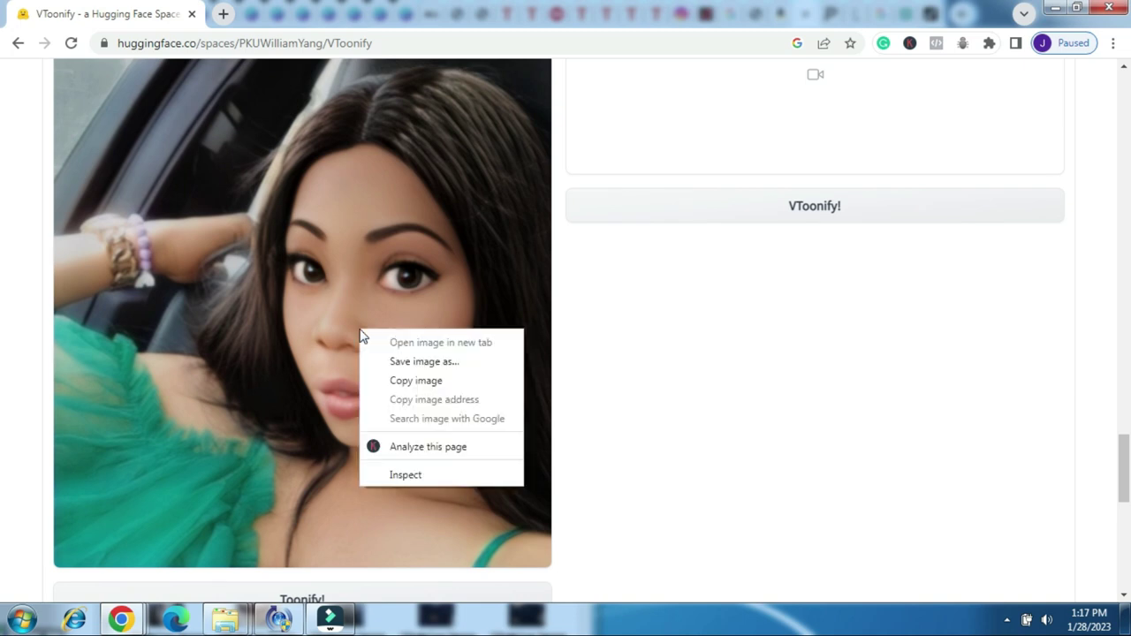
click(468, 361)
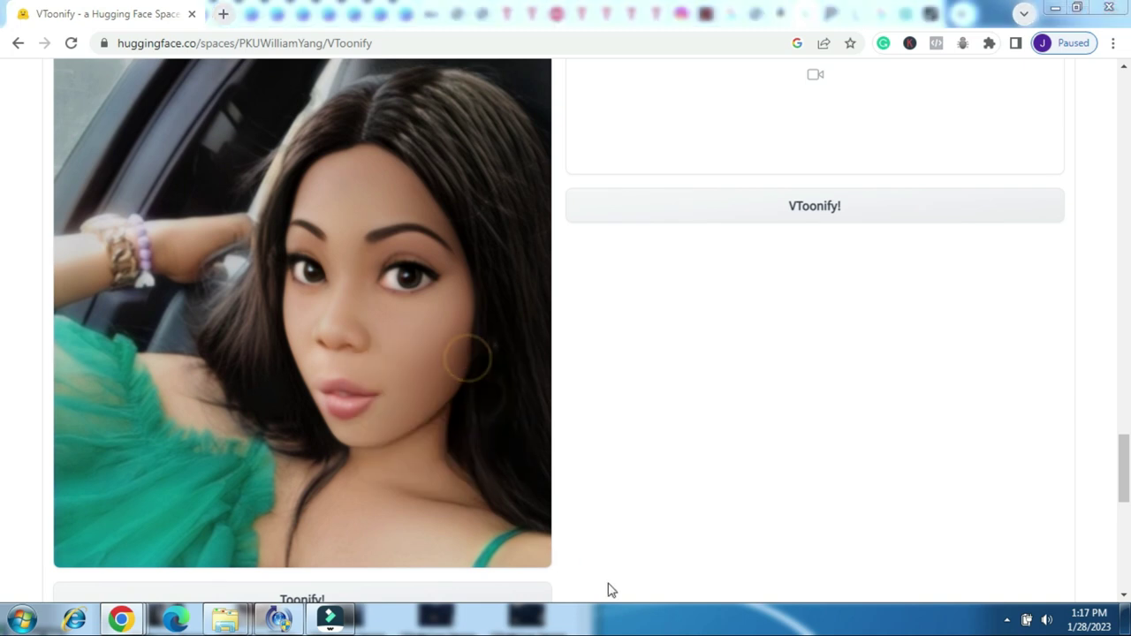
click(853, 541)
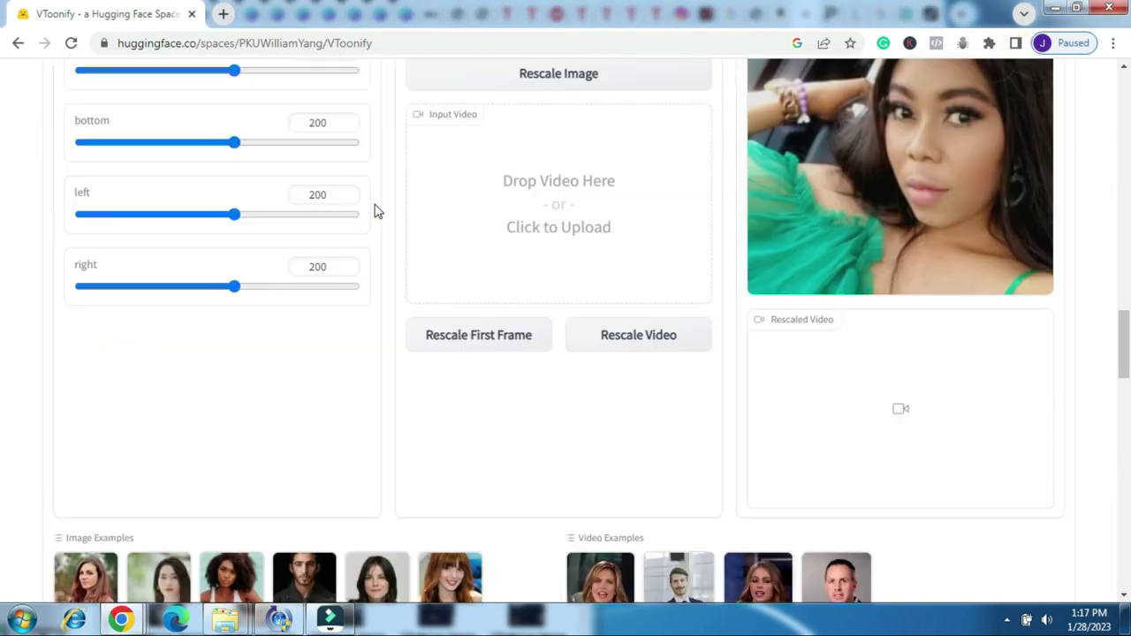
Step: Choose illustration2-d under Style Type and load that style's model
scroll(376, 212, up, 5)
scroll(376, 209, up, 5)
scroll(374, 209, up, 2)
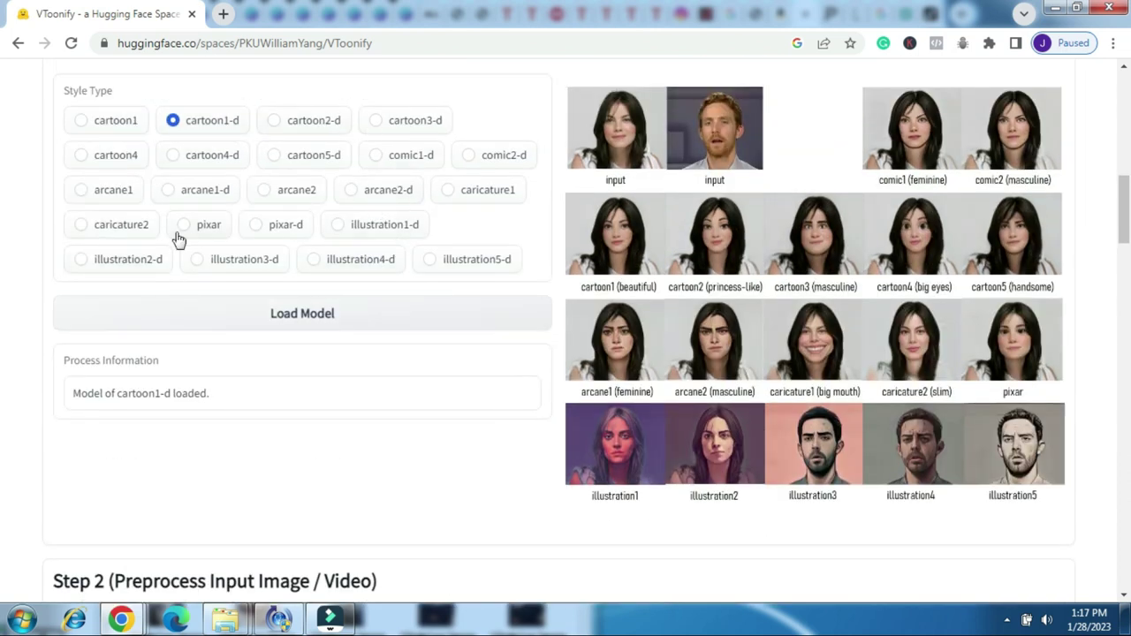
click(81, 262)
click(285, 318)
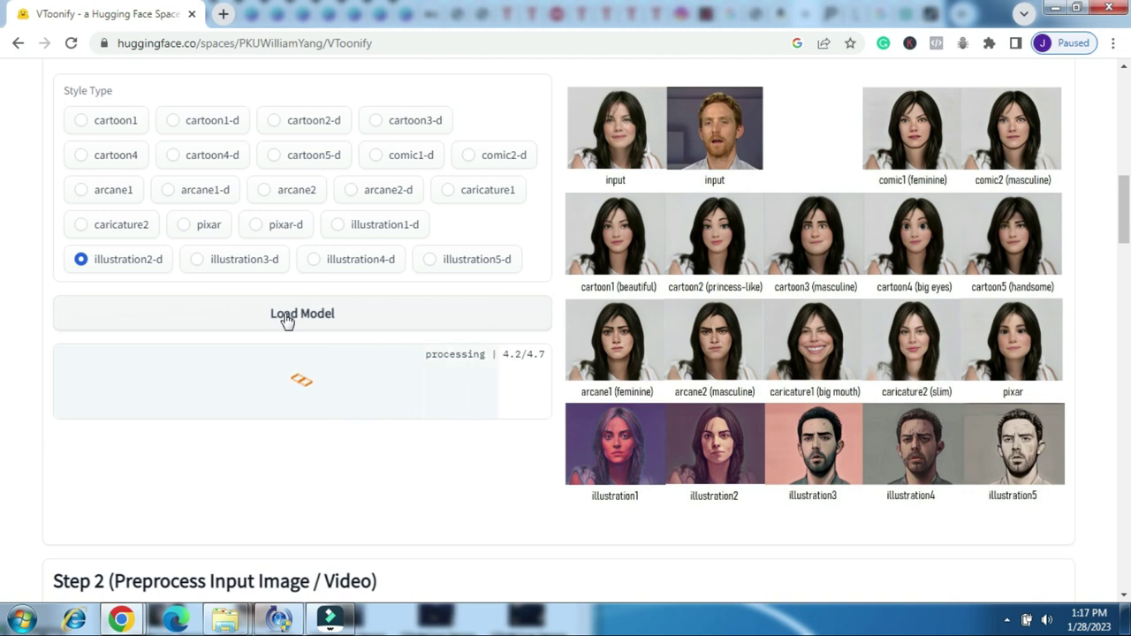
Step: Lower the style degree slider to 0.25
scroll(285, 320, down, 1)
scroll(285, 320, down, 5)
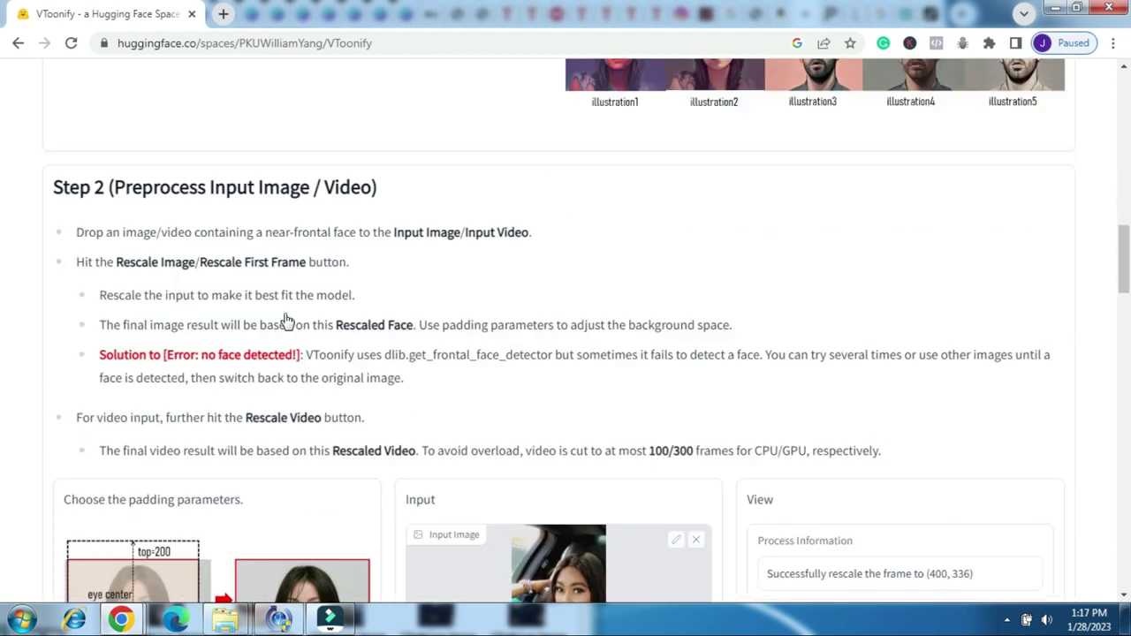
scroll(288, 321, down, 6)
scroll(287, 321, down, 5)
scroll(285, 321, down, 4)
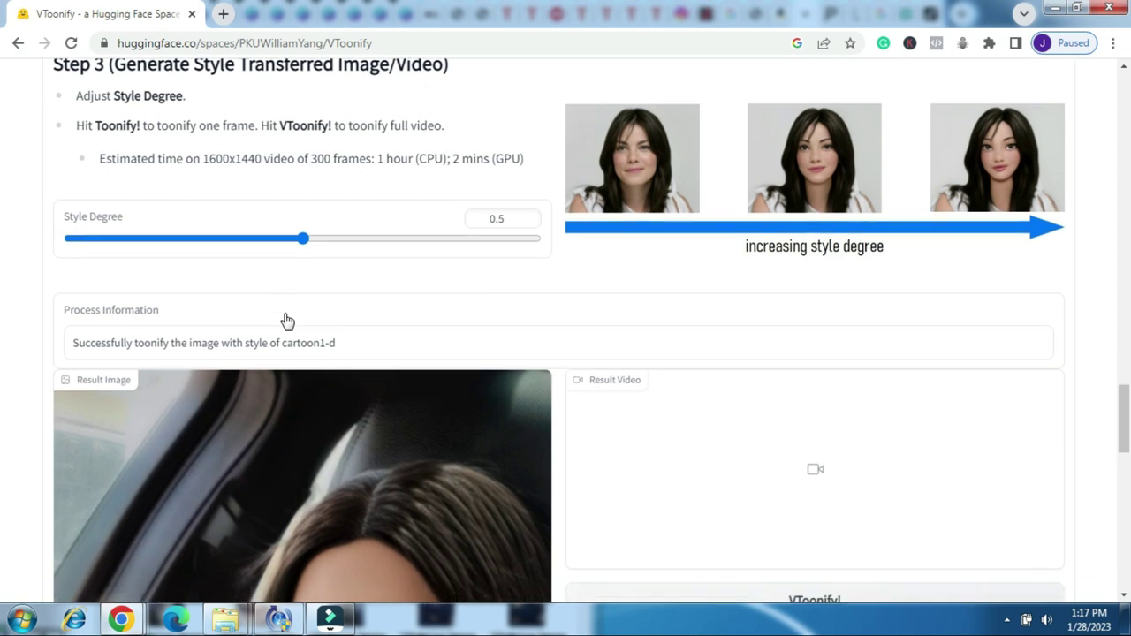
scroll(285, 321, down, 2)
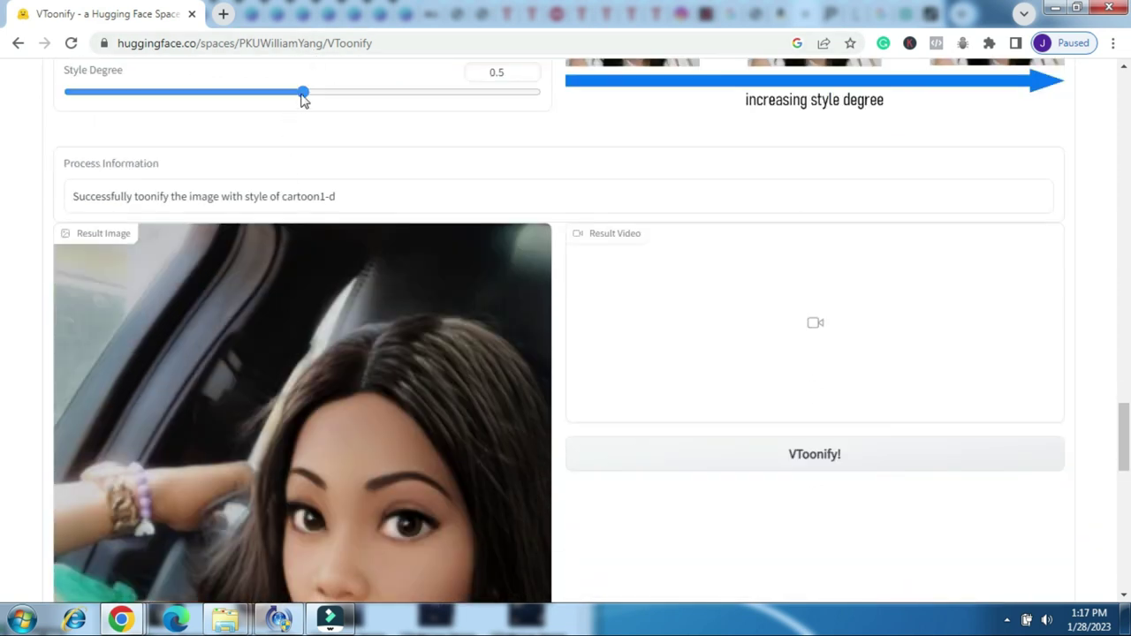
drag(301, 92, 149, 106)
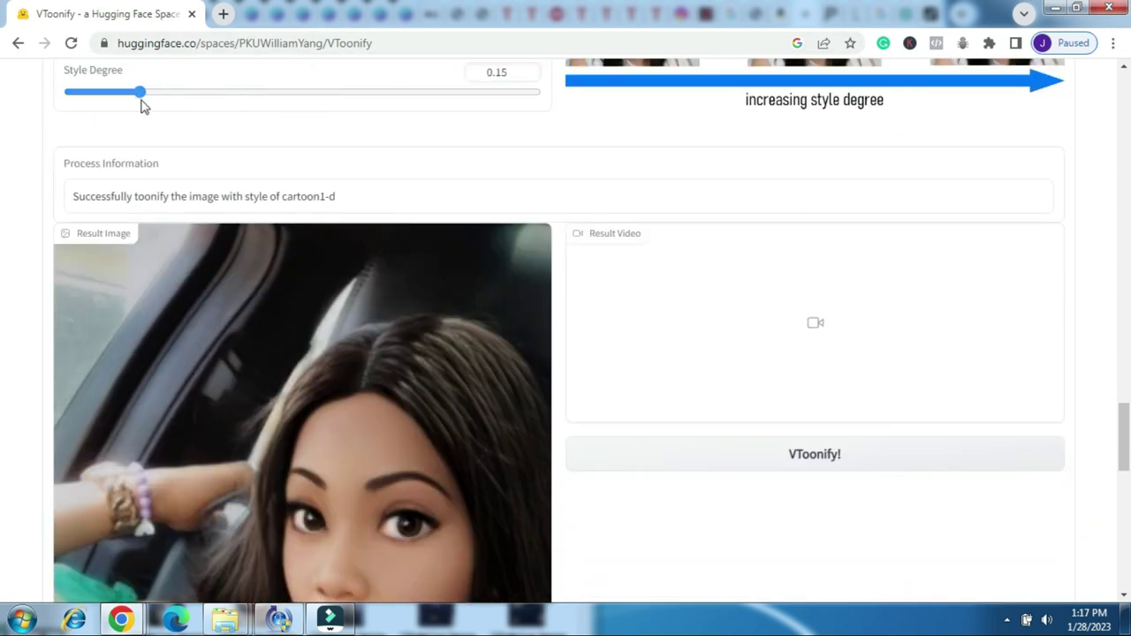
Step: Toonify the first selfie in illustration2-d and view the painterly result
scroll(419, 379, down, 5)
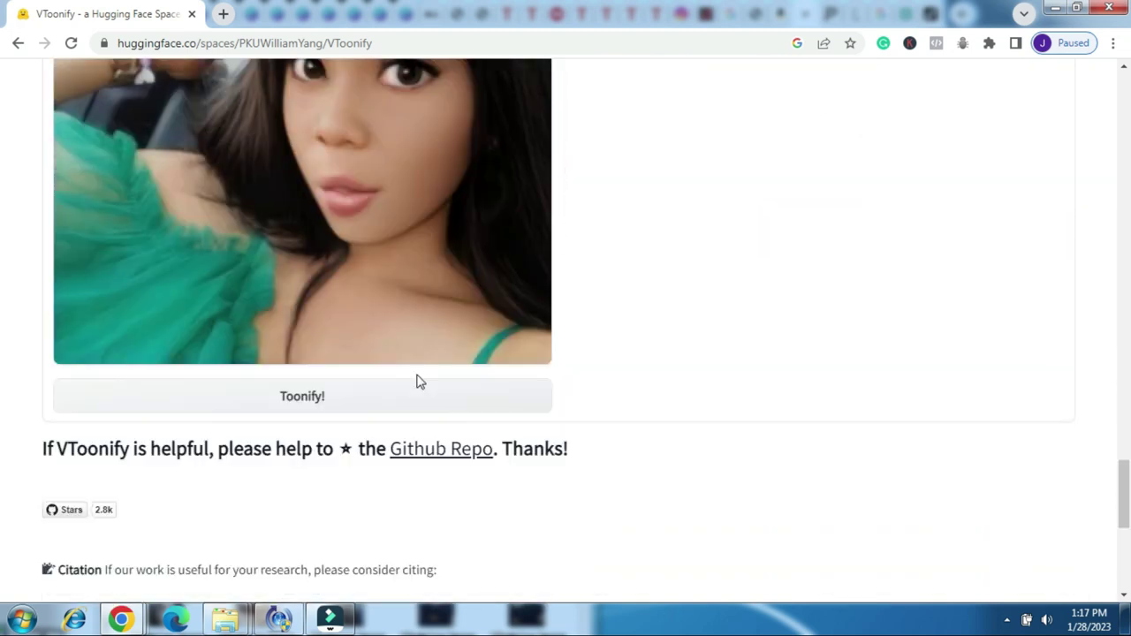
scroll(320, 223, down, 3)
click(316, 195)
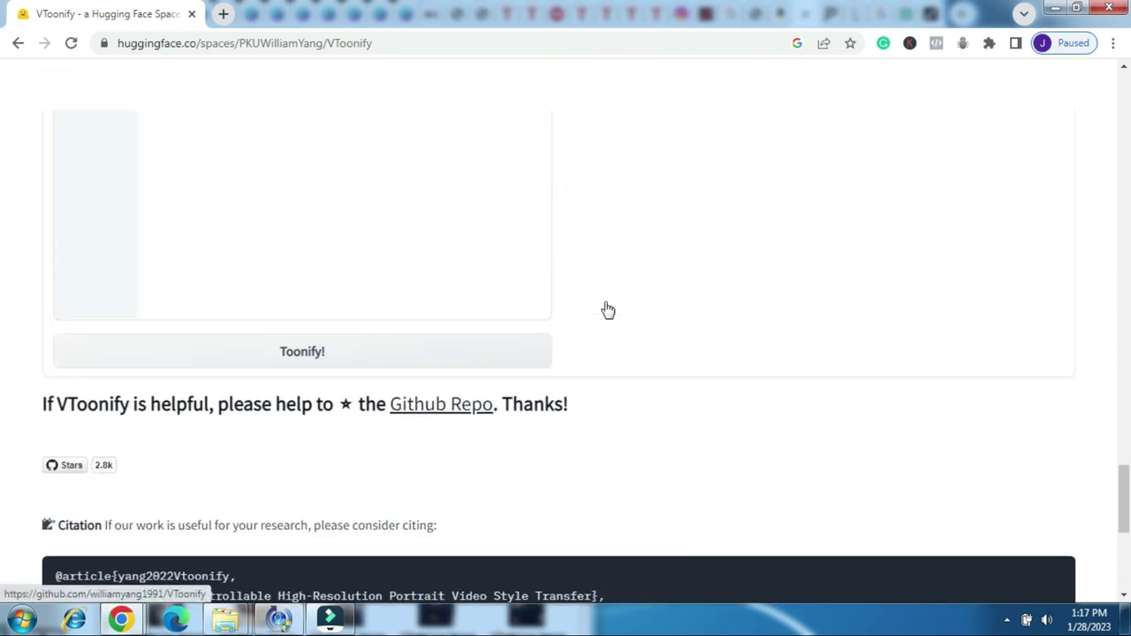
scroll(728, 437, up, 2)
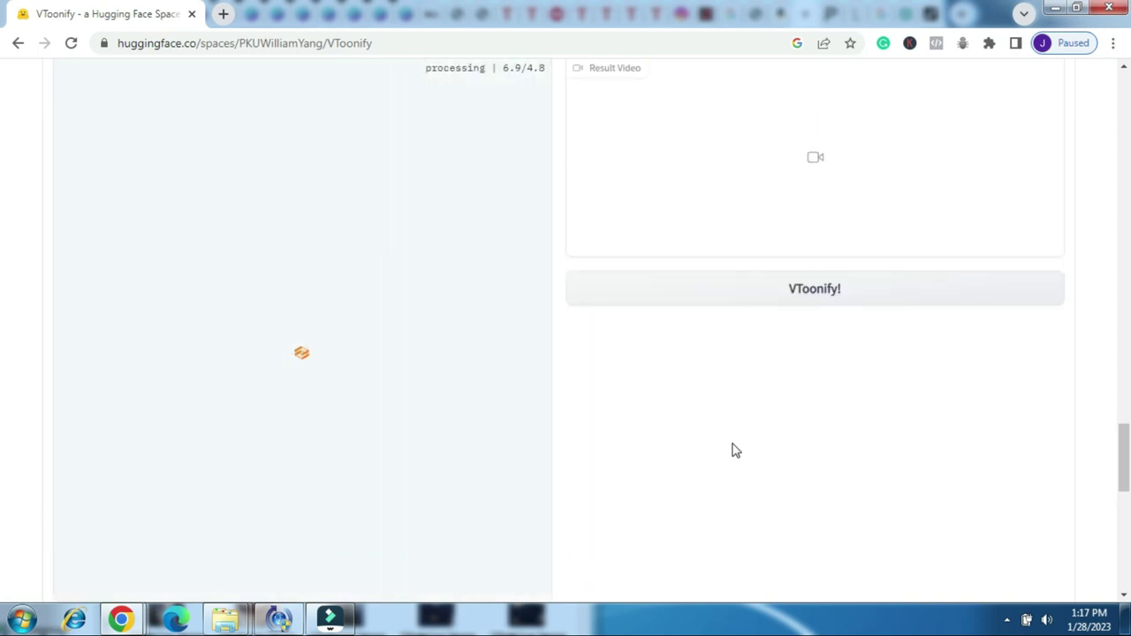
scroll(732, 450, down, 2)
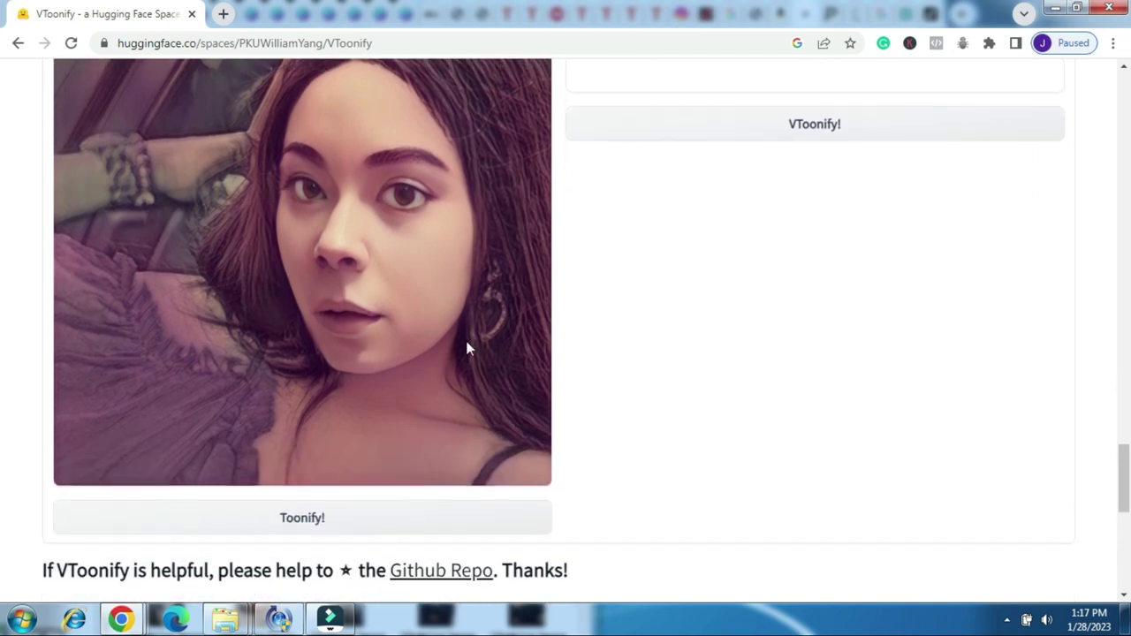
Step: Clear the previous selfie from the Input Image
scroll(467, 348, up, 3)
scroll(468, 347, up, 3)
scroll(467, 347, up, 2)
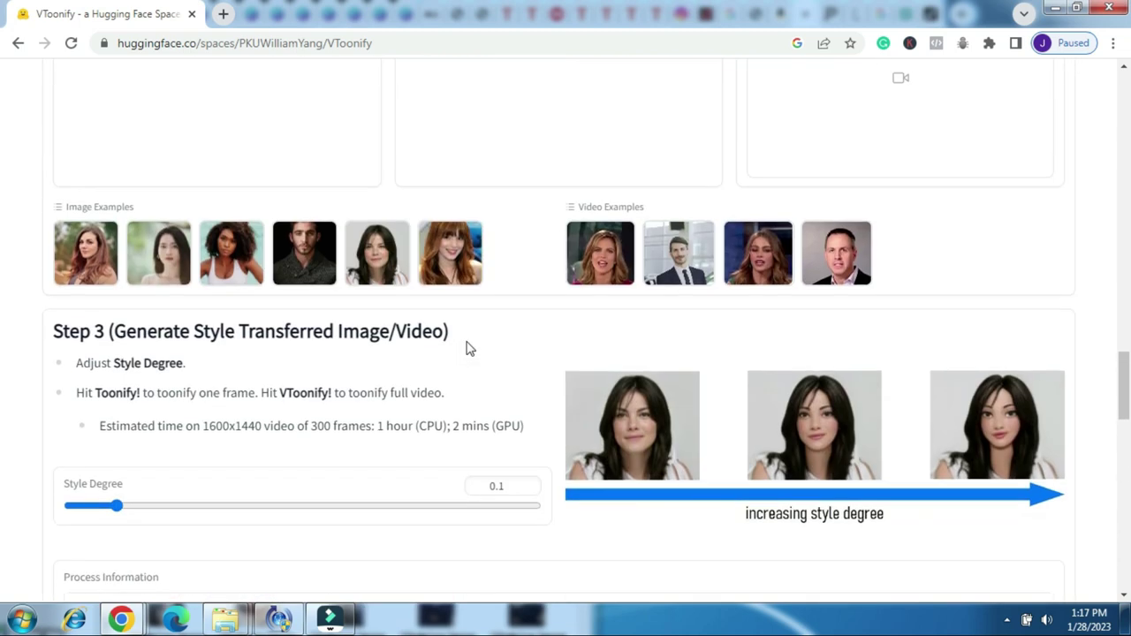
scroll(466, 347, up, 2)
scroll(467, 347, up, 2)
scroll(466, 347, up, 2)
scroll(467, 348, up, 3)
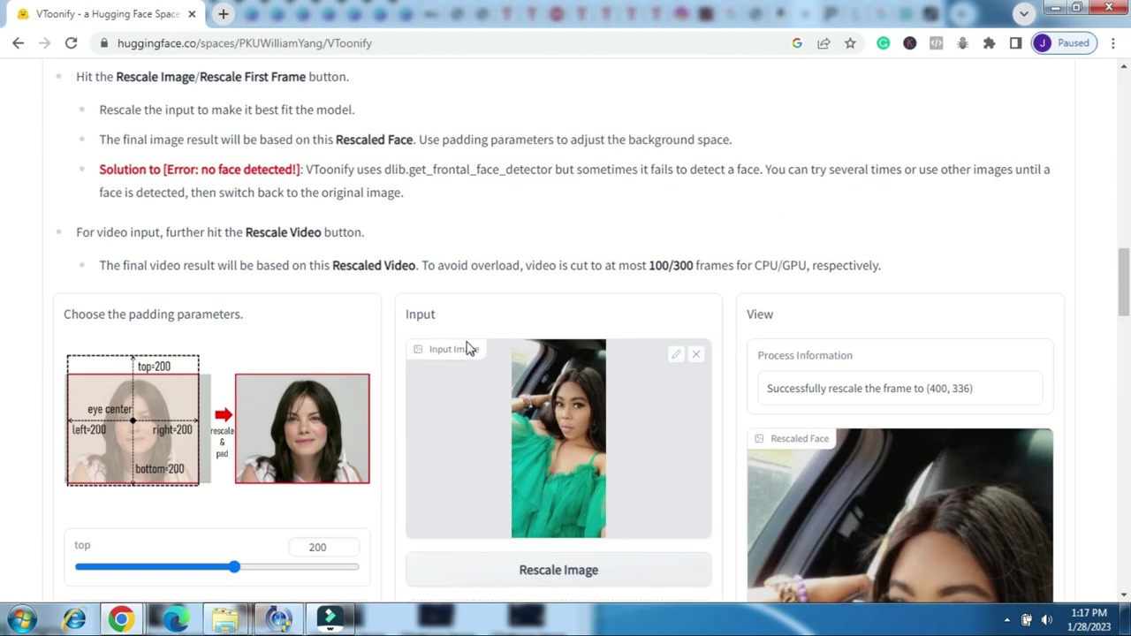
scroll(467, 348, up, 2)
scroll(468, 348, up, 2)
scroll(467, 348, up, 2)
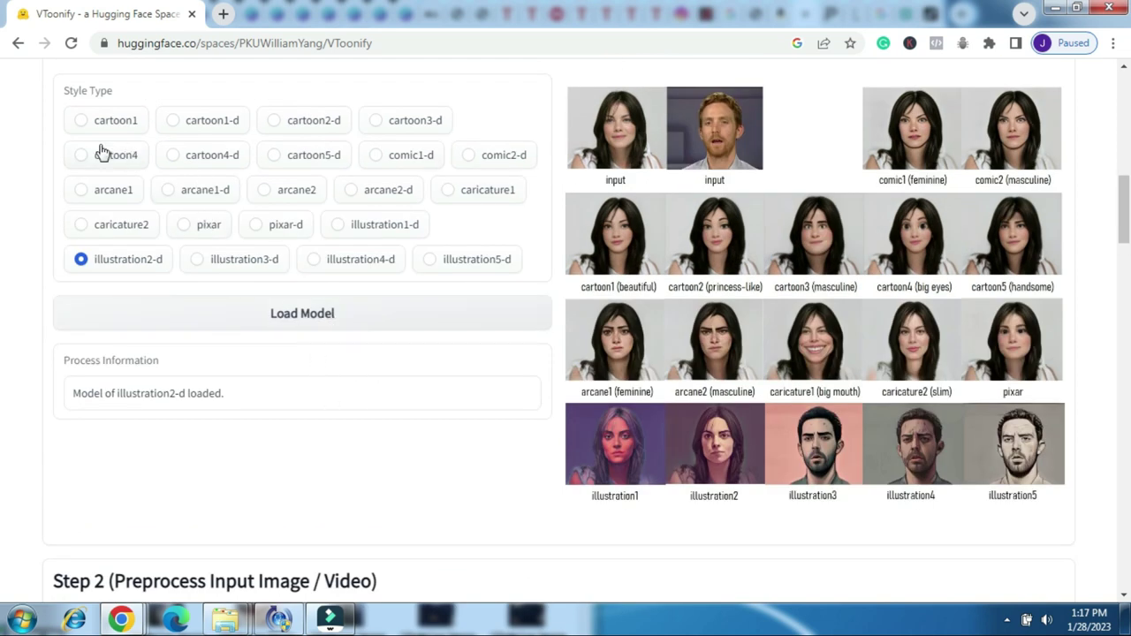
scroll(406, 424, down, 1)
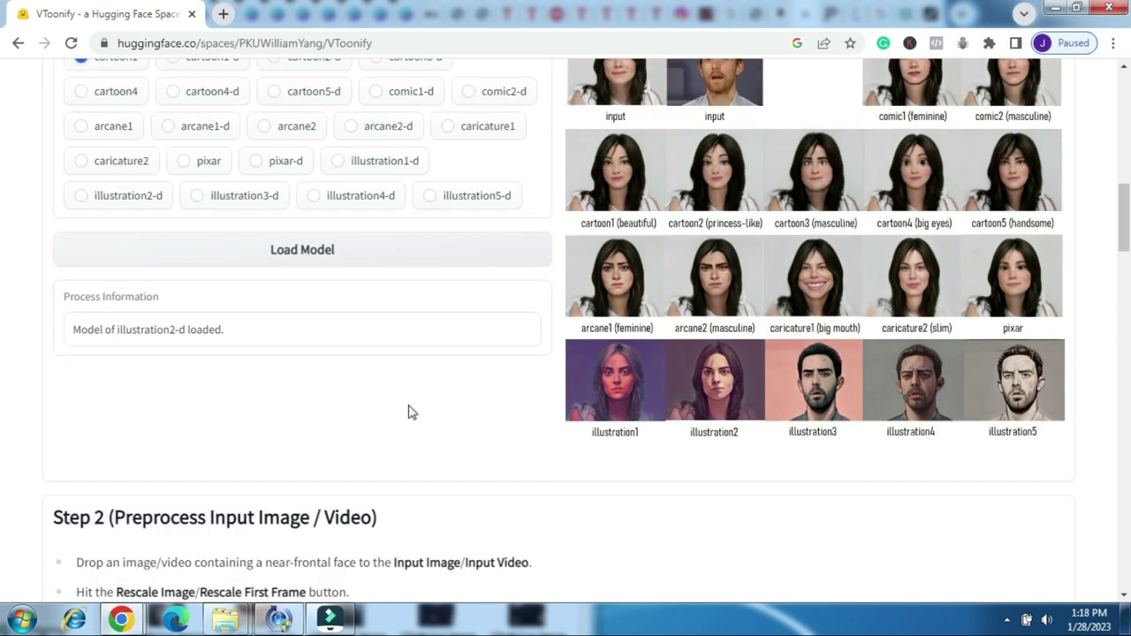
scroll(406, 424, down, 4)
scroll(411, 411, down, 2)
scroll(411, 408, up, 1)
scroll(492, 202, up, 3)
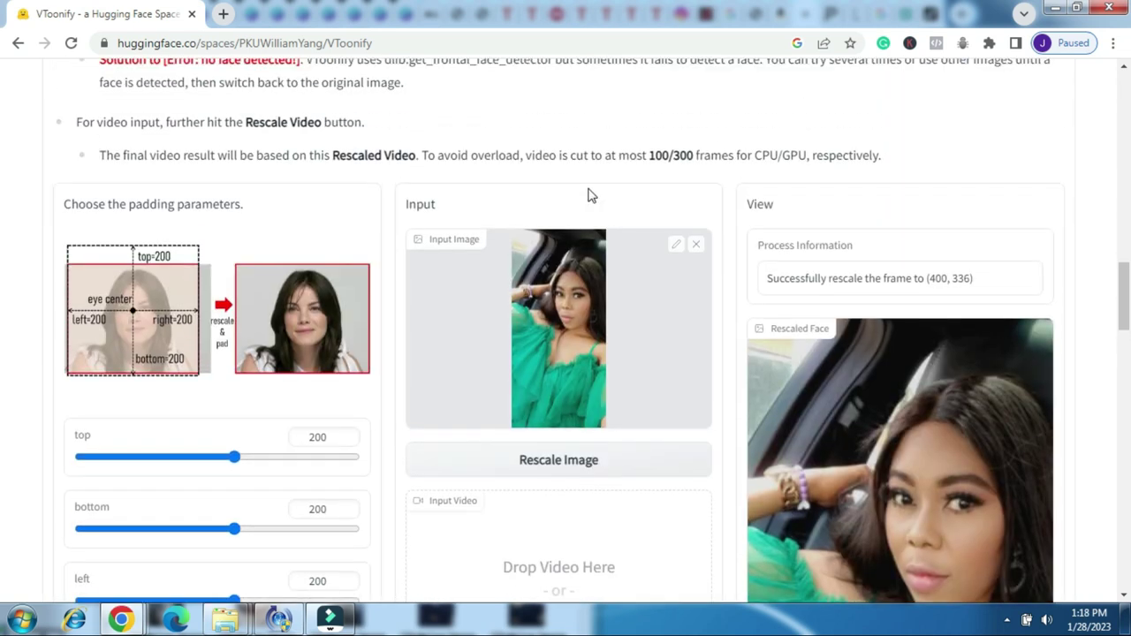
click(696, 273)
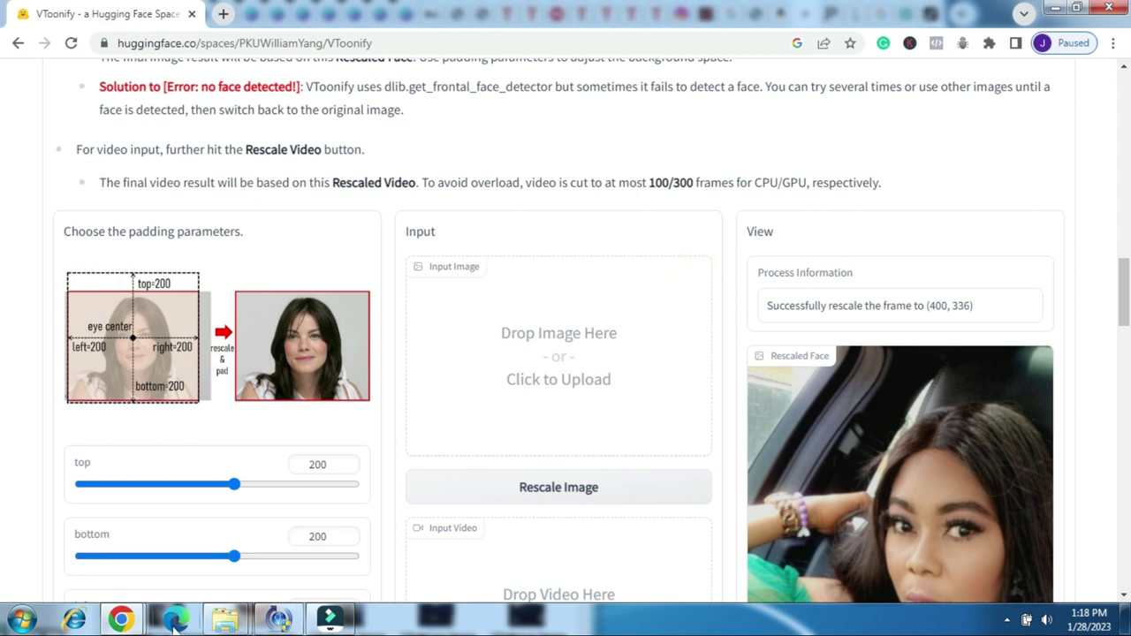
Step: Rescale the newly uploaded selfie of the woman in the black top
click(568, 496)
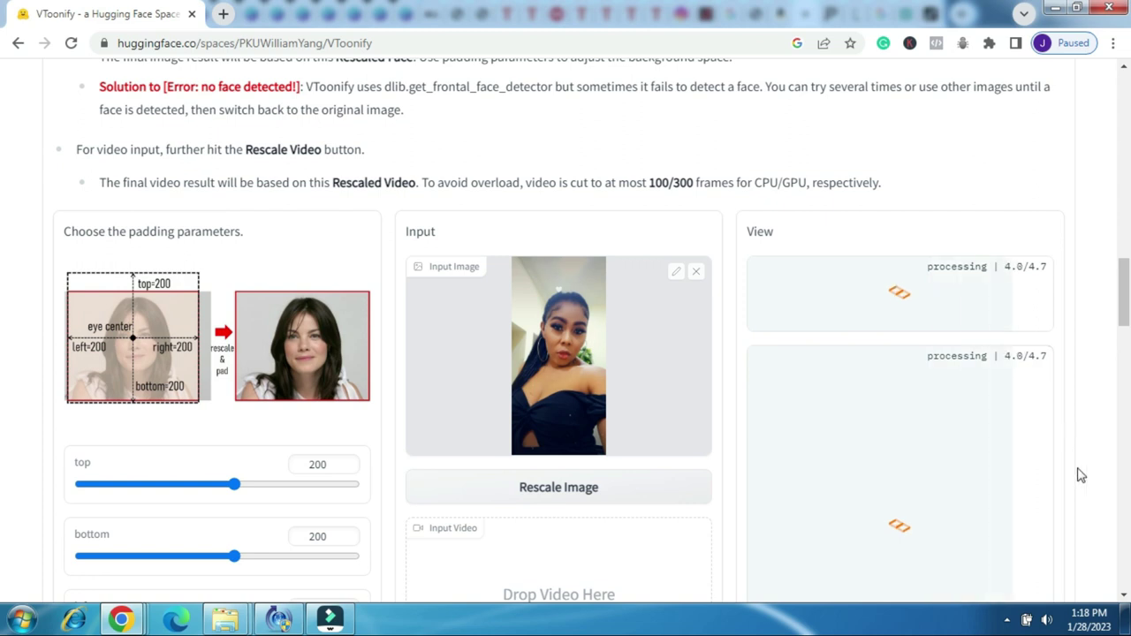
scroll(1078, 475, down, 2)
scroll(1079, 475, down, 1)
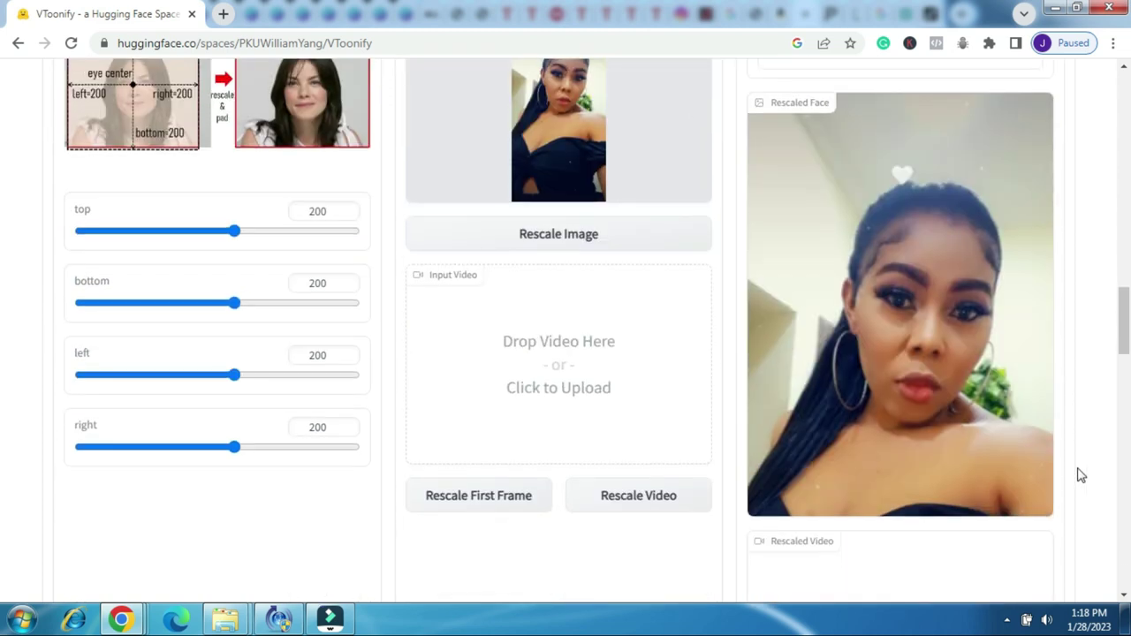
scroll(1078, 476, down, 1)
scroll(1078, 476, down, 2)
Step: Toonify the second selfie in the illustration2-d style
scroll(1078, 476, down, 1)
scroll(366, 467, down, 2)
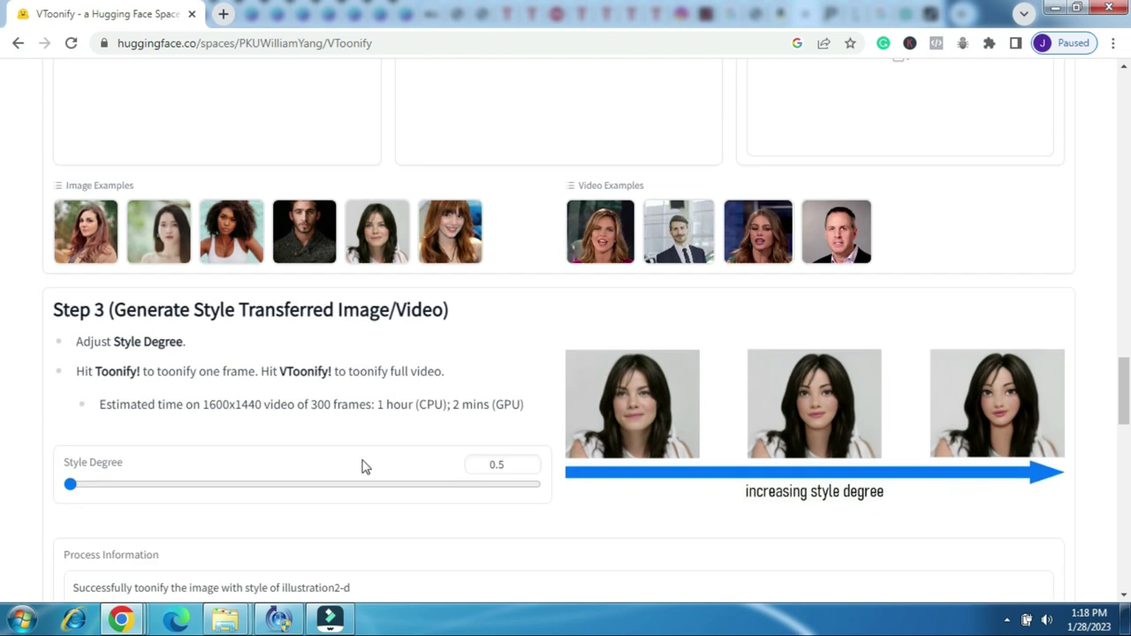
scroll(224, 424, down, 2)
scroll(123, 330, down, 1)
scroll(120, 330, down, 2)
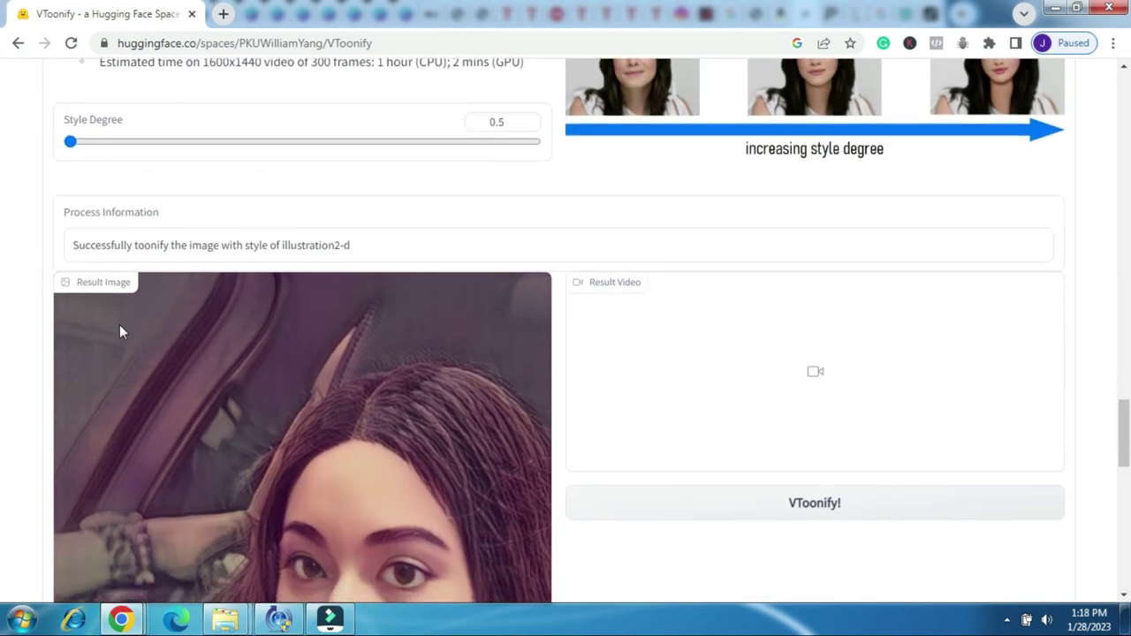
scroll(194, 412, down, 4)
click(229, 331)
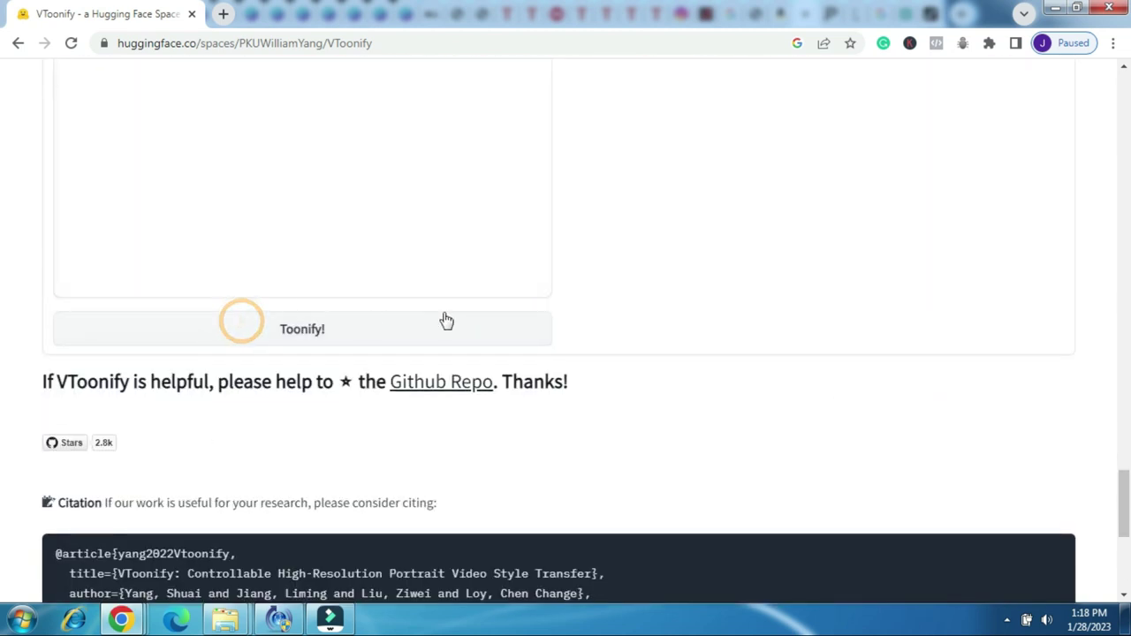
scroll(717, 373, up, 1)
scroll(716, 374, up, 2)
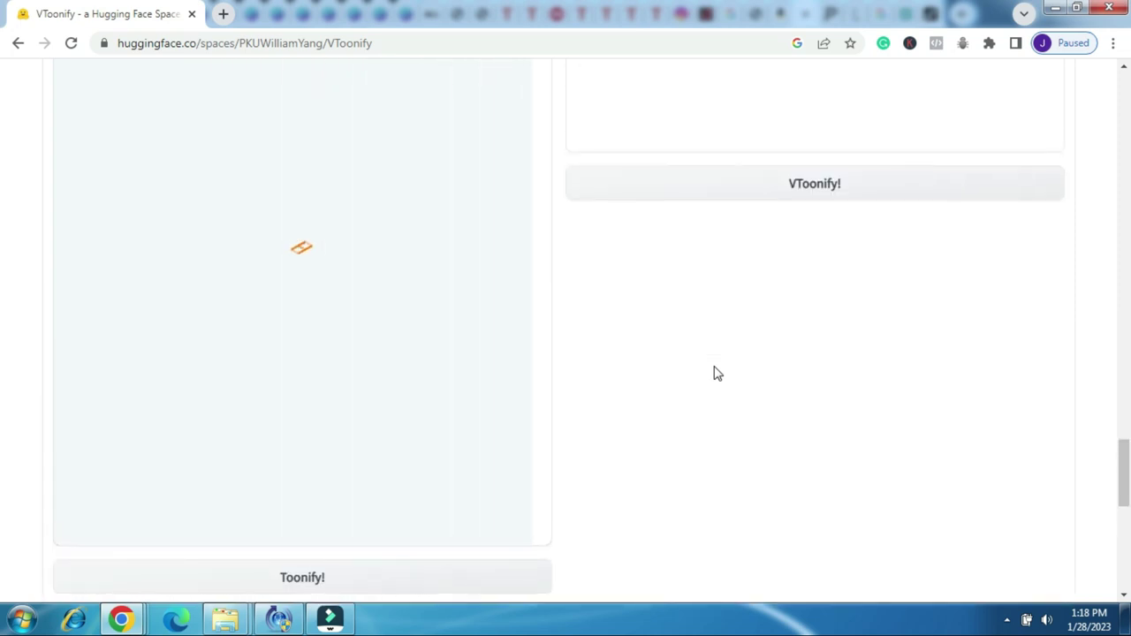
scroll(717, 374, down, 1)
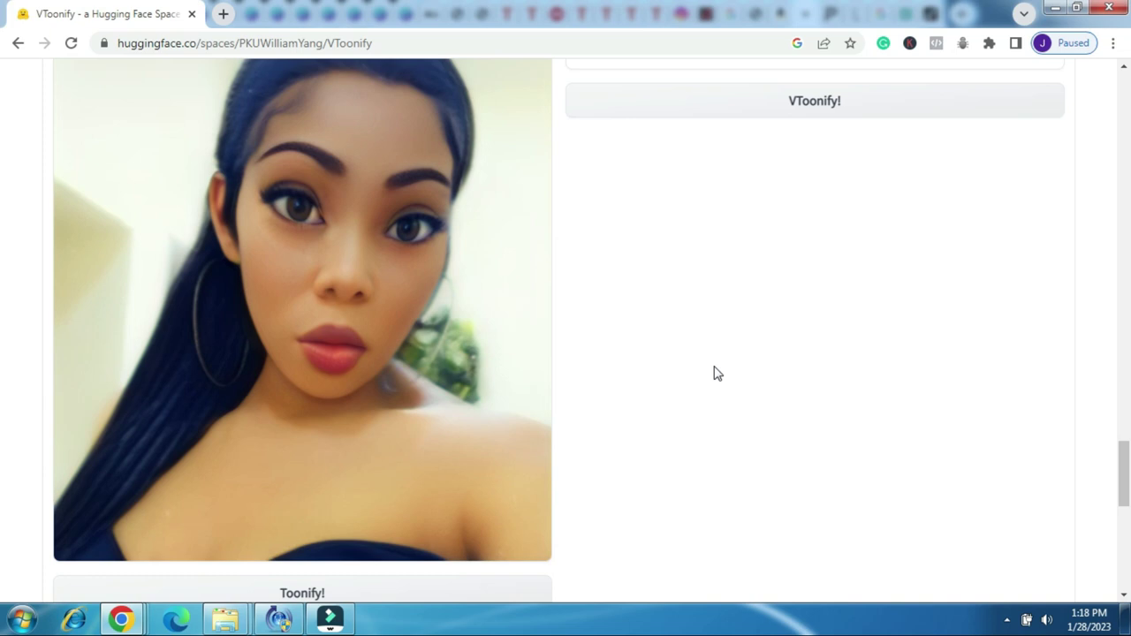
scroll(396, 420, down, 1)
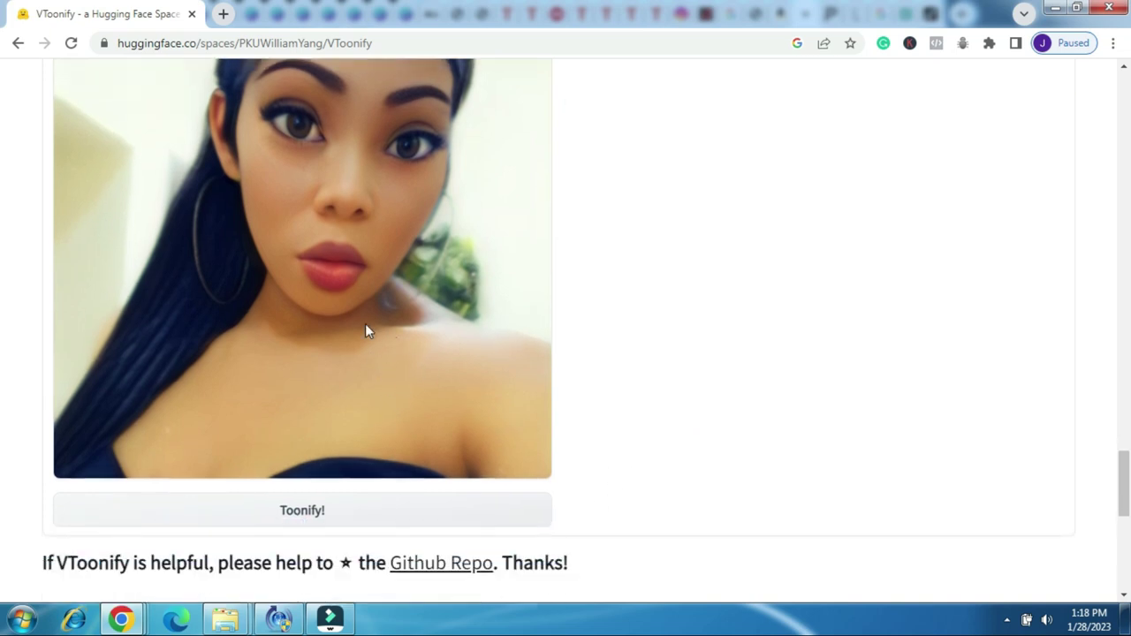
scroll(365, 323, up, 1)
Step: Save the toonified result image as a PNG in Pictures
right_click(378, 239)
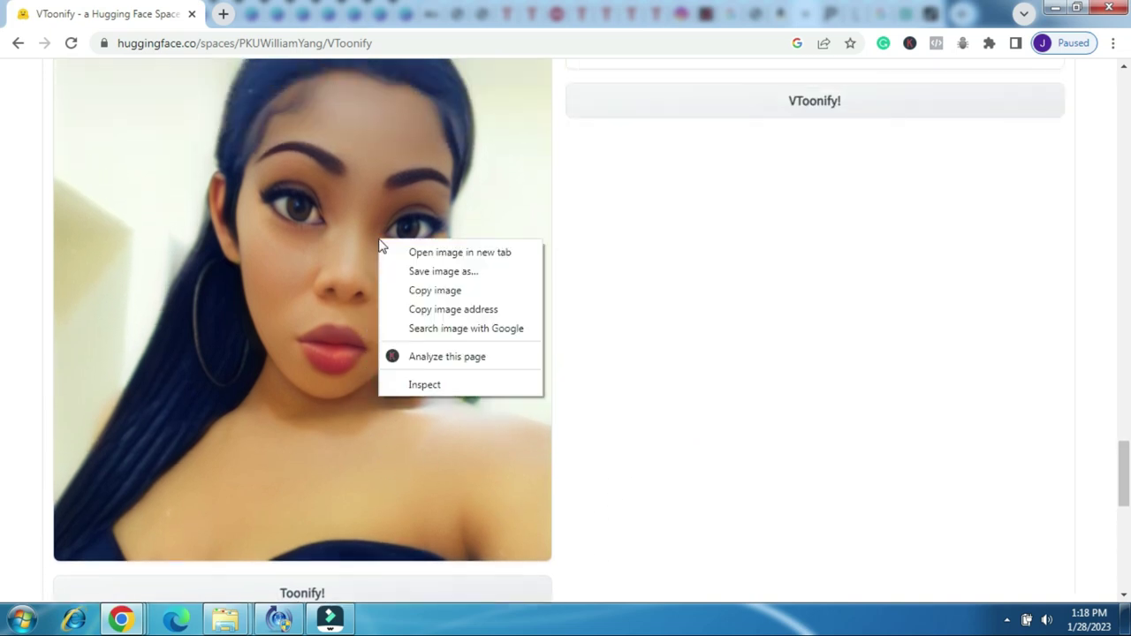
click(469, 268)
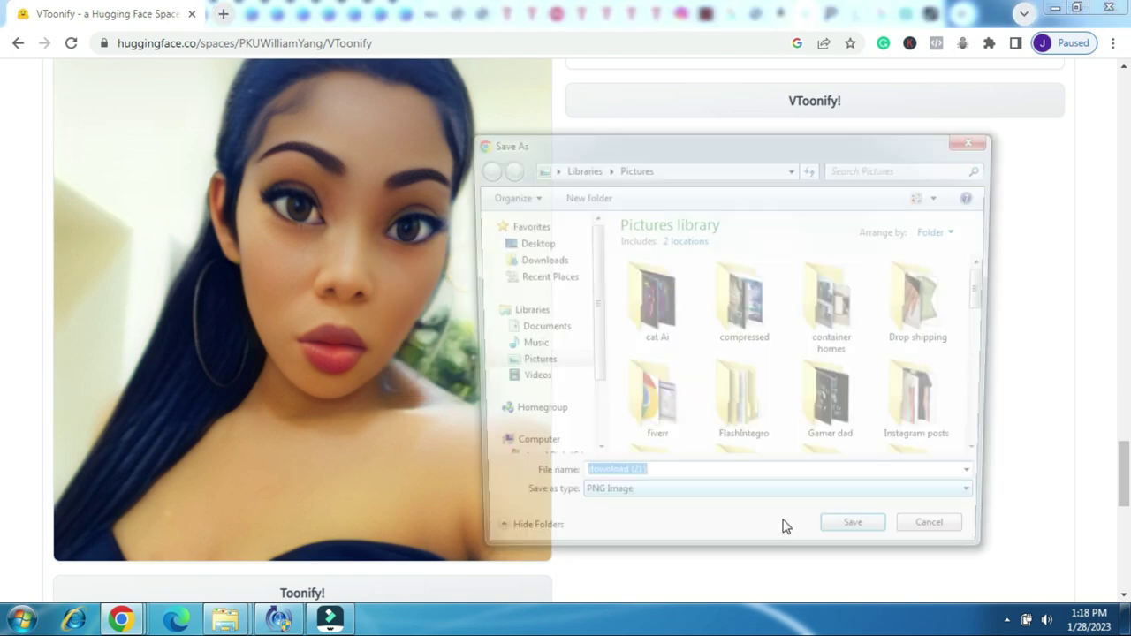
click(854, 540)
scroll(495, 331, up, 5)
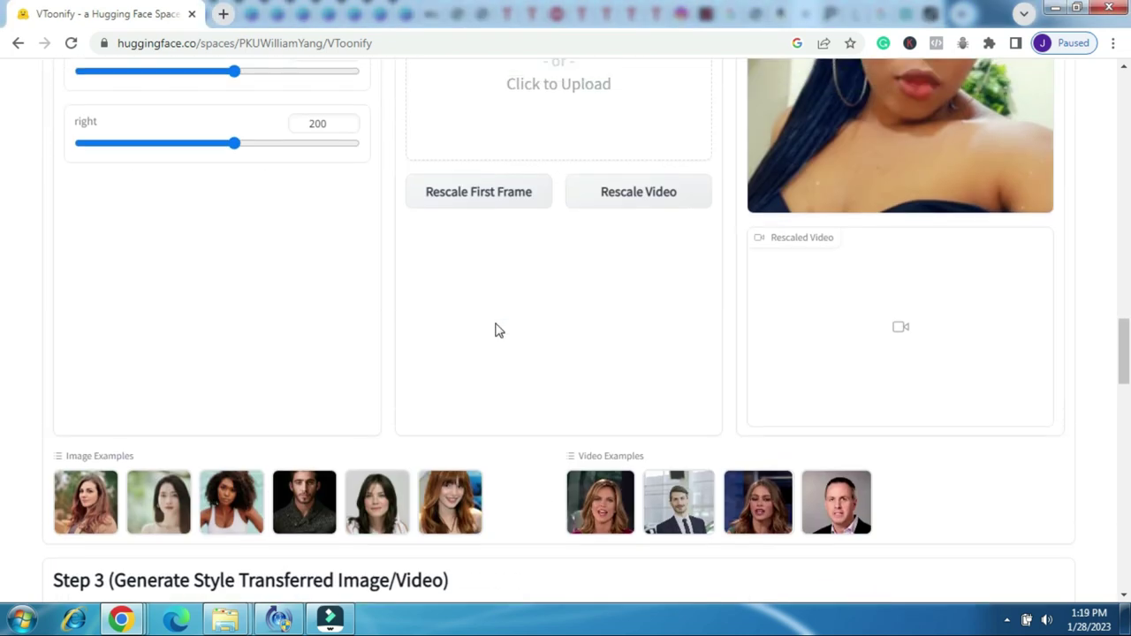
Step: Select cartoon2-d under Style Type and load its model
scroll(494, 331, up, 5)
scroll(495, 331, up, 5)
scroll(495, 330, up, 5)
scroll(495, 330, down, 2)
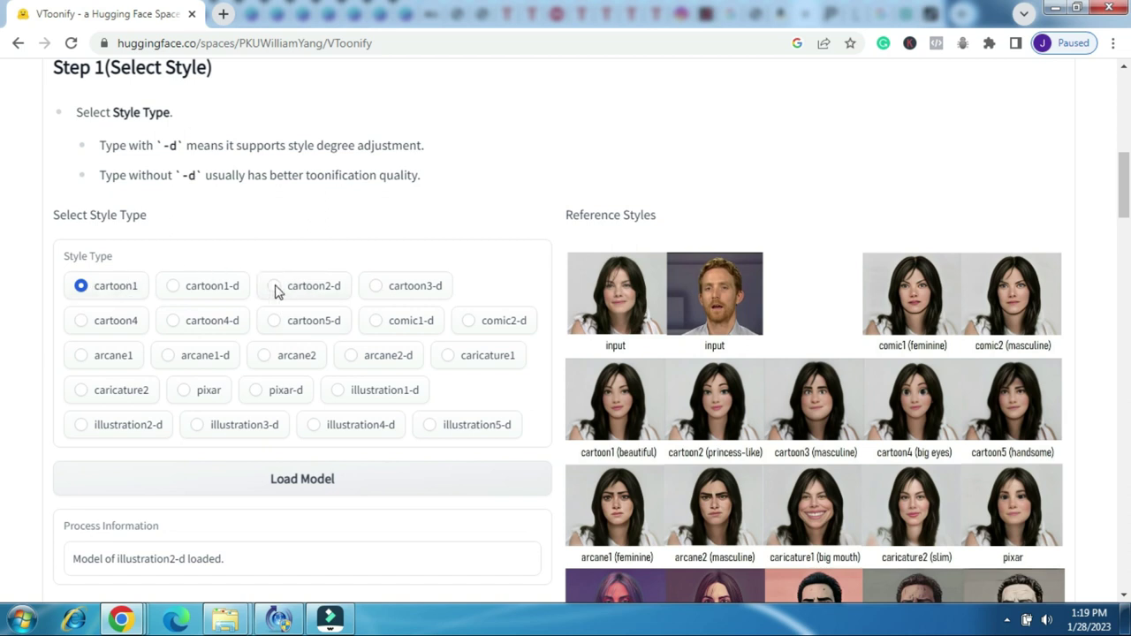
scroll(398, 389, down, 4)
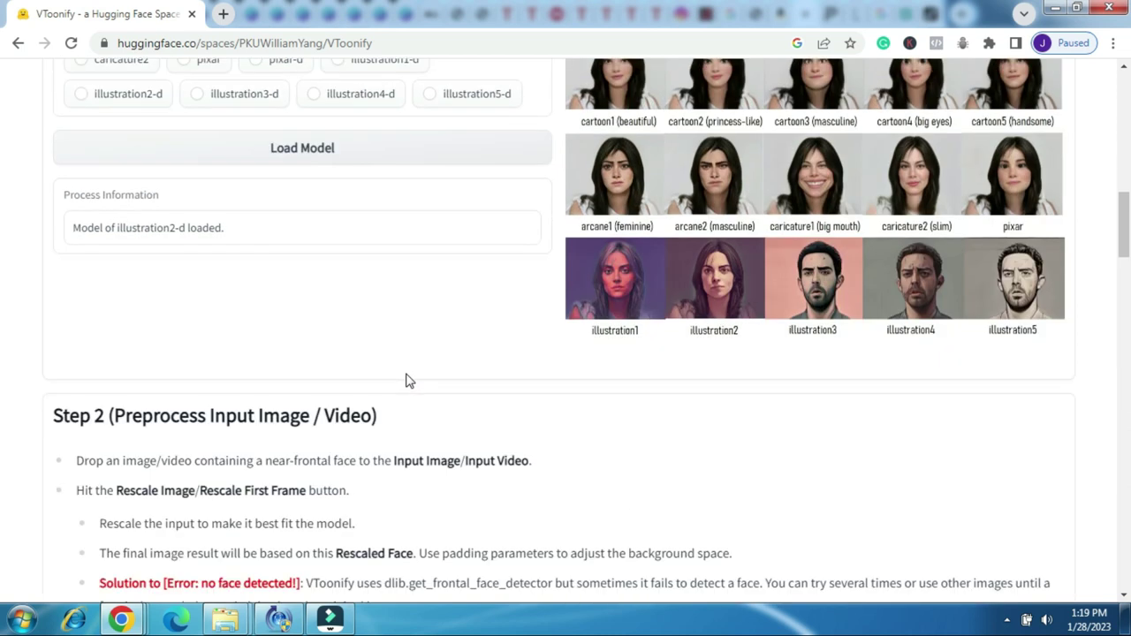
click(339, 164)
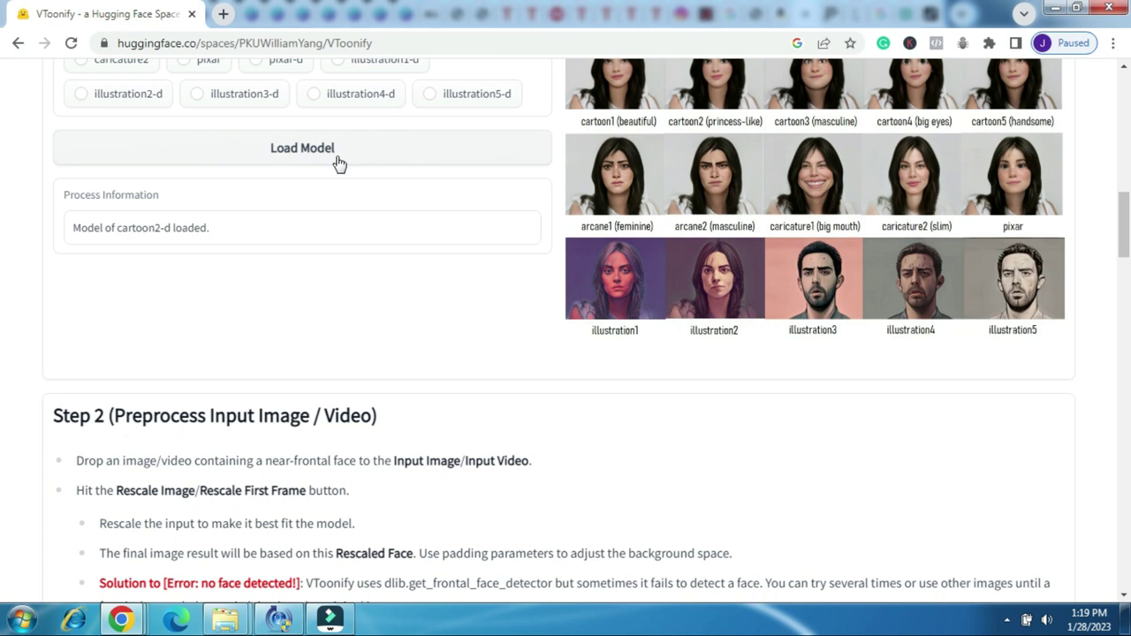
Step: Lower the style degree to about 0.35
scroll(320, 285, down, 4)
scroll(320, 284, down, 4)
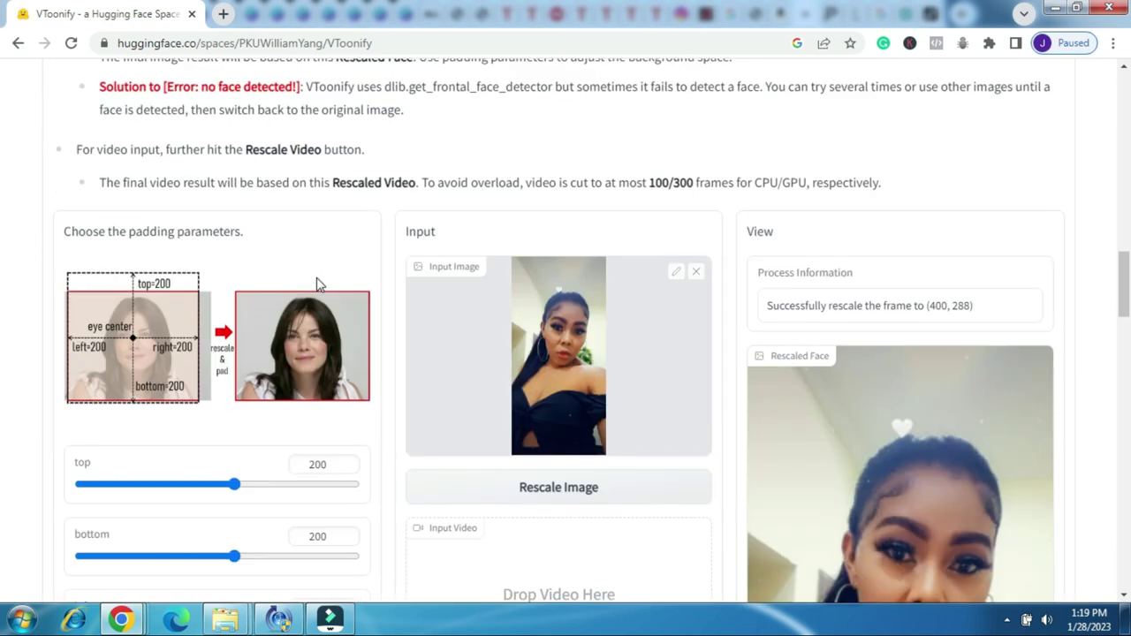
scroll(320, 284, down, 4)
scroll(320, 285, down, 4)
scroll(320, 285, down, 3)
scroll(320, 285, down, 2)
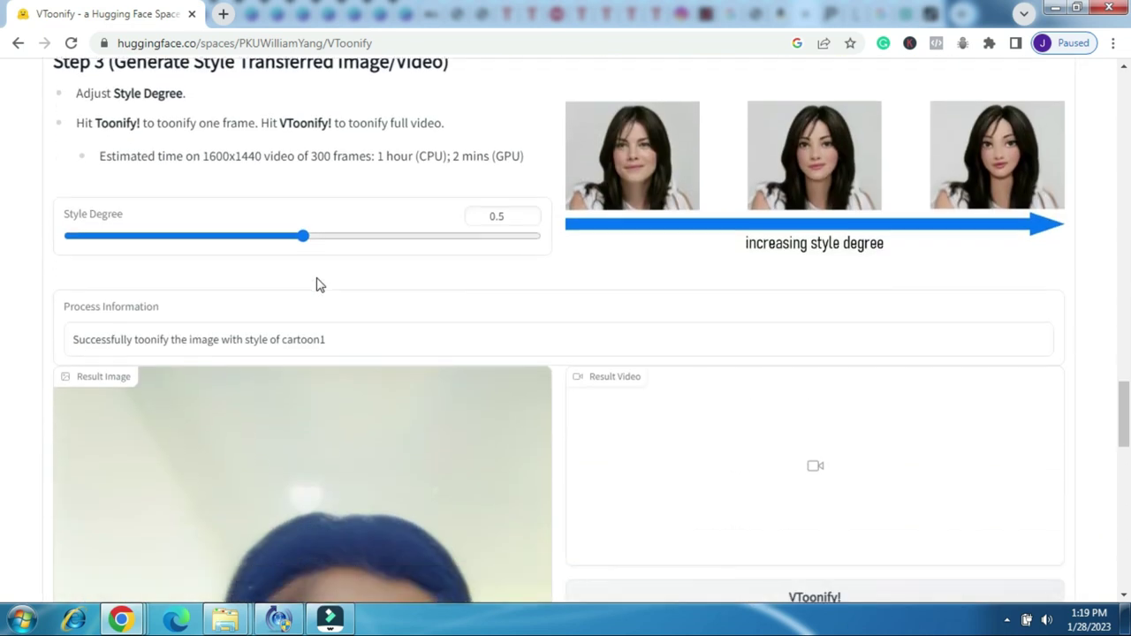
drag(299, 236, 221, 249)
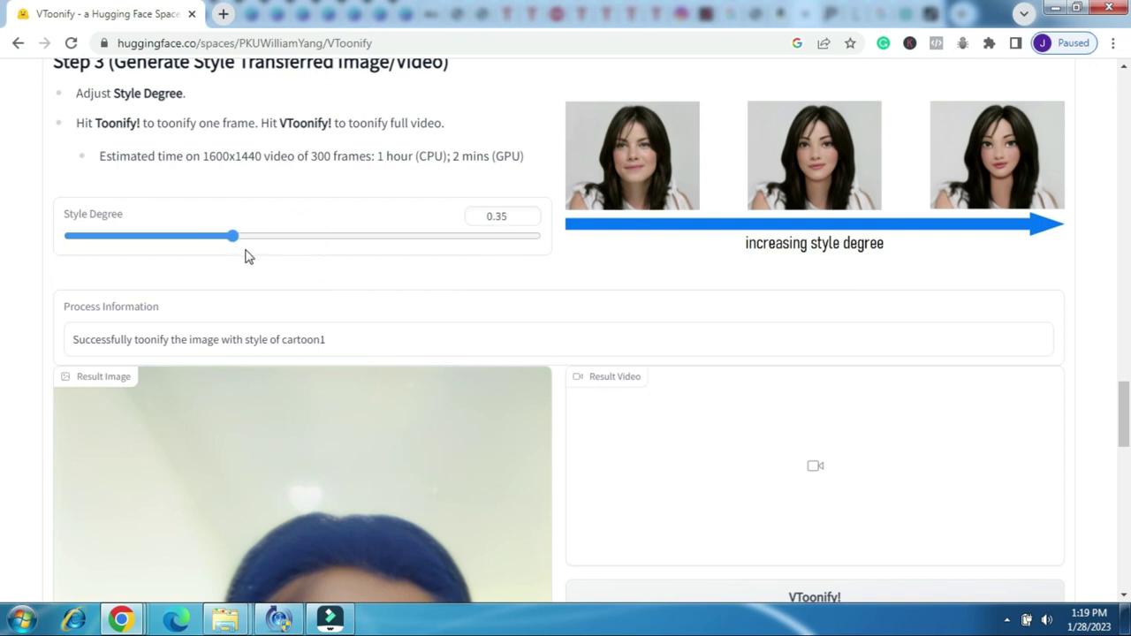
Step: Toonify the second selfie in the cartoon2-d style
scroll(386, 416, down, 1)
scroll(360, 462, down, 3)
scroll(324, 497, down, 3)
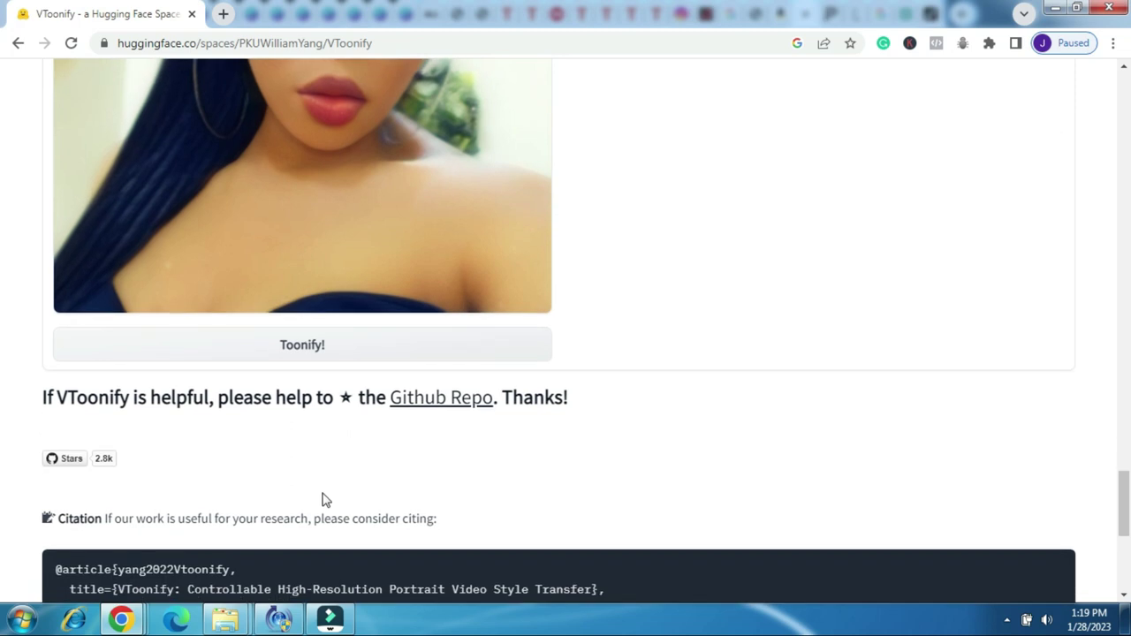
scroll(256, 302, down, 1)
click(320, 182)
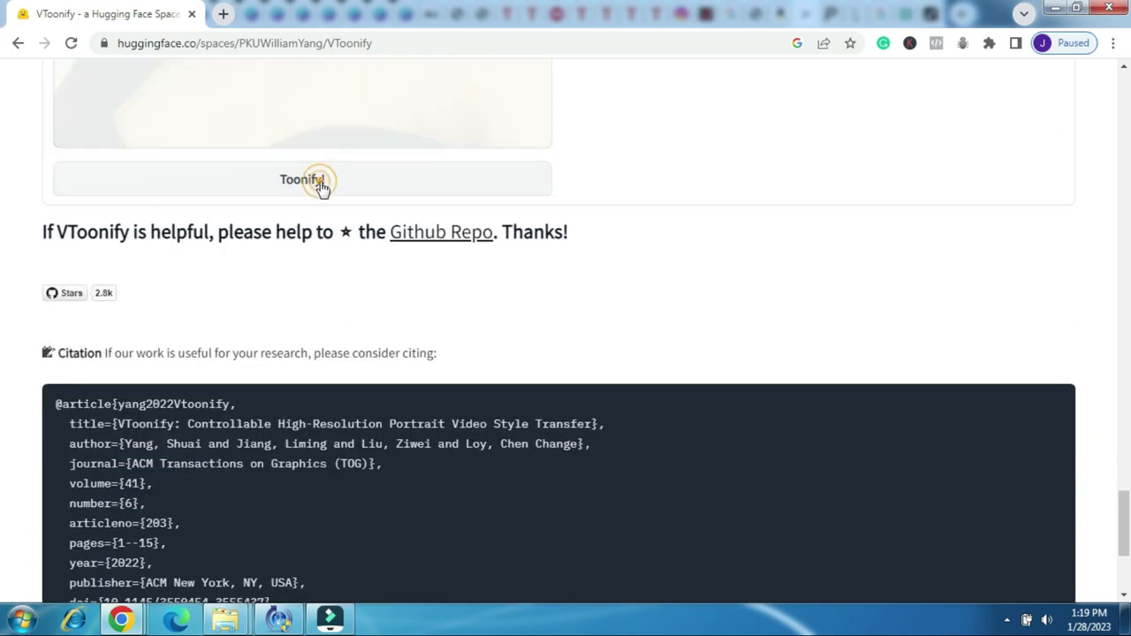
Step: Drag the Style Degree slider from 0.4 down to 0.3
scroll(573, 300, up, 3)
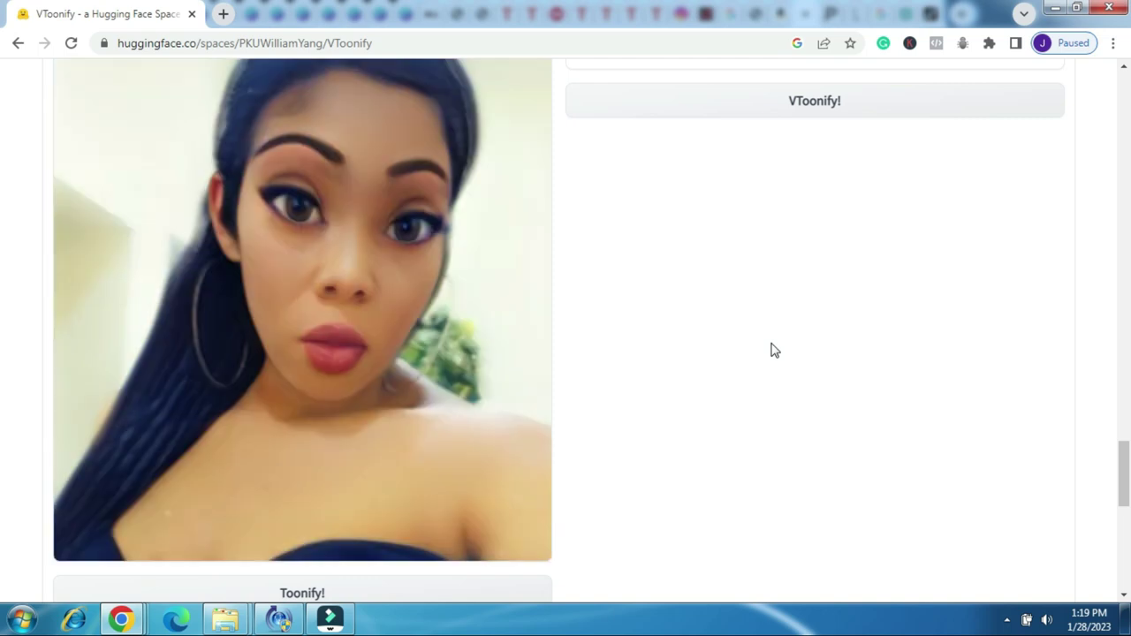
scroll(772, 392, up, 1)
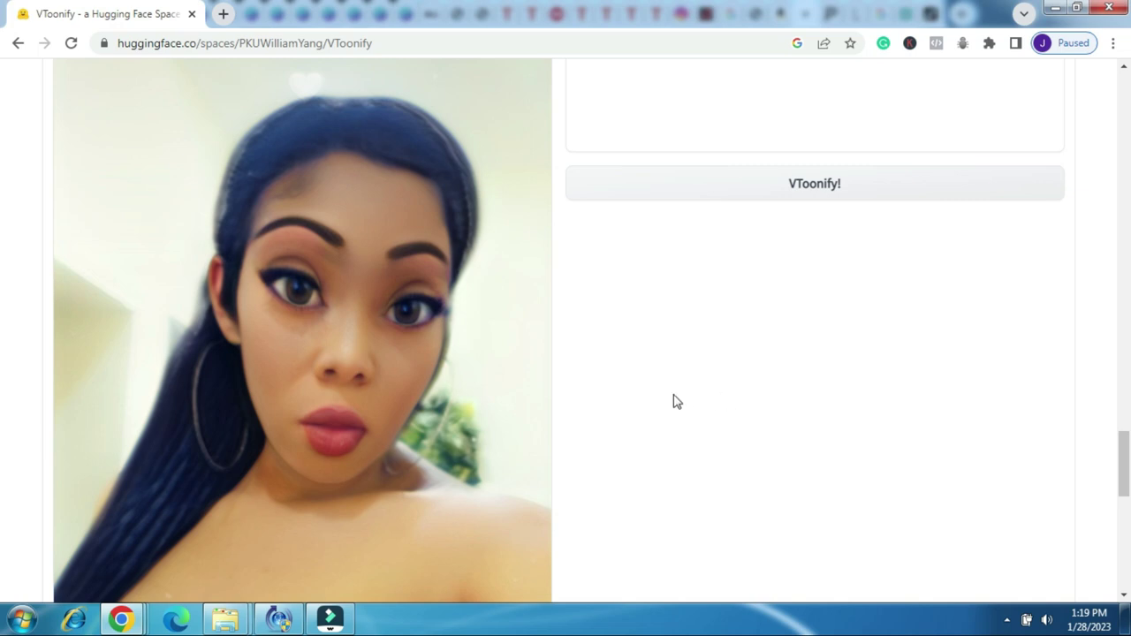
scroll(493, 444, up, 2)
scroll(493, 444, up, 4)
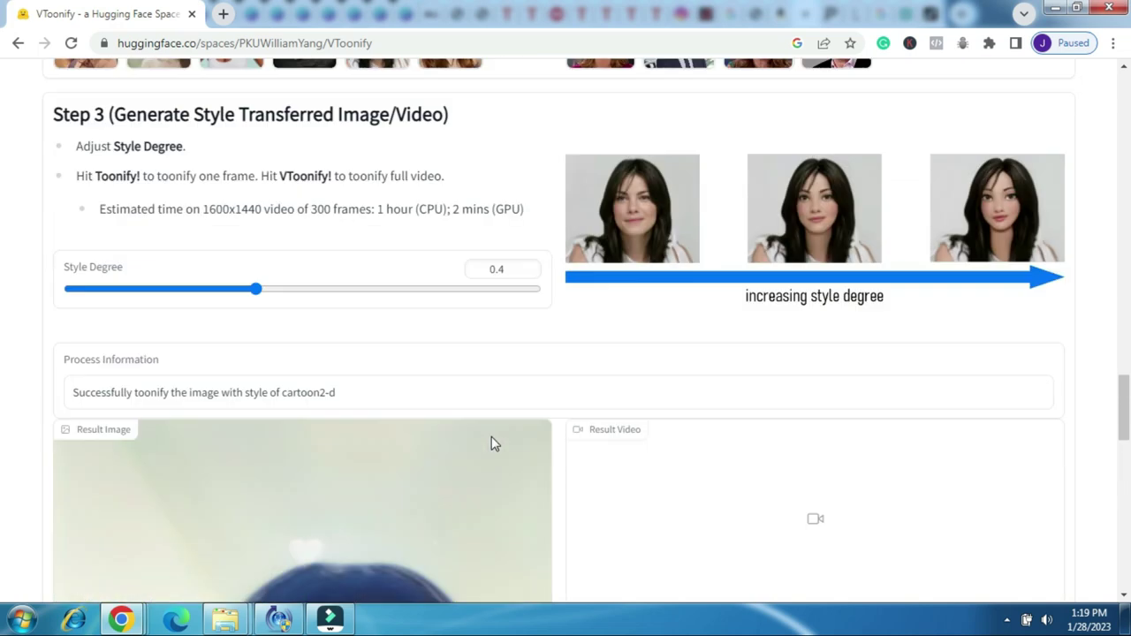
scroll(493, 443, up, 2)
scroll(493, 443, up, 4)
scroll(493, 444, up, 3)
scroll(493, 444, down, 3)
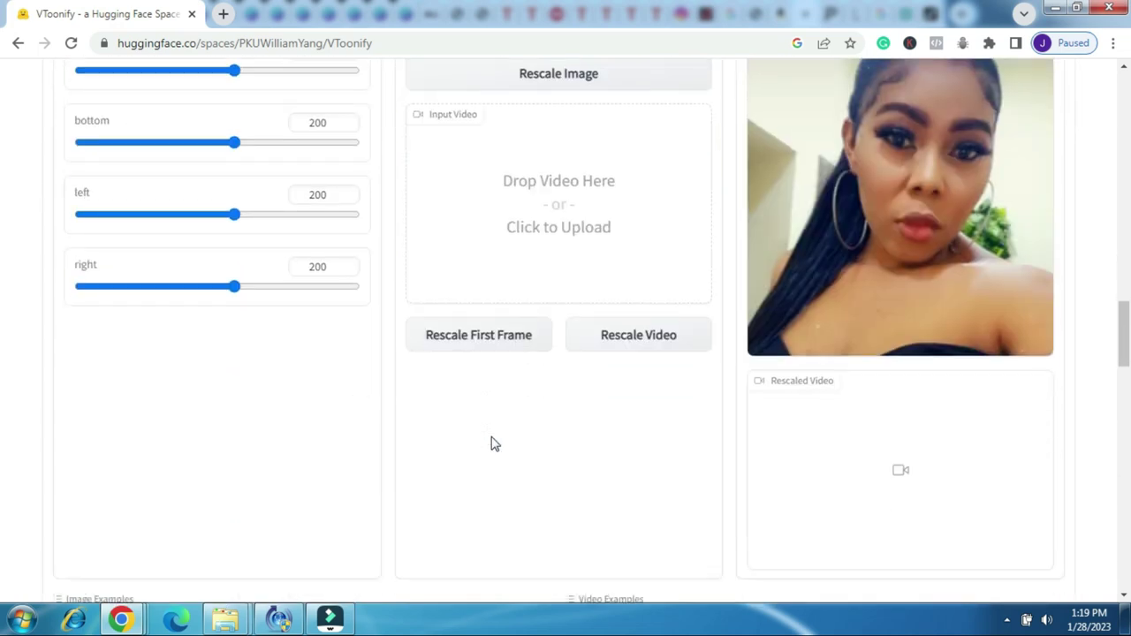
scroll(493, 444, down, 4)
scroll(493, 444, down, 3)
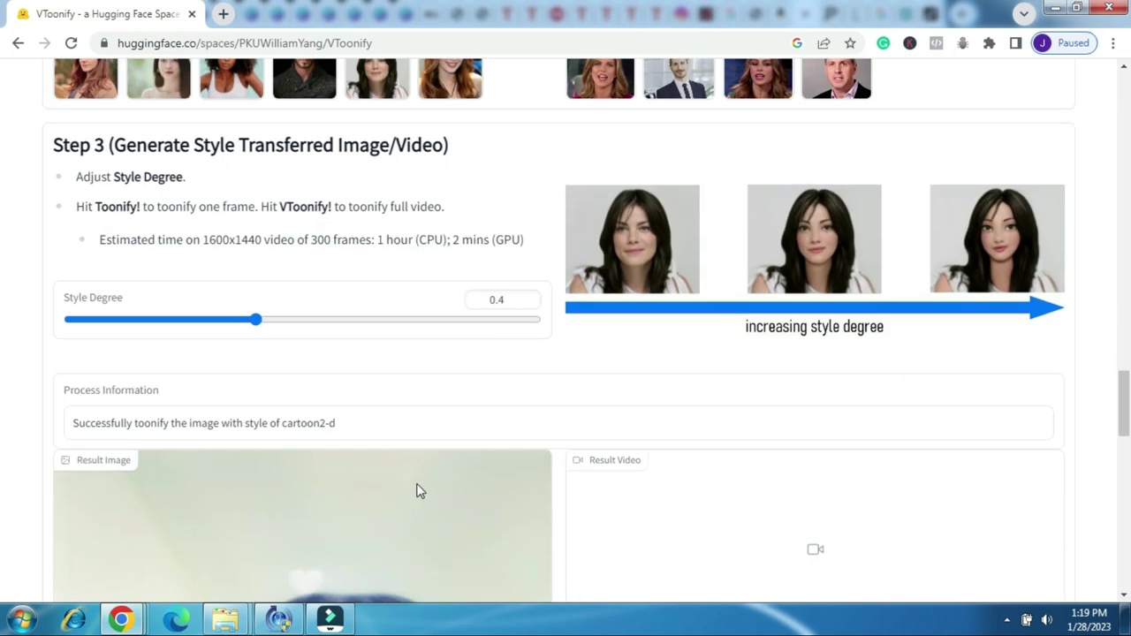
click(254, 320)
drag(254, 320, 200, 327)
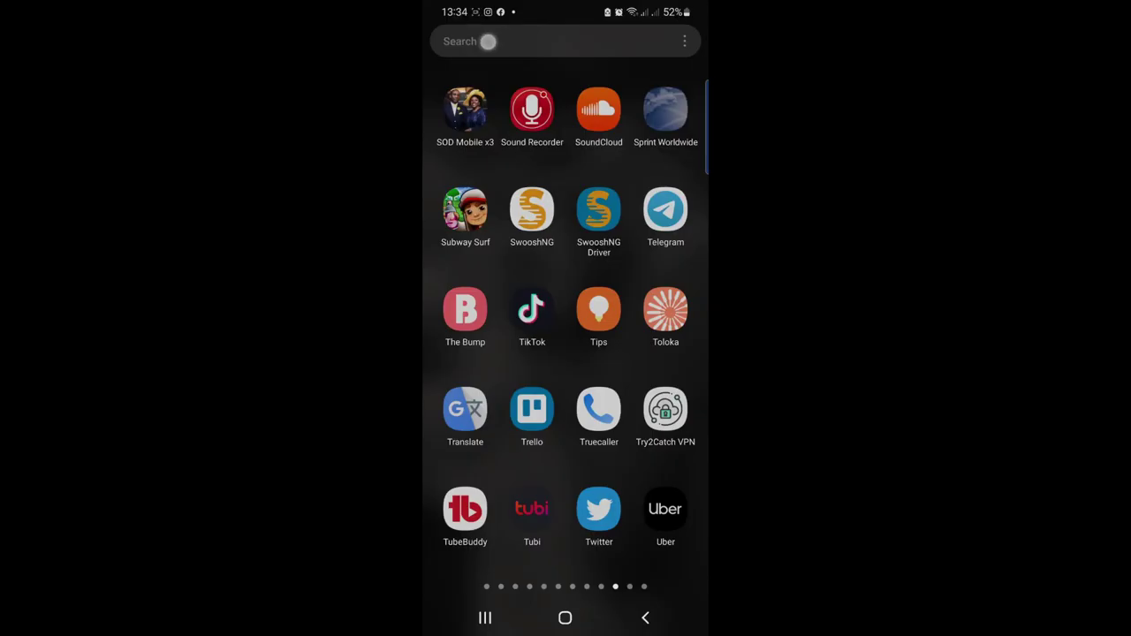
Step: Find the Play Store through the app search and search it for CapCut
click(488, 42)
text(la)
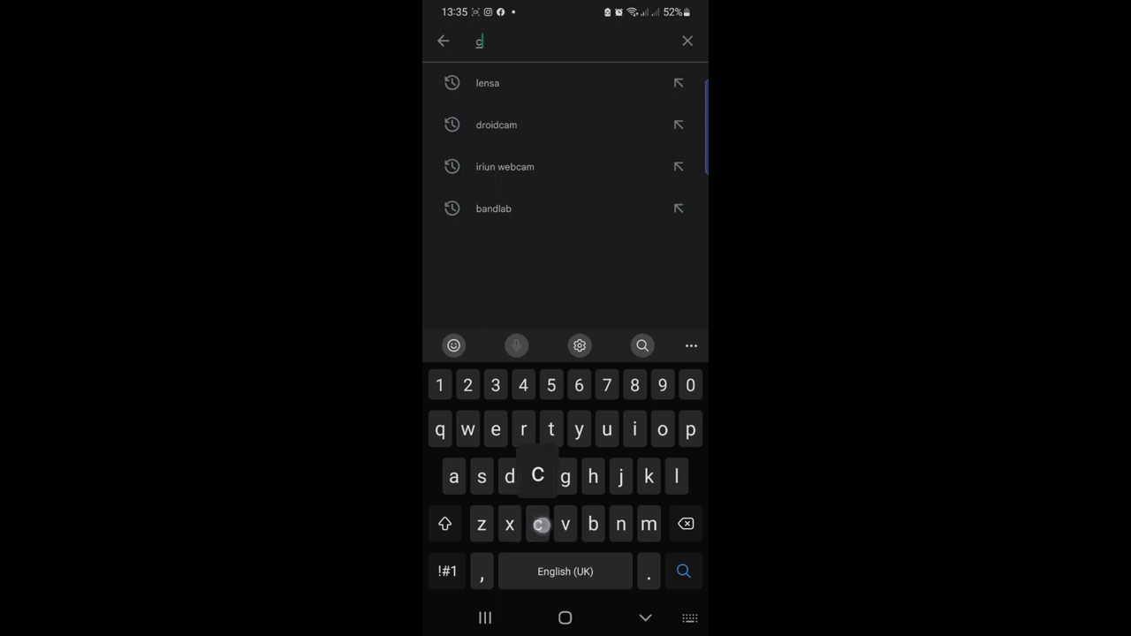
text(ap)
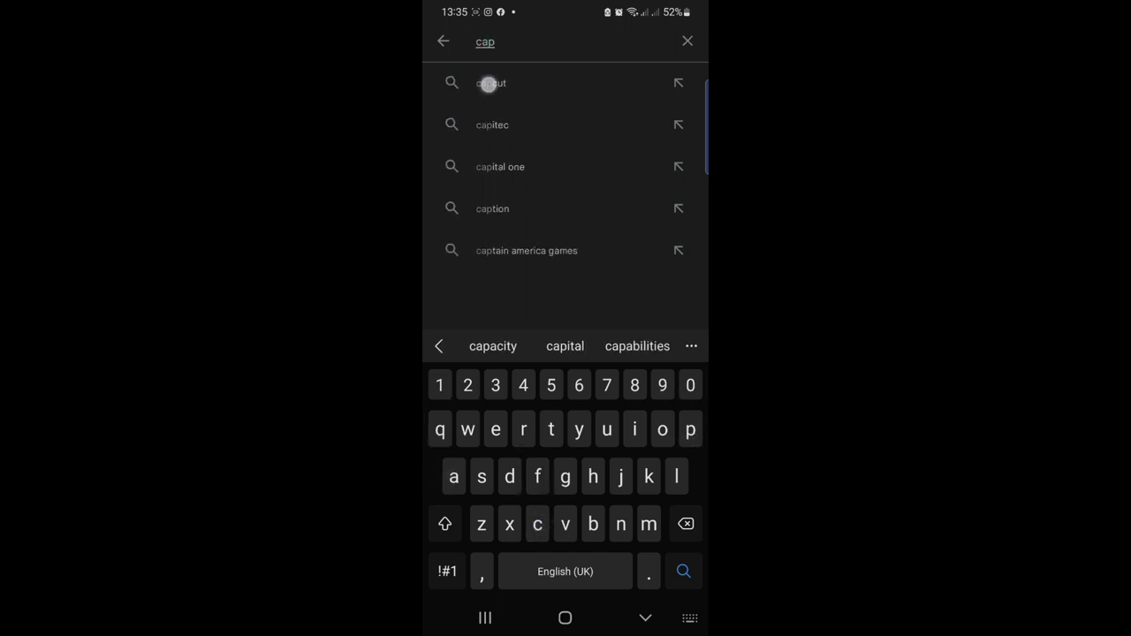
click(489, 84)
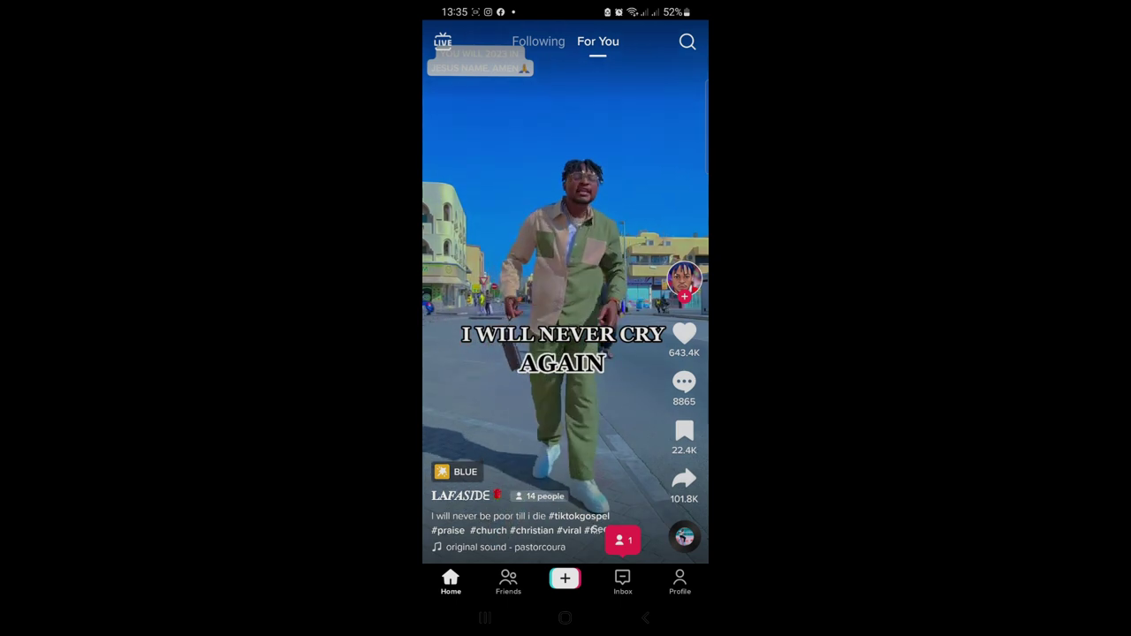
Step: Search TikTok for 'ai trend' and open the 'Decided to jump on this Ai photo trend' video
drag(481, 429, 482, 406)
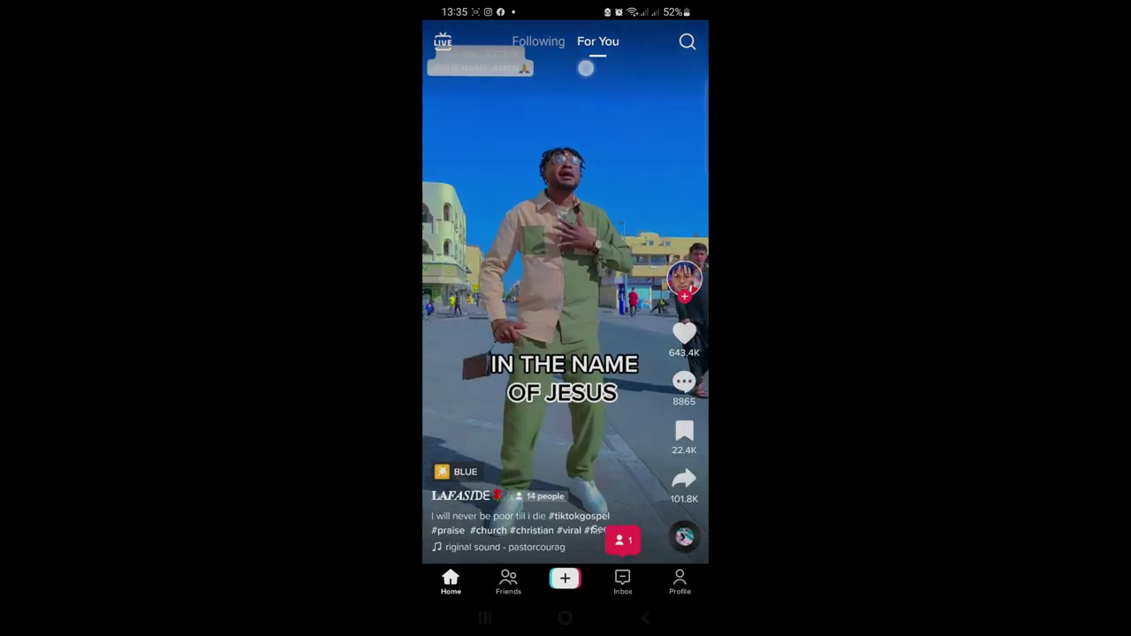
click(687, 42)
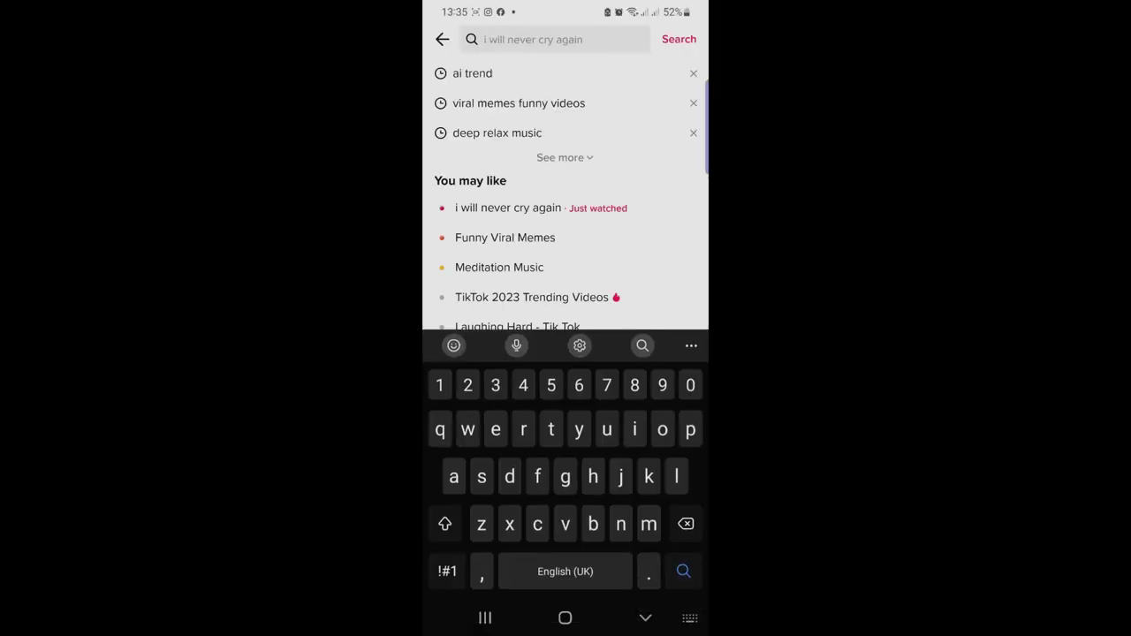
text(ai)
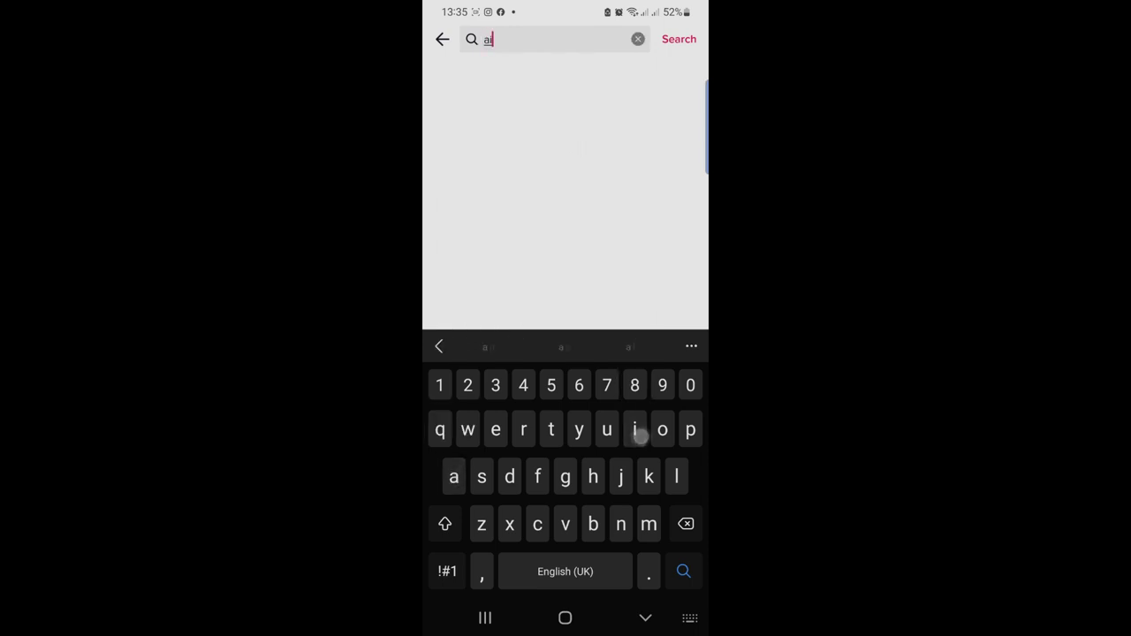
text( trend)
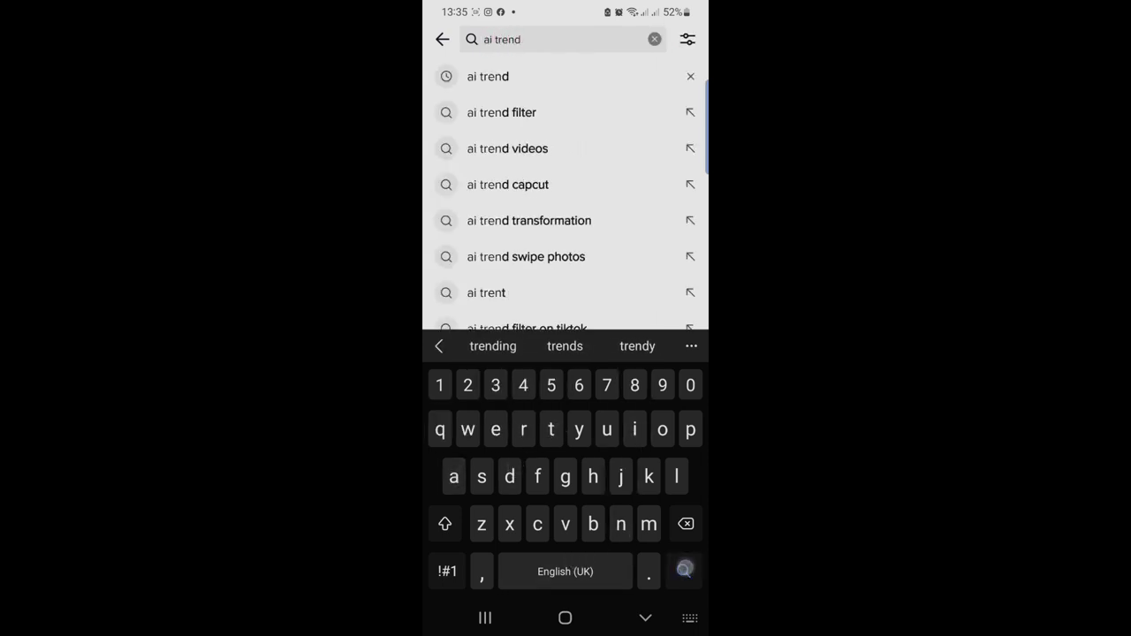
click(684, 570)
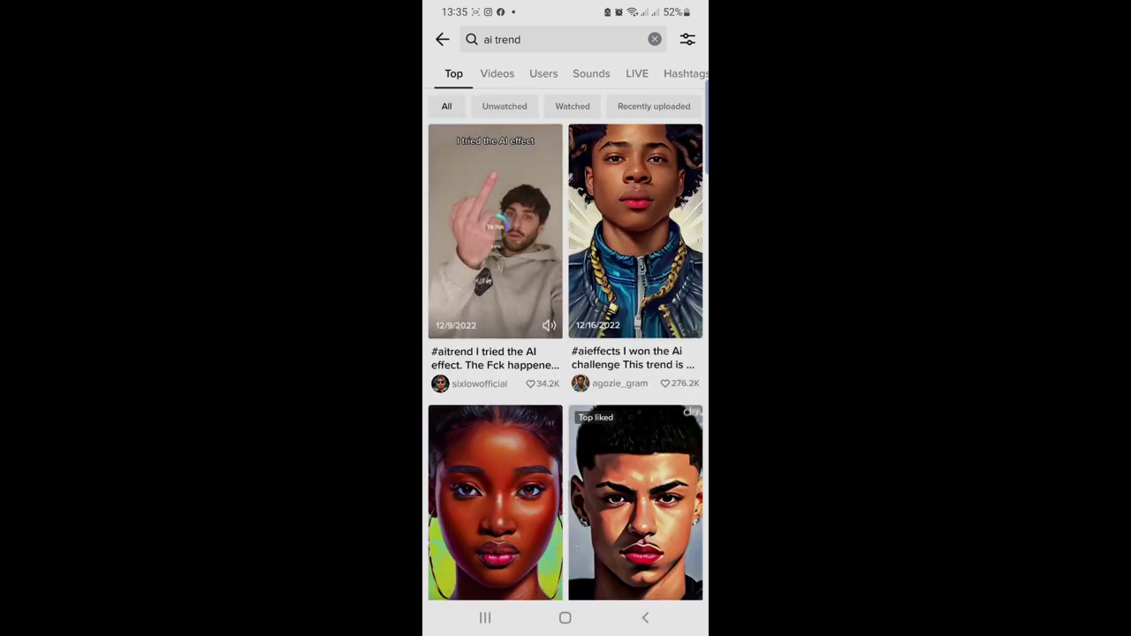
scroll(566, 345, down, 3)
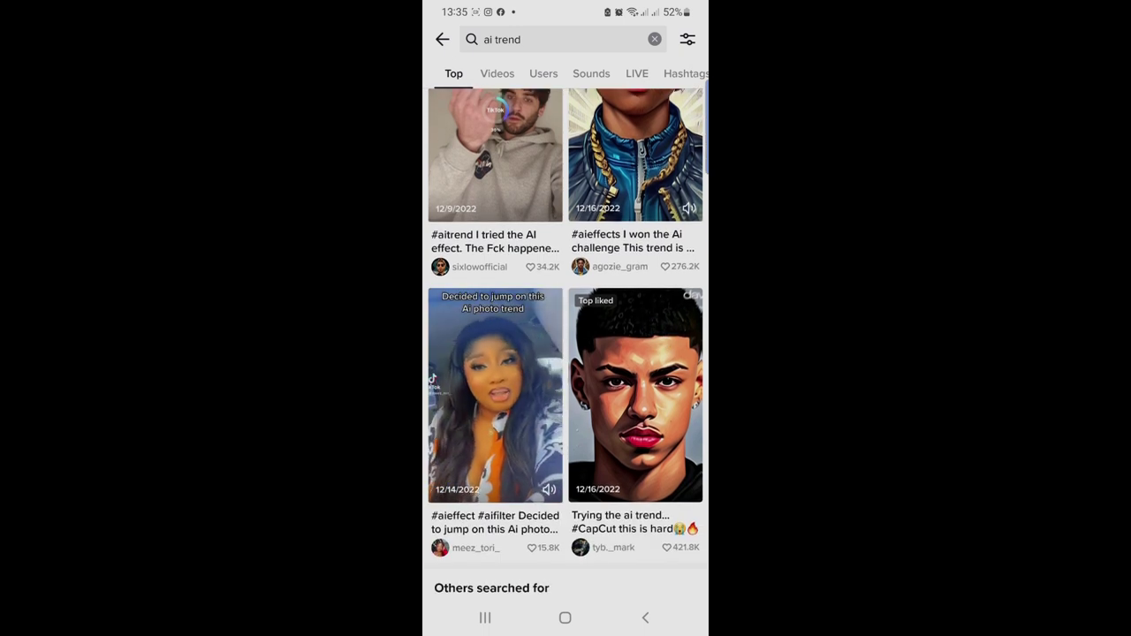
click(495, 395)
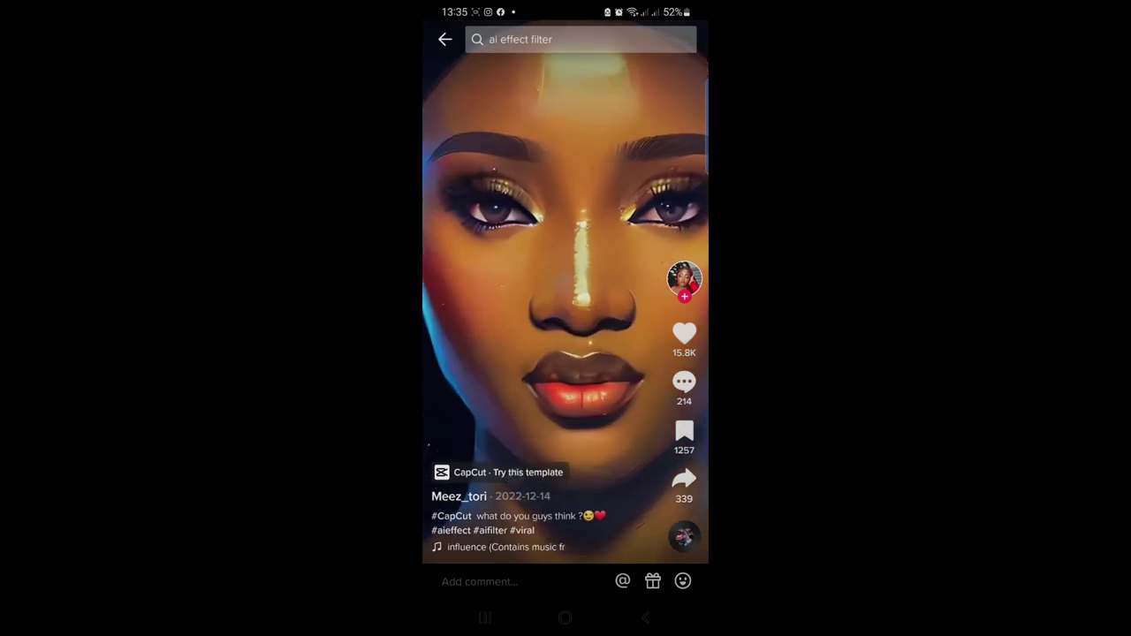
Step: Open the Na Batida CapCut template, fill it with ten photos, and preview it
click(499, 472)
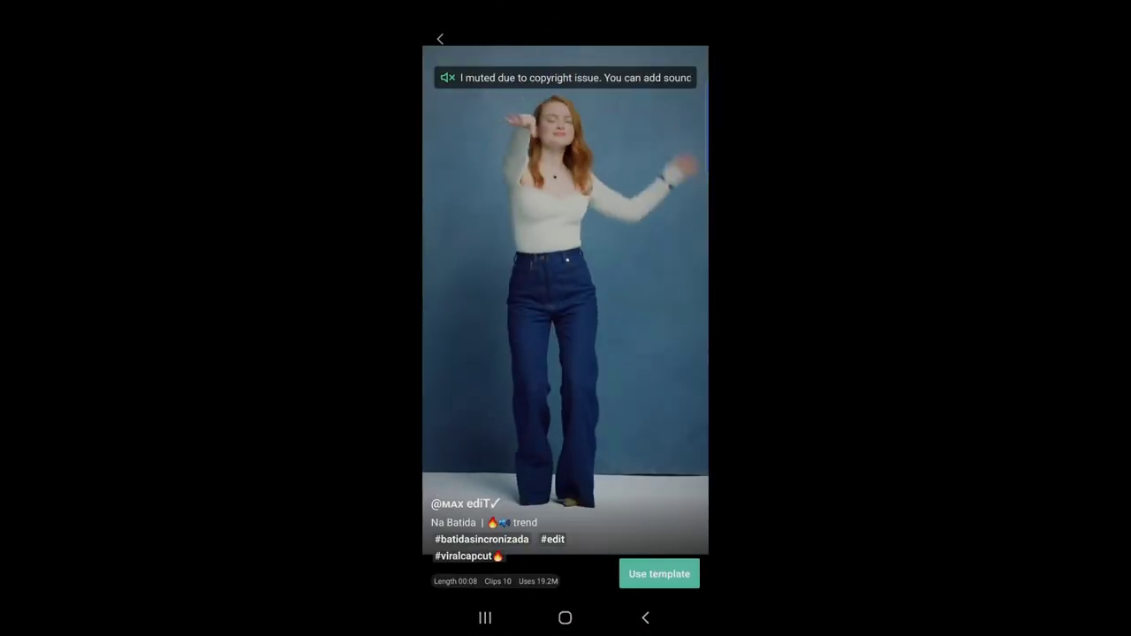
click(659, 574)
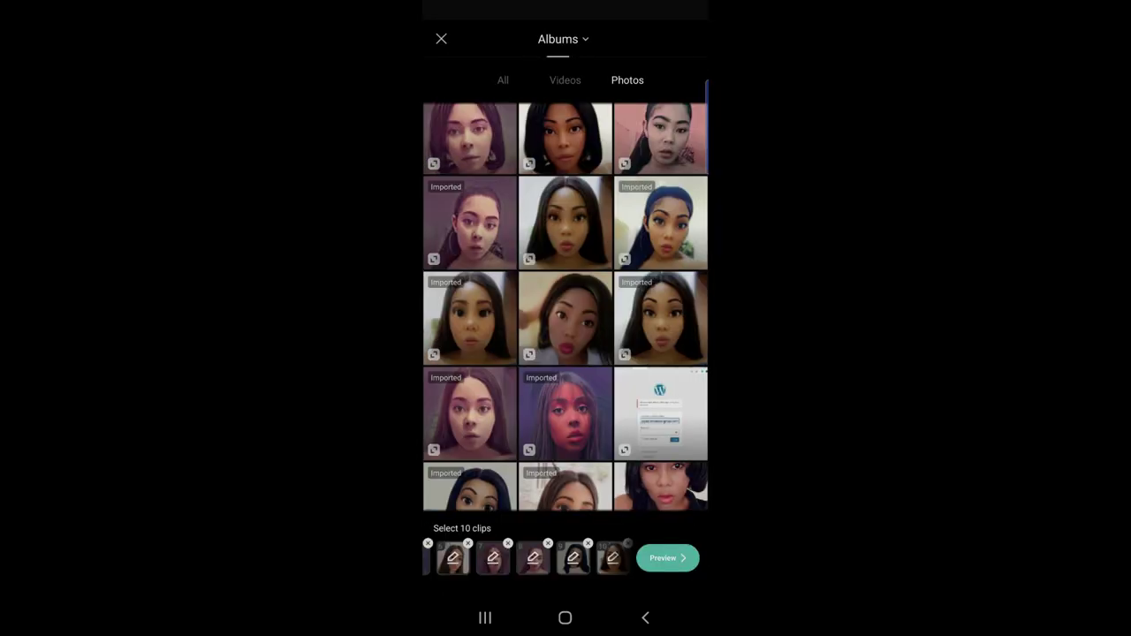
click(667, 557)
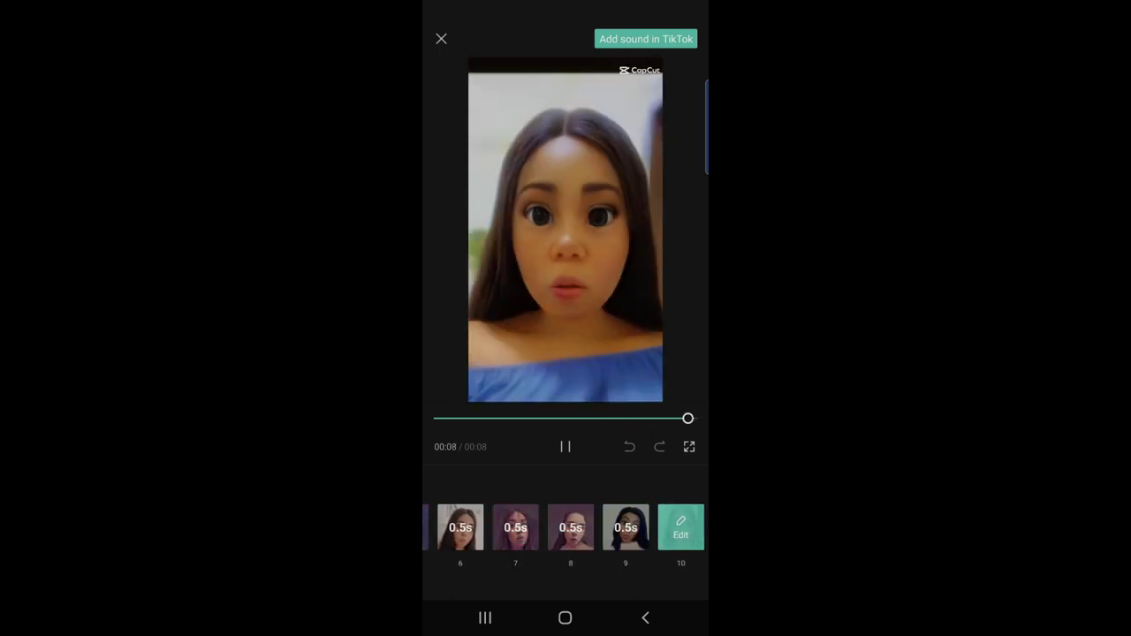
Step: Export the video from CapCut into TikTok's posting editor
click(645, 38)
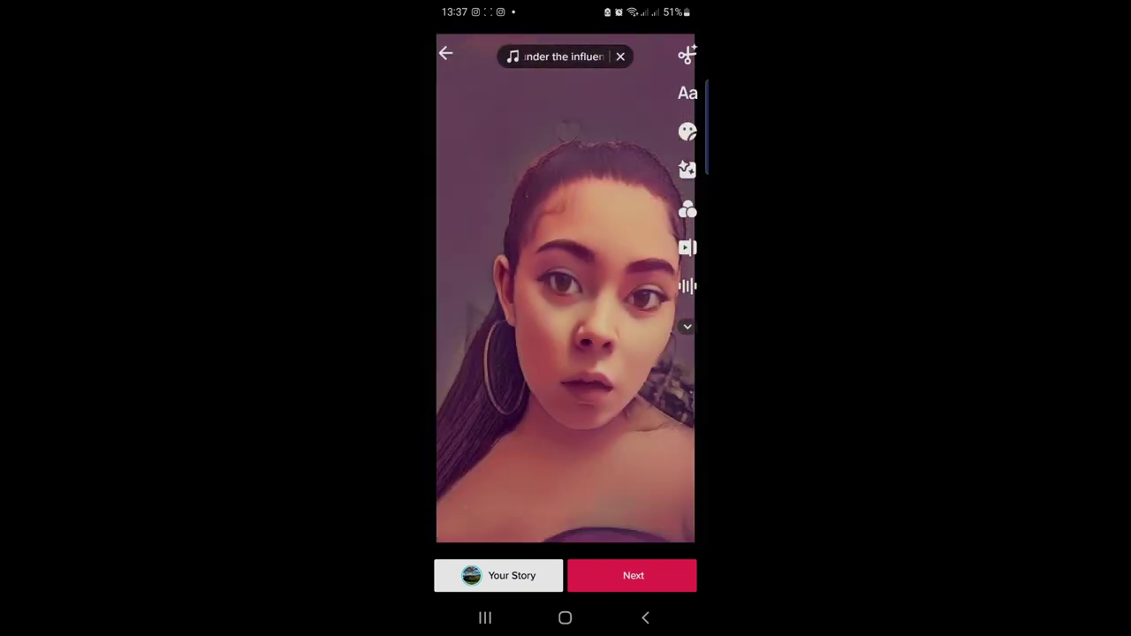
Step: On the Post screen, append #aifilterchallenge from suggestions so the caption reads '#CapCut #aifilterchallenge'
click(642, 577)
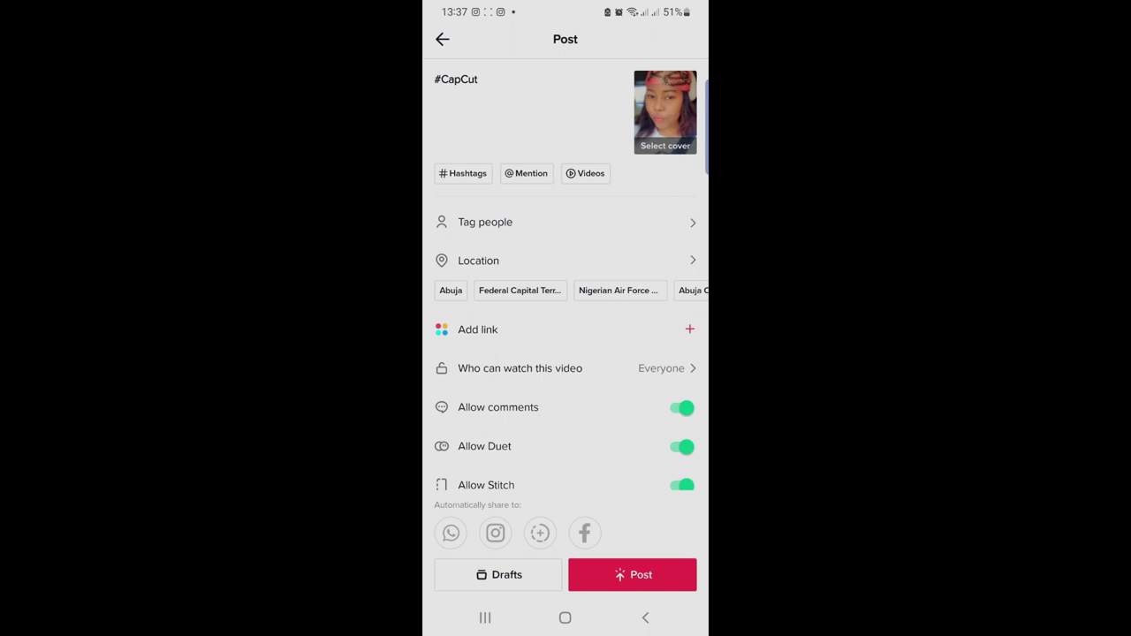
click(497, 86)
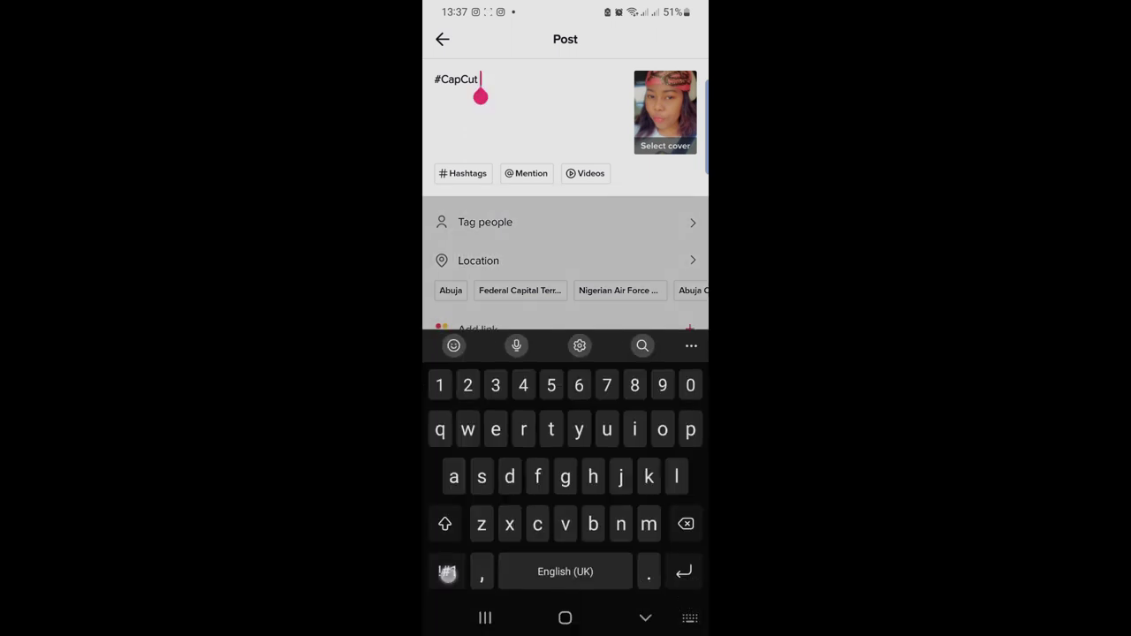
click(447, 573)
click(495, 476)
click(447, 571)
click(453, 477)
click(634, 429)
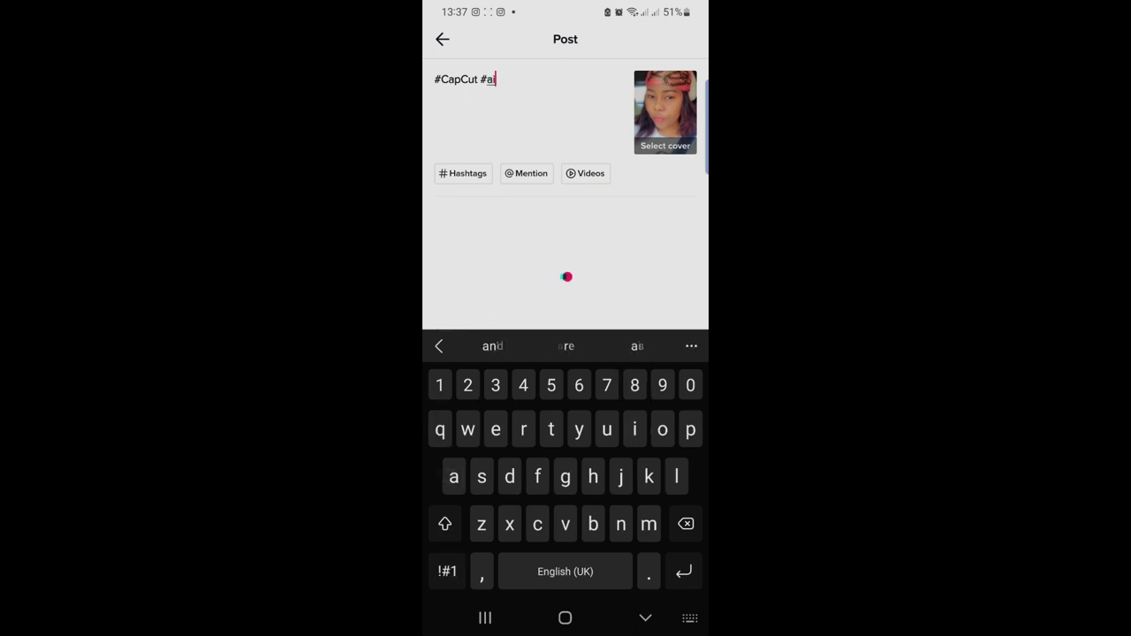
click(537, 476)
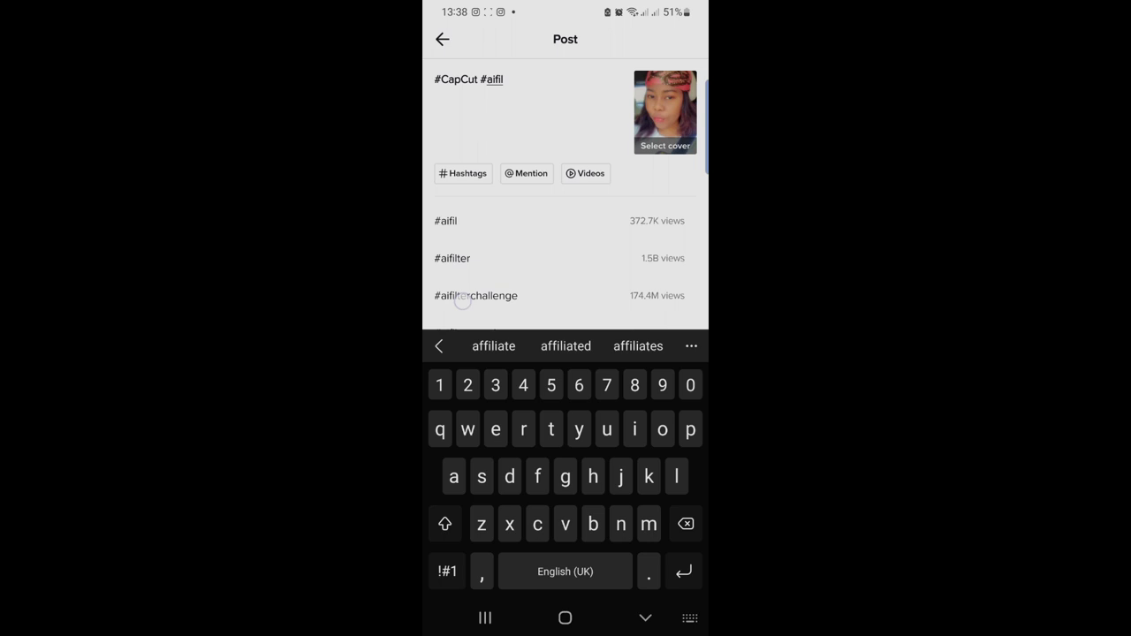
click(463, 299)
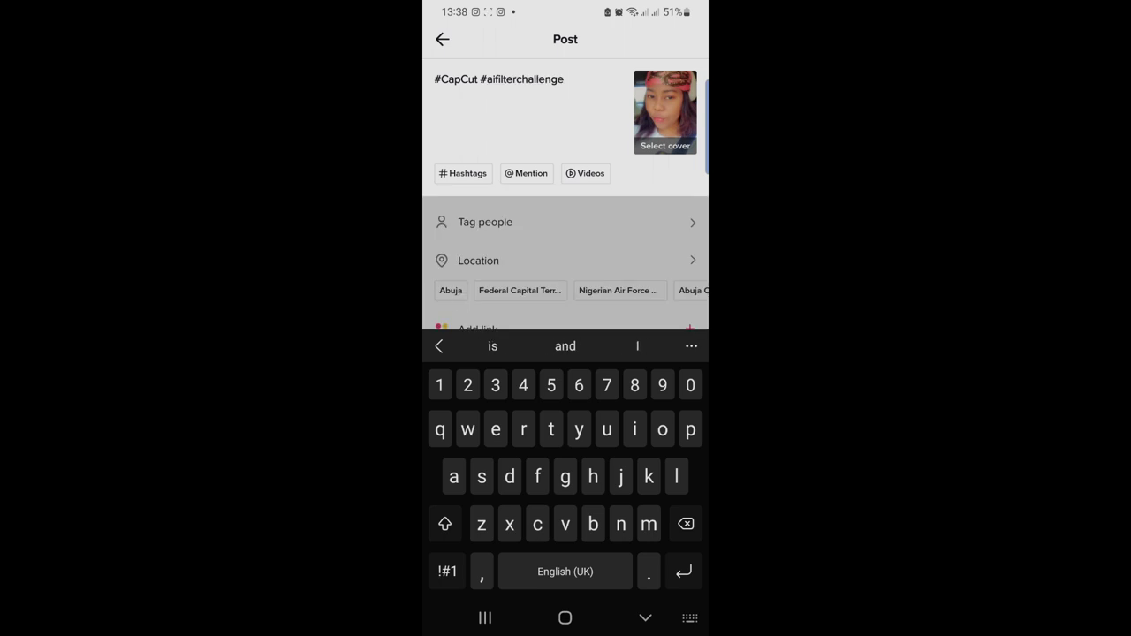